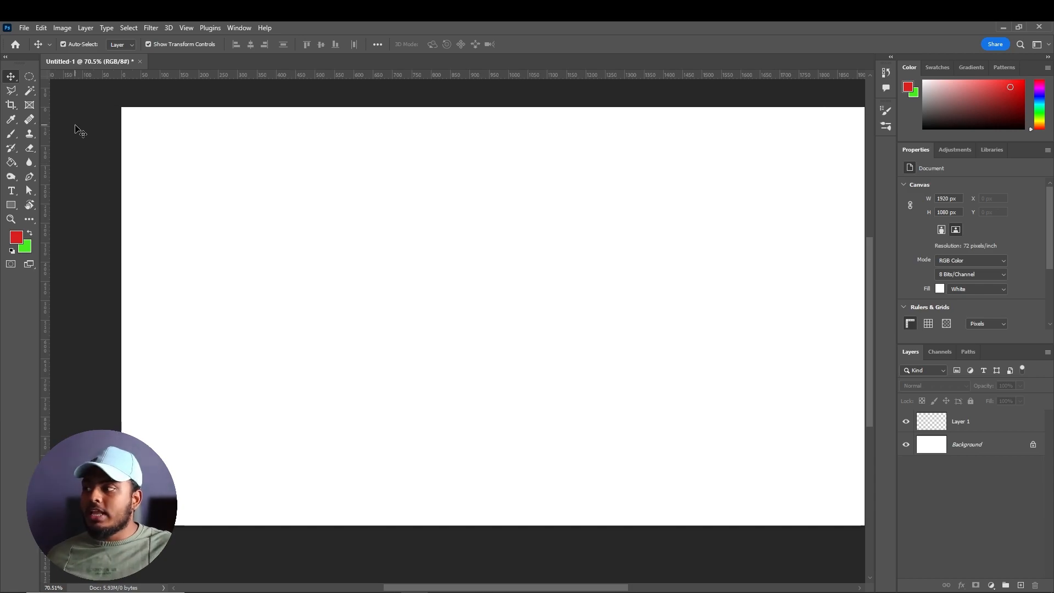
- Draw a freehand Lasso selection about 1341 by 536 px across the upper part of the canvas in new-selection mode
left_click(10, 95)
left_click(73, 94)
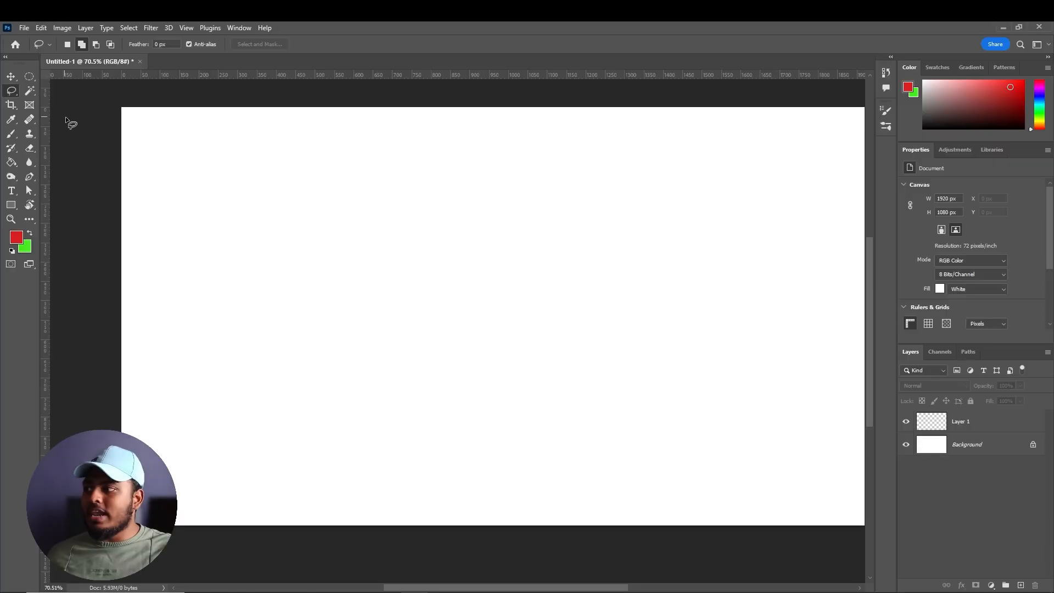
left_click(68, 45)
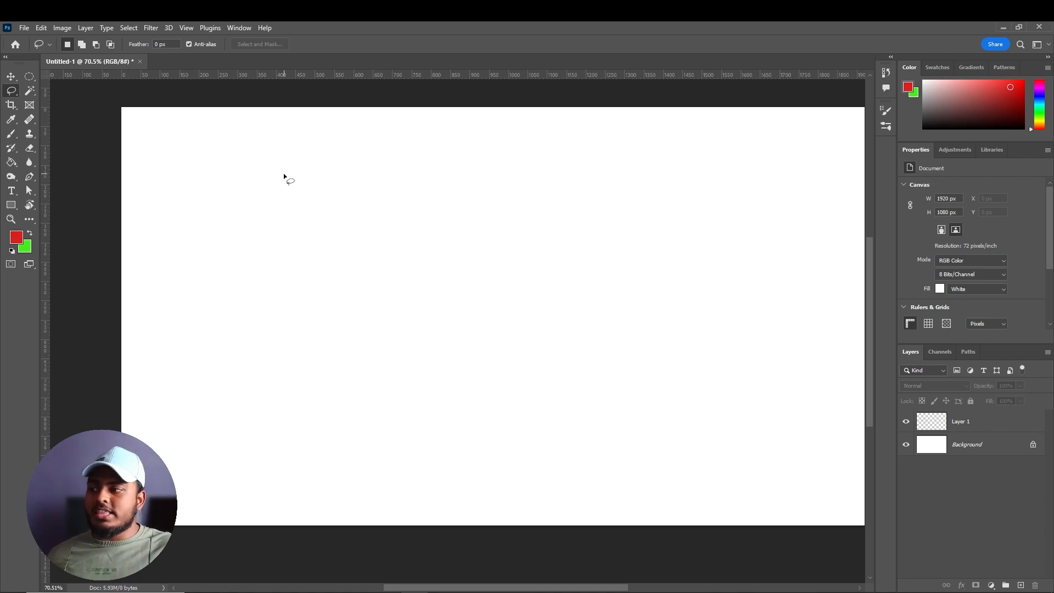
mouse_move(274, 157)
left_mouse_down()
mouse_move(244, 161)
mouse_move(238, 186)
mouse_move(271, 285)
mouse_move(310, 279)
mouse_move(323, 252)
mouse_move(367, 281)
mouse_move(396, 268)
mouse_move(285, 161)
left_mouse_up()
left_click(206, 225)
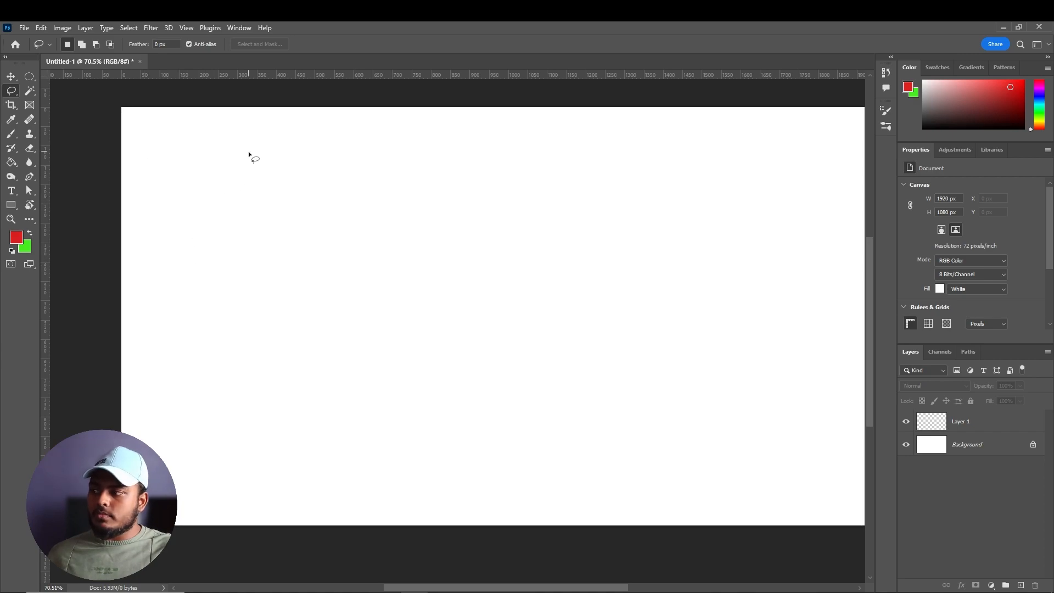
mouse_move(137, 259)
left_mouse_down()
mouse_move(650, 247)
mouse_move(364, 299)
mouse_move(180, 295)
mouse_move(140, 263)
left_mouse_up()
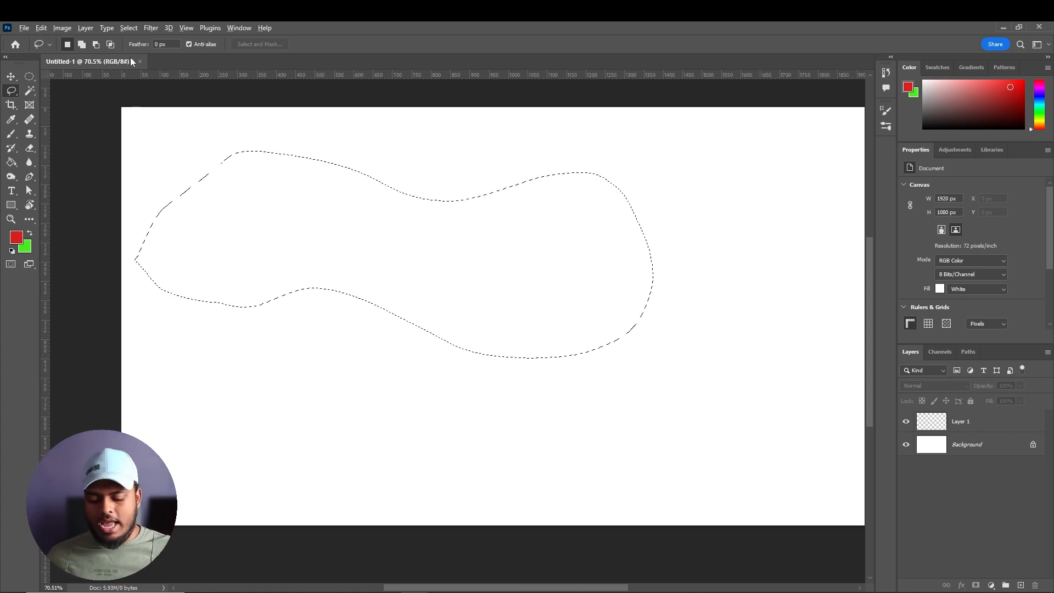
- Fill the selection with the red foreground colour on Layer 1 and deselect it, and undo the deselection and fill
left_click(1008, 431)
key("alt+BackSpace")
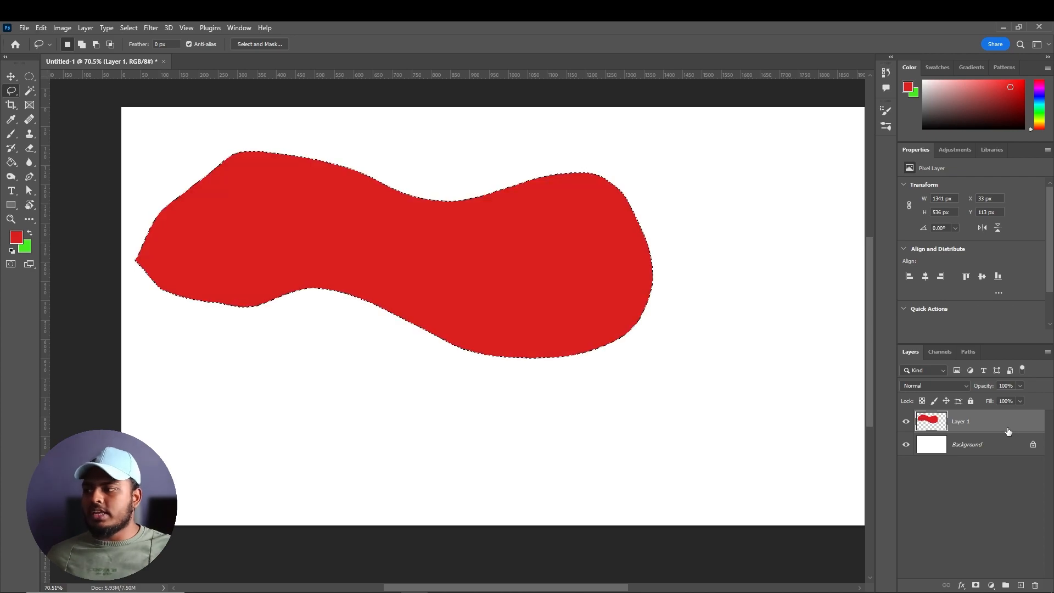
key("ctrl+d")
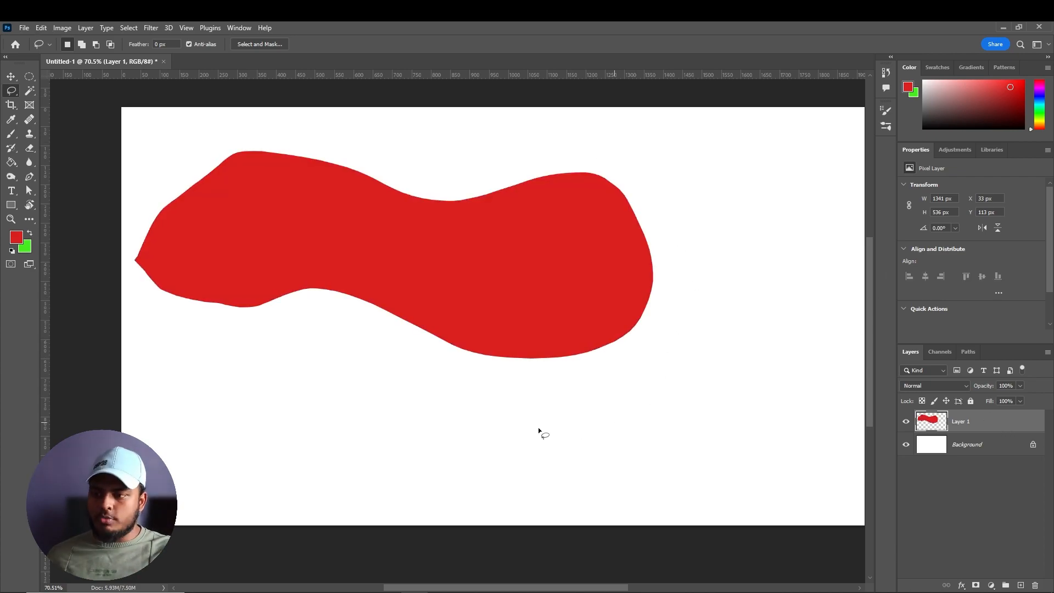
key("ctrl+z")
key("ctrl+z")
key("ctrl+z")
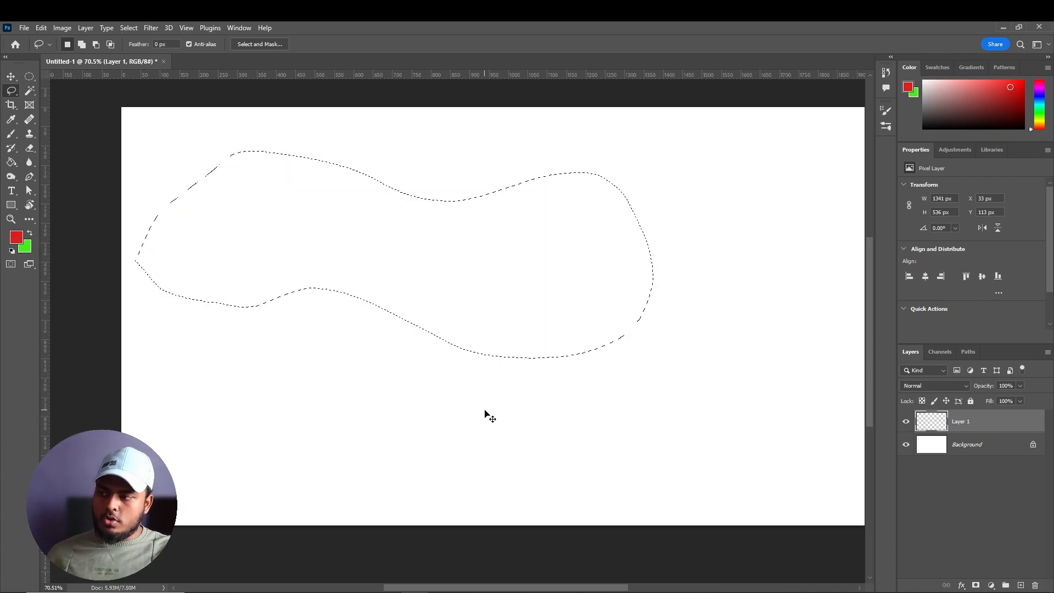
- Draw a new freehand selection about 425 by 467 px and add an overlapping area along its right side
mouse_move(217, 180)
left_mouse_down()
mouse_move(306, 271)
mouse_move(193, 312)
mouse_move(197, 223)
left_mouse_up()
mouse_move(279, 329)
left_mouse_down()
mouse_move(408, 260)
mouse_move(394, 390)
mouse_move(299, 348)
left_mouse_up()
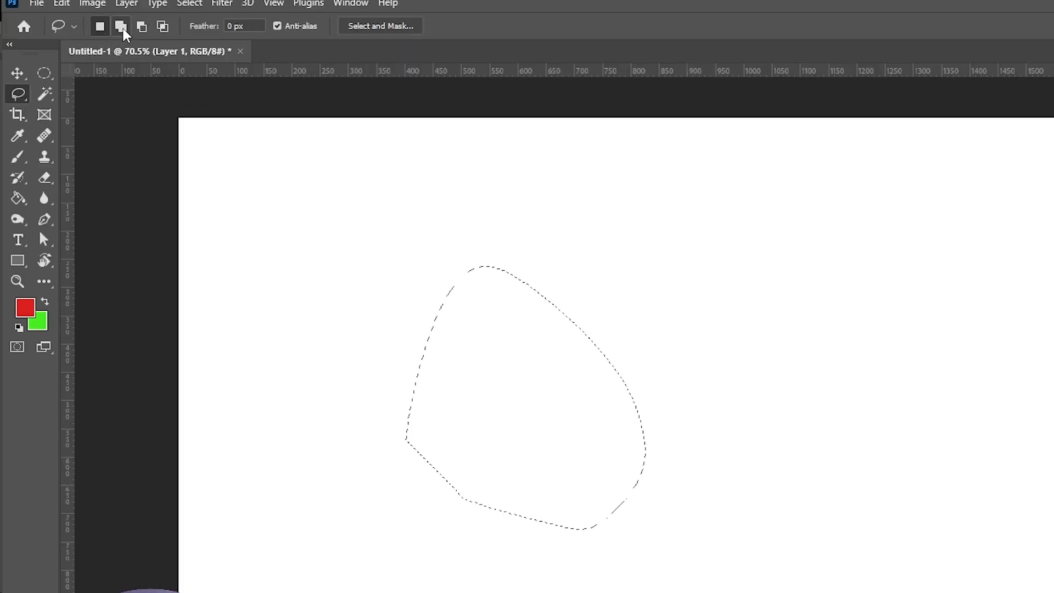
left_click(121, 28)
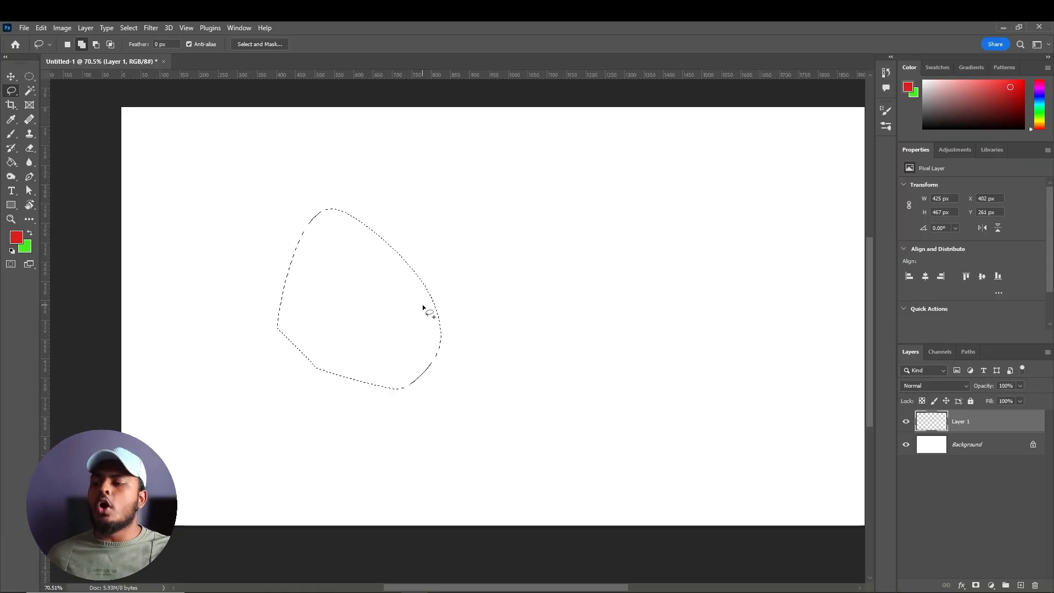
mouse_move(396, 318)
left_mouse_down()
mouse_move(517, 365)
mouse_move(417, 320)
left_mouse_up()
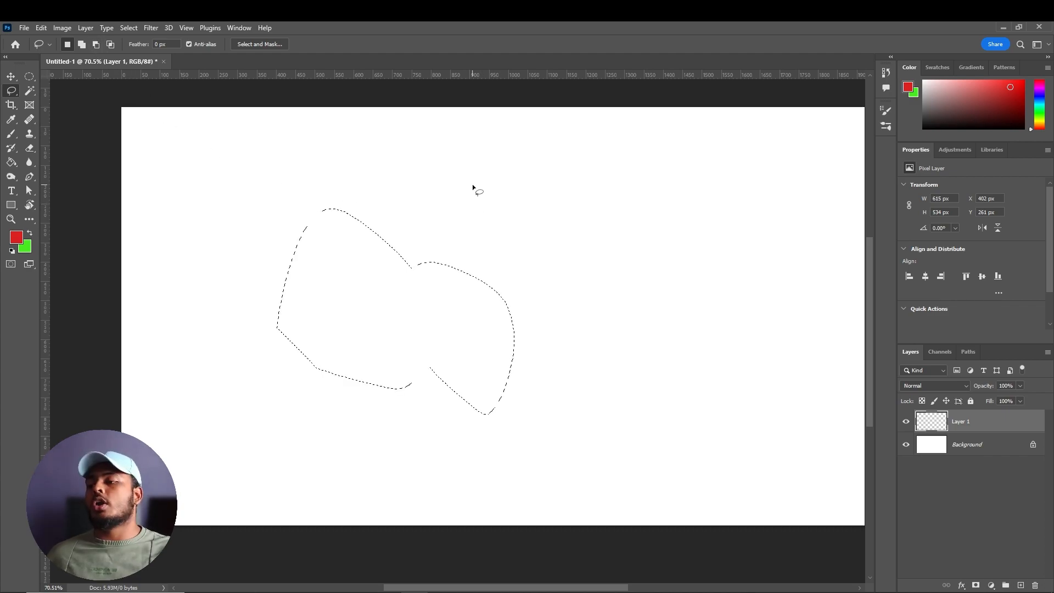
- Subtract a curved area from the selection's top and intersect the rest with a freehand area at its right end; deselect
key("alt")
mouse_move(455, 197)
left_mouse_down()
mouse_move(369, 287)
mouse_move(486, 277)
left_mouse_up()
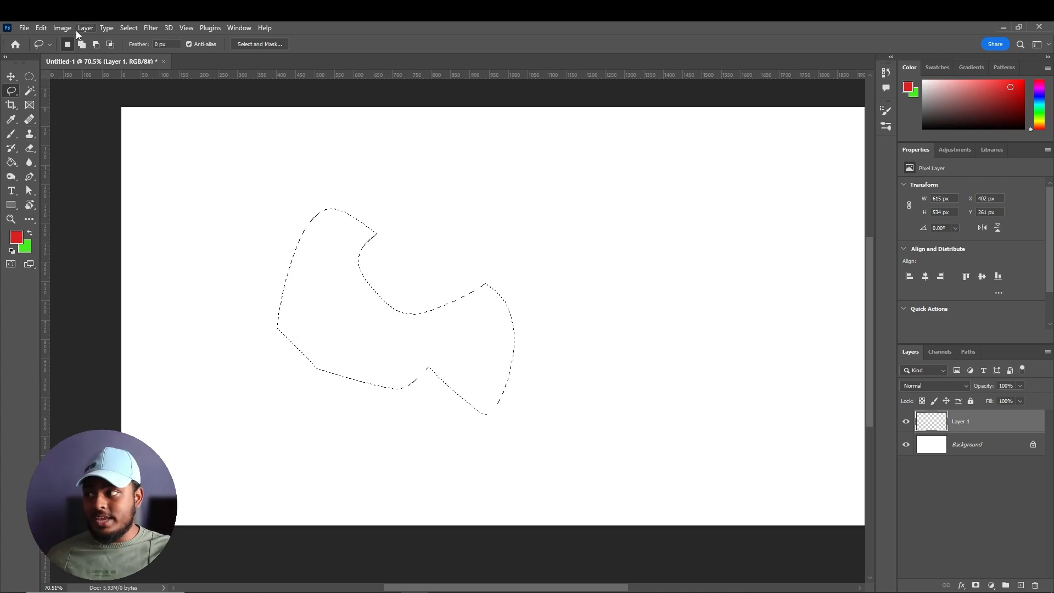
left_click(111, 45)
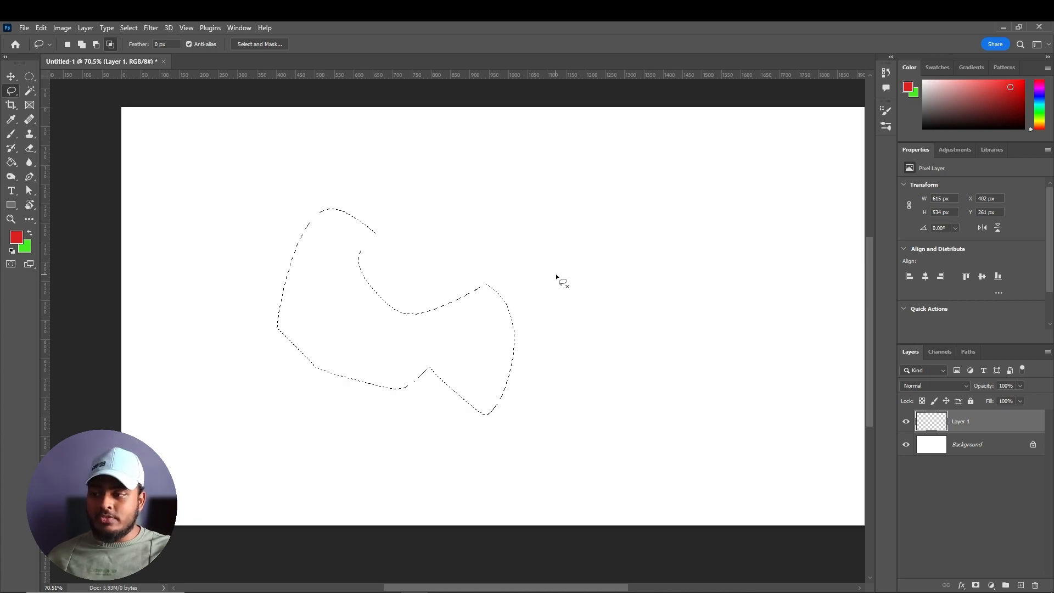
left_click_drag(471, 360, 467, 349)
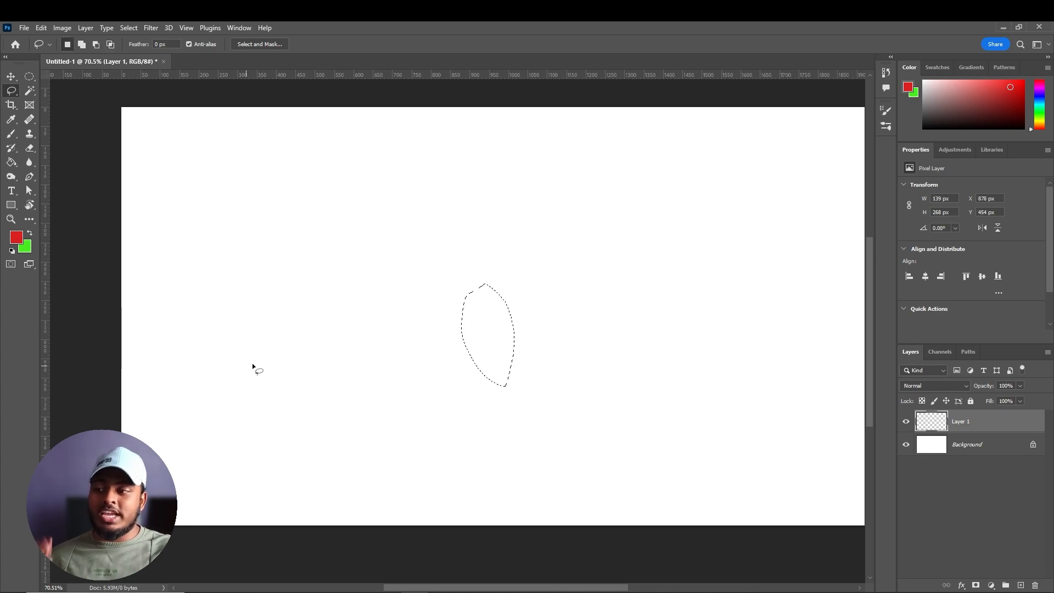
key("ctrl+d")
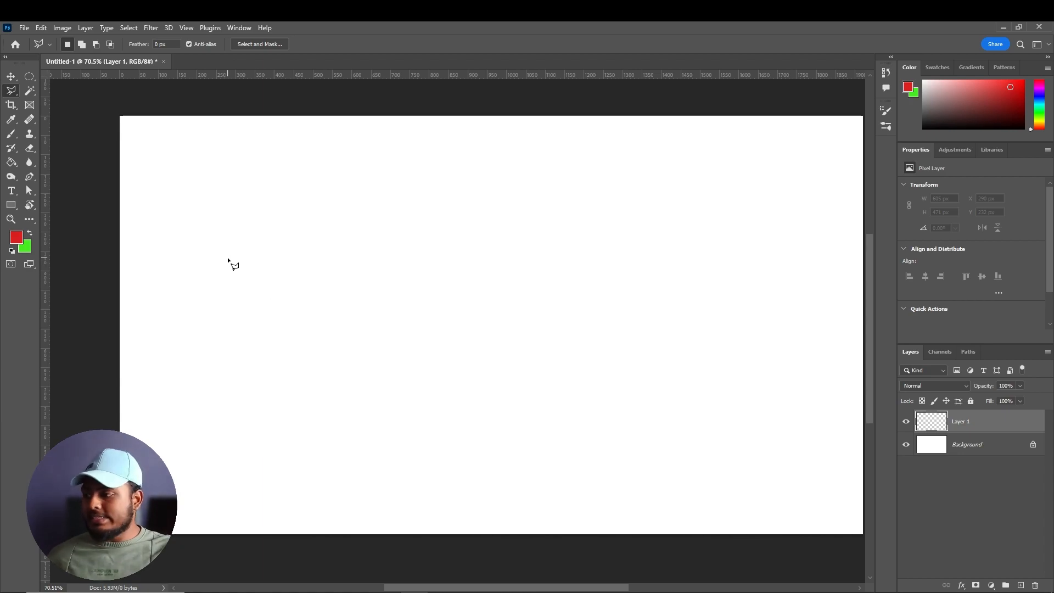
- Draw a freehand selection about 589 by 451 px with the Lasso tool and clear it
right_click(12, 91)
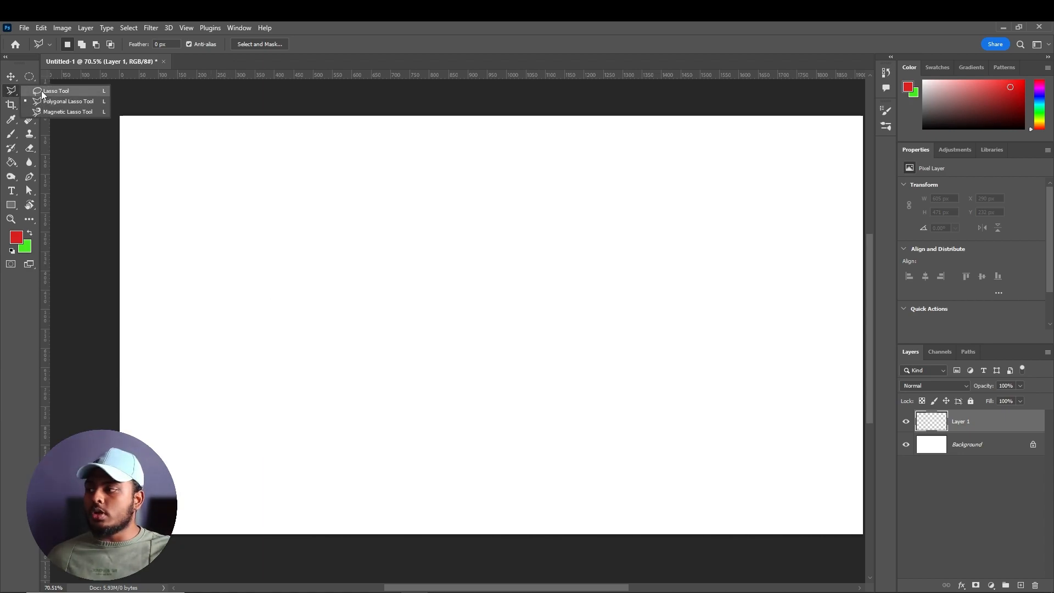
left_click(43, 91)
mouse_move(179, 171)
left_mouse_down()
mouse_move(328, 195)
mouse_move(180, 312)
mouse_move(181, 213)
left_mouse_up()
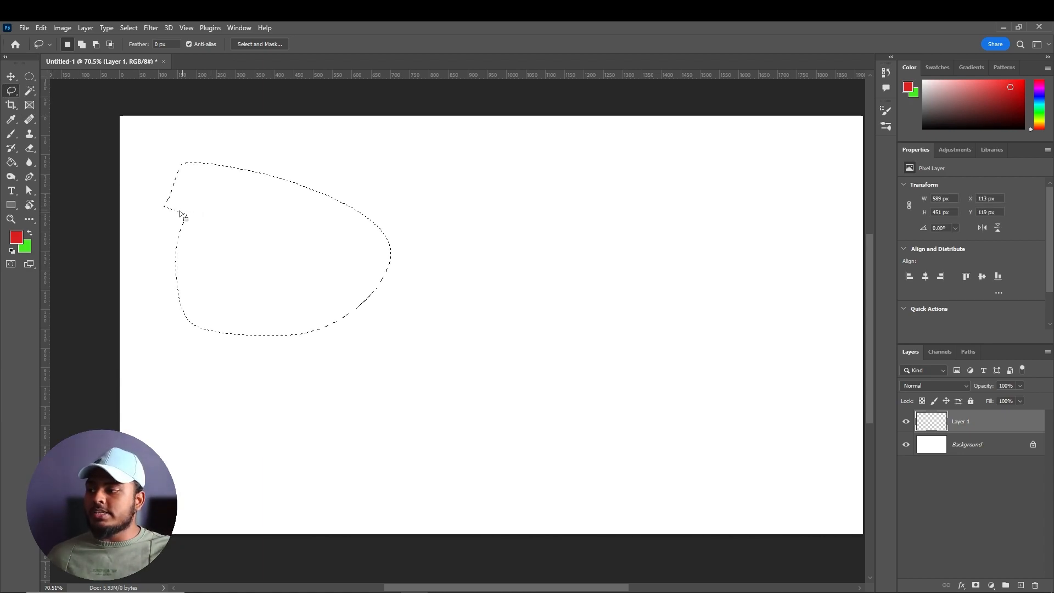
key("ctrl+d")
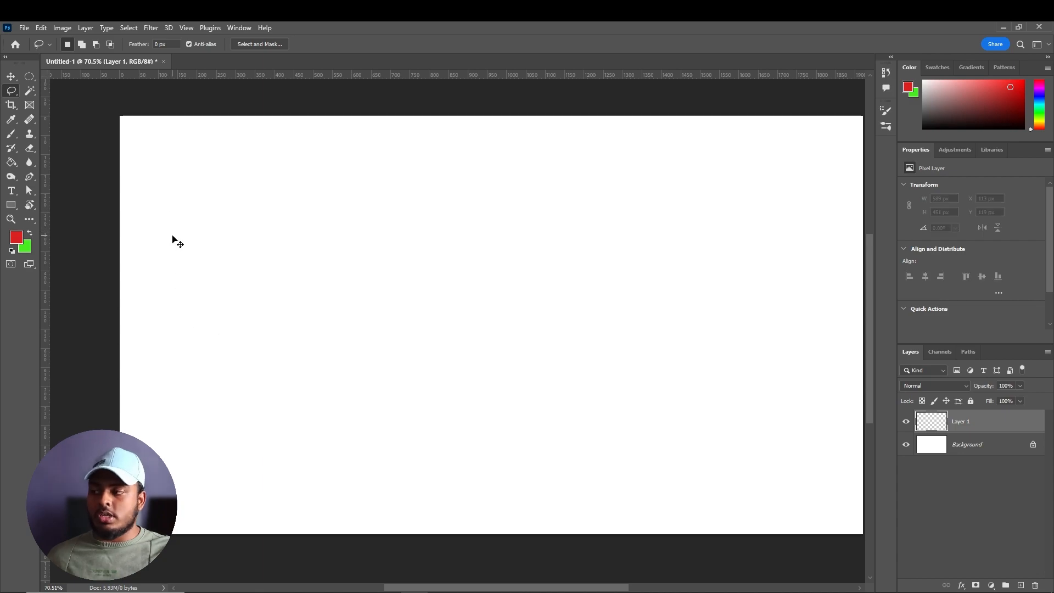
- Draw a closed seven-point selection in the upper-left canvas area with the Polygonal Lasso tool
right_click(13, 91)
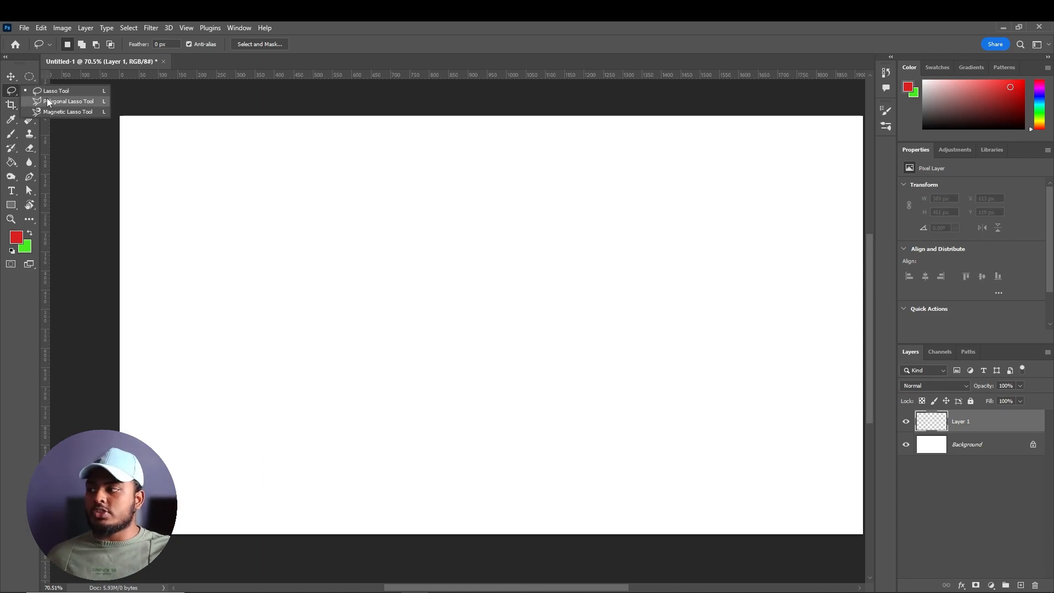
left_click(45, 98)
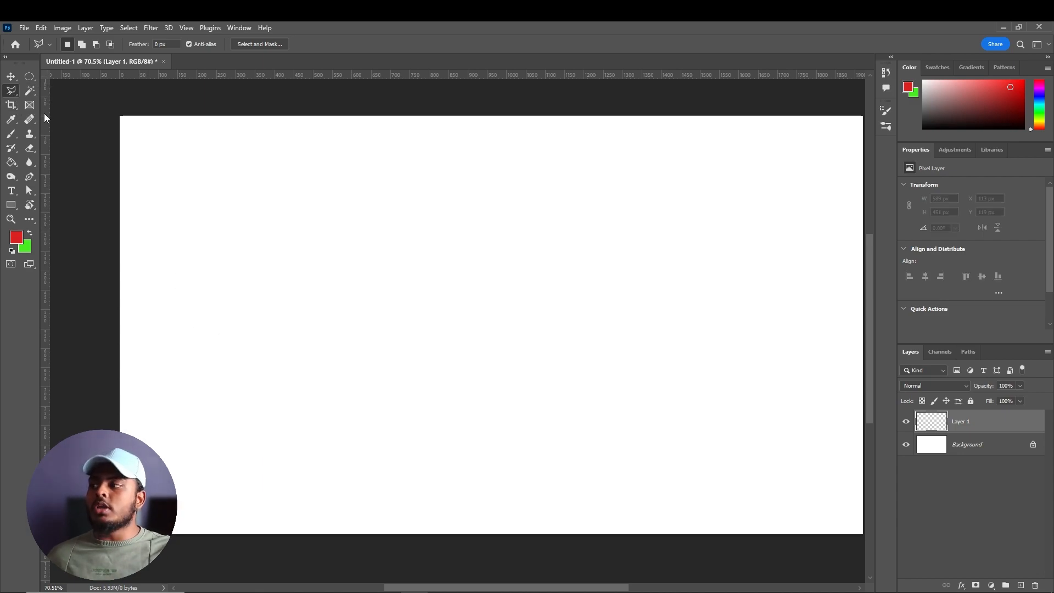
left_click(194, 233)
left_click(263, 196)
left_click(360, 202)
left_click(420, 248)
left_click(396, 296)
left_click(305, 288)
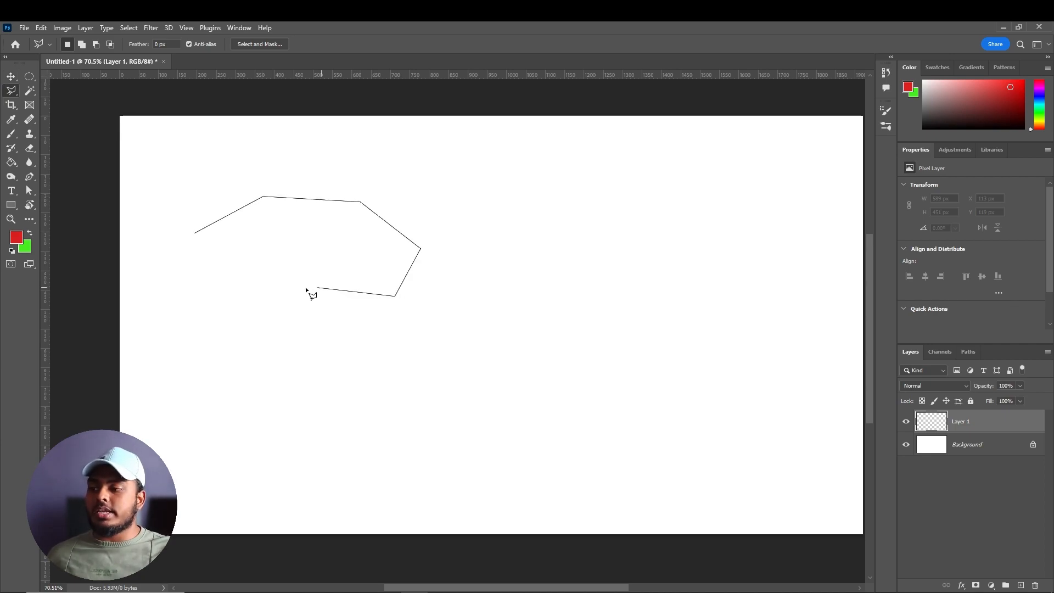
left_click(204, 269)
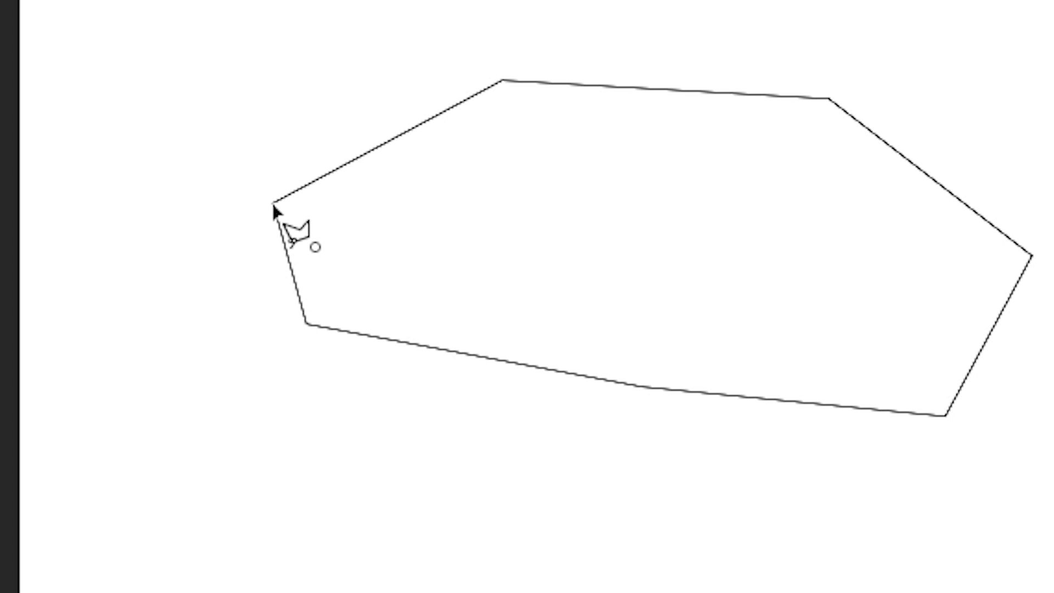
left_click(273, 208)
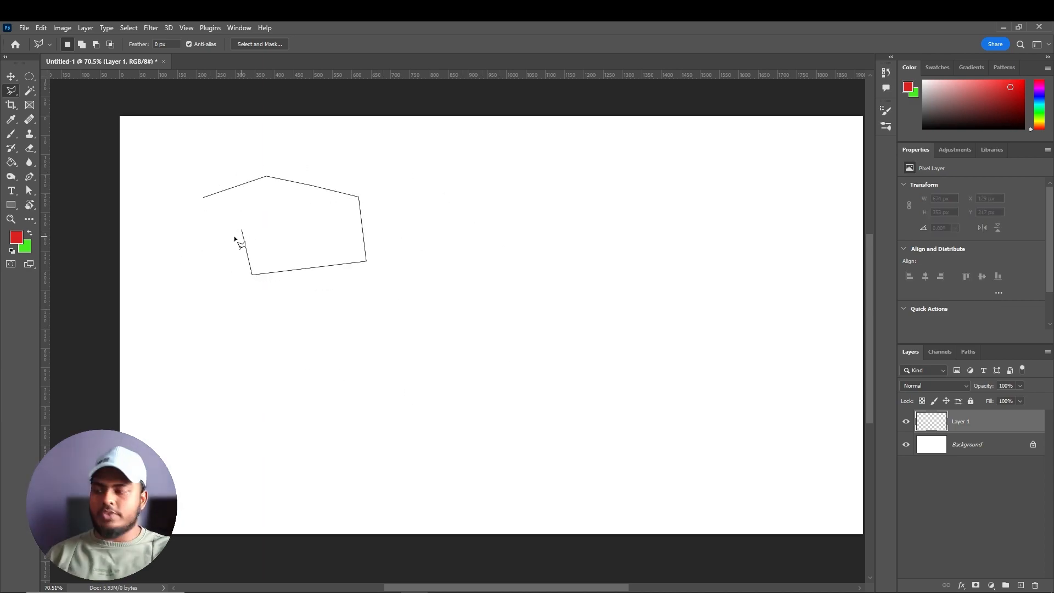
- Start another Polygonal Lasso outline near the upper-left of the canvas and remove its last anchor points one by one
key("BackSpace")
key("BackSpace")
left_click(418, 252)
left_click(332, 334)
key("BackSpace")
key("BackSpace")
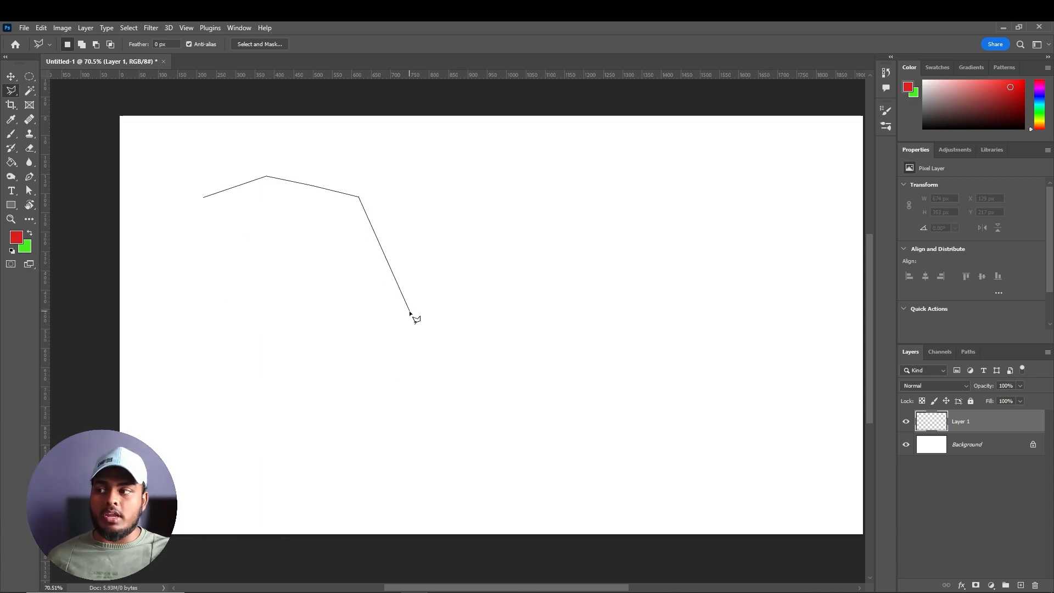
key("BackSpace")
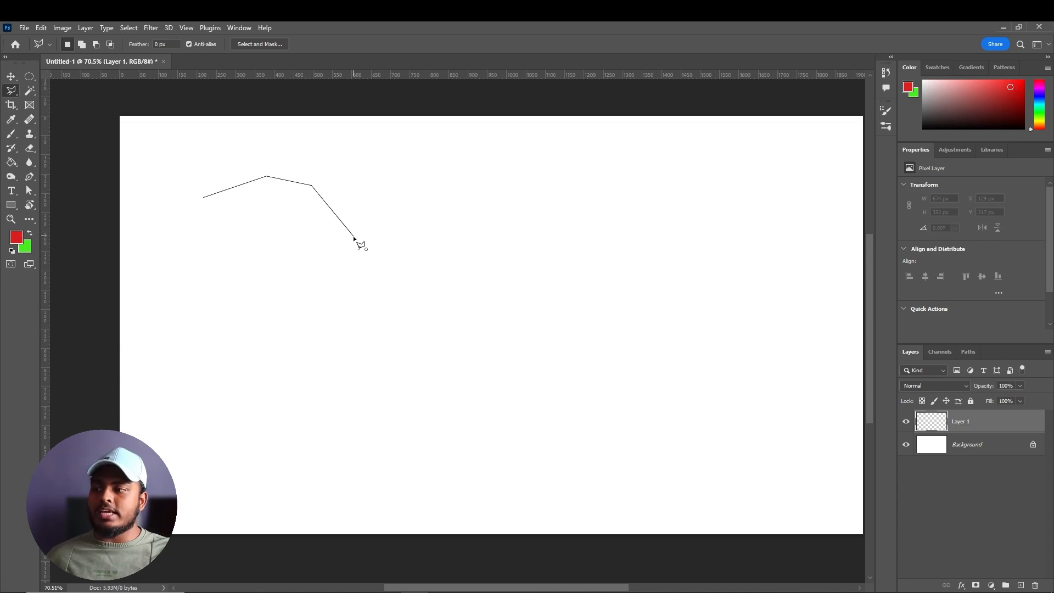
- Extend the open outline with seven points ending in a zigzag inside the shape, and remove the last six points
left_click(353, 239)
left_click(311, 291)
left_click(158, 244)
left_click(227, 192)
left_click(263, 240)
left_click(289, 220)
left_click(295, 265)
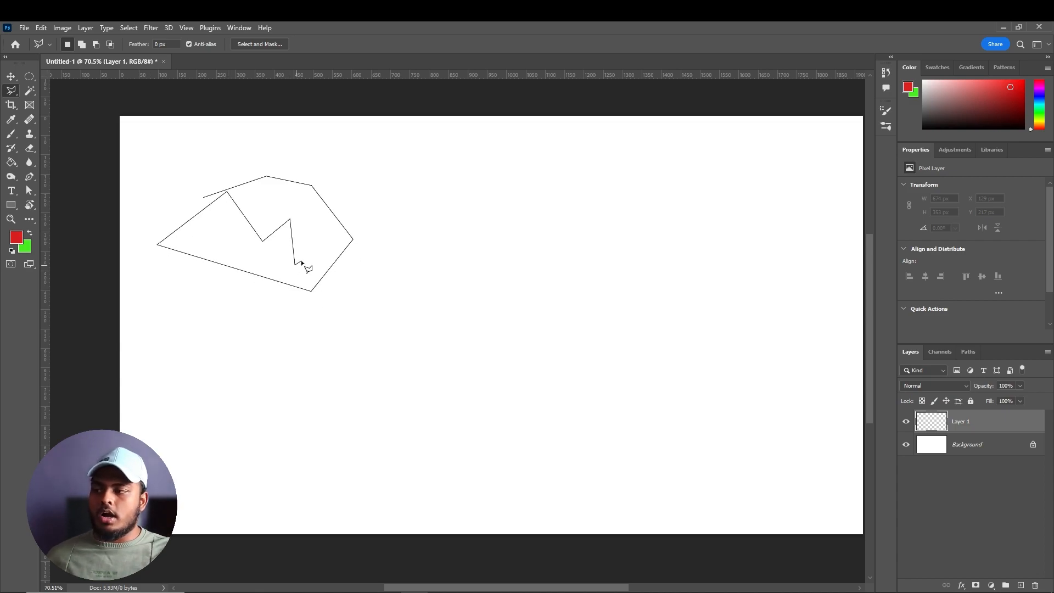
key("BackSpace")
key("BackSpace")
key("BackSpace")
key("BackSpace")
key("BackSpace")
key("BackSpace")
- Continue the open outline with seven widely spaced points across the canvas and cancel the whole outline
left_click(289, 283)
left_click(132, 243)
left_click(175, 345)
left_click(414, 359)
left_click(650, 174)
left_click(719, 304)
left_click(652, 349)
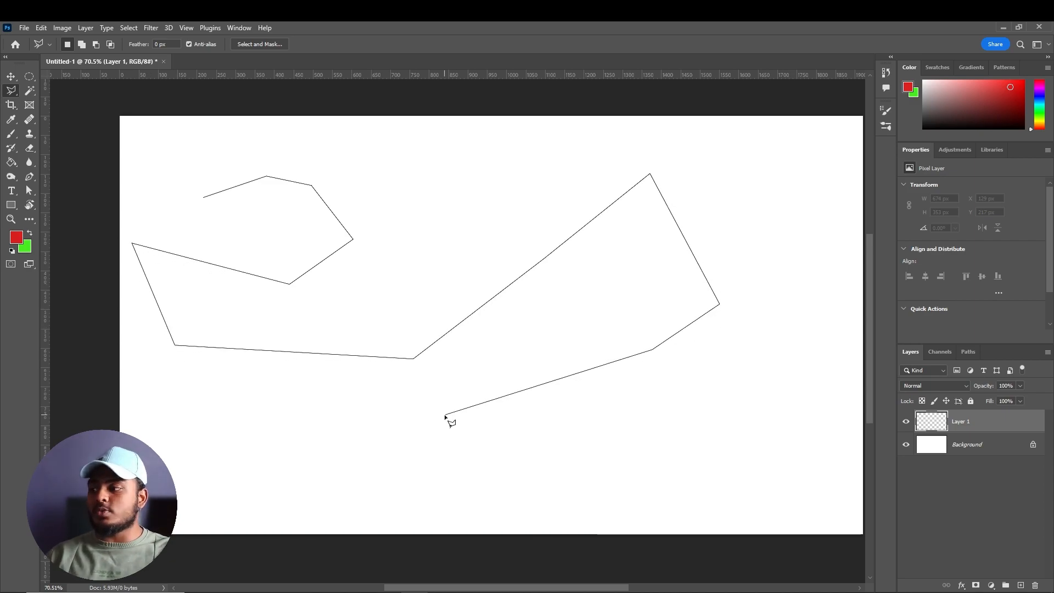
key("Escape")
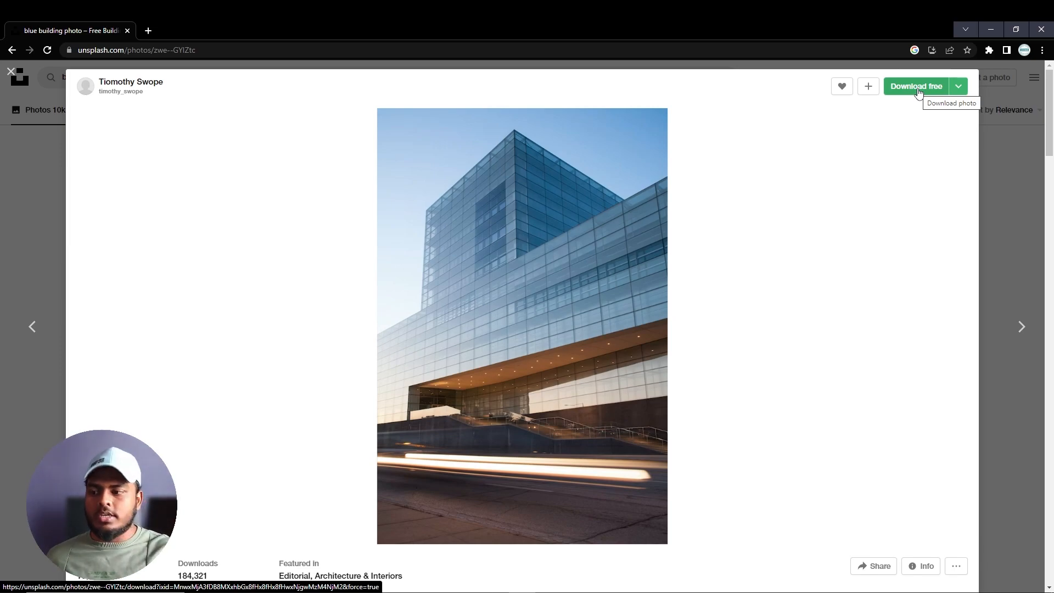
- Download the blue glass building photo from Unsplash and open it in Photoshop
left_click(916, 88)
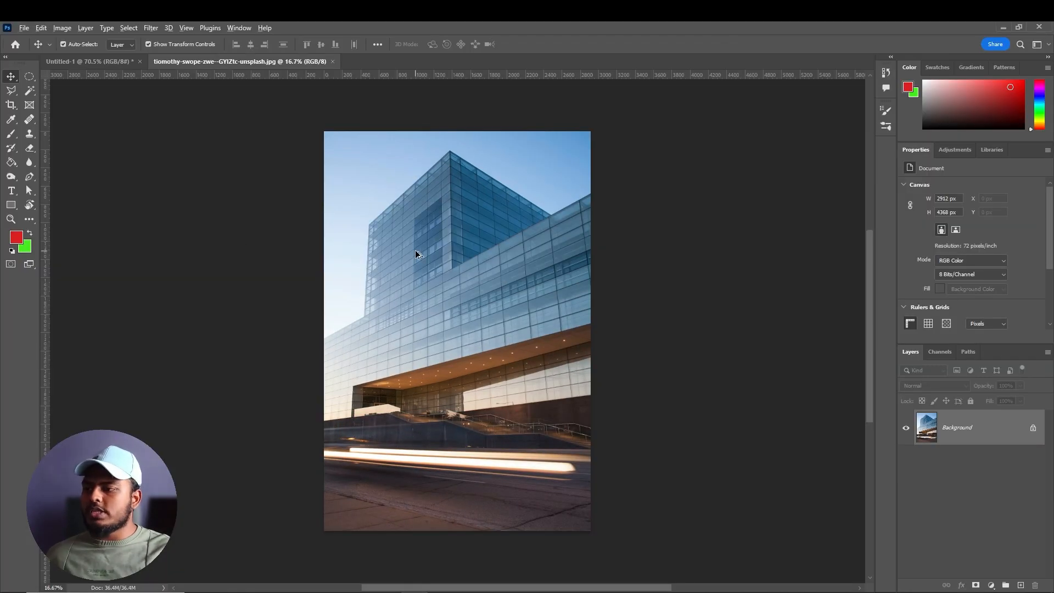
scroll(418, 245, "up", 5)
scroll(556, 272, "down", 5)
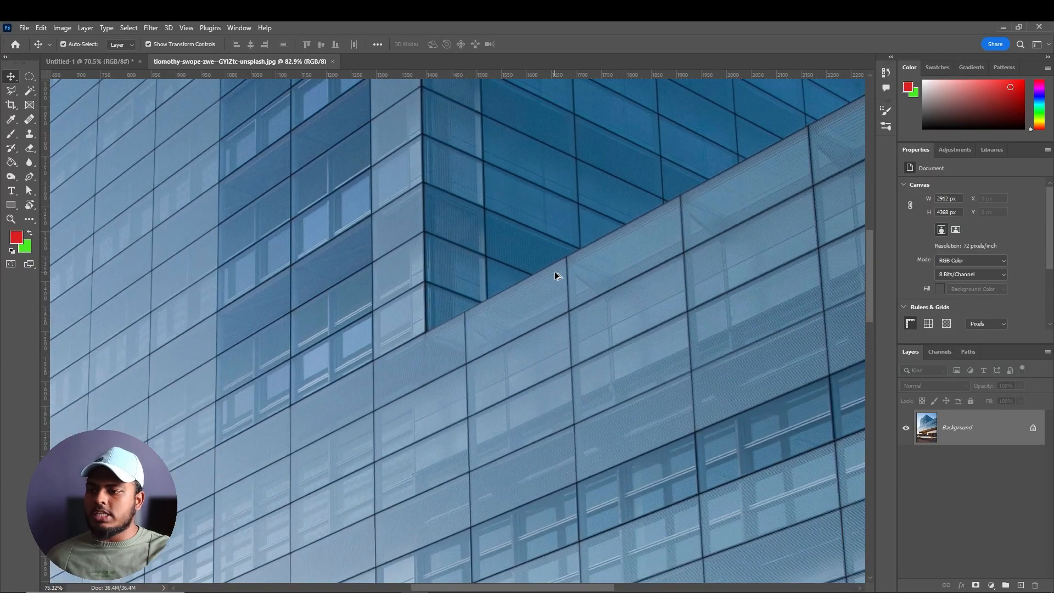
- Start a Polygonal Lasso outline at the photo's left edge and trace the lower roofline and the tower's left side to its top corner
left_click(11, 90)
scroll(366, 333, "up", 10)
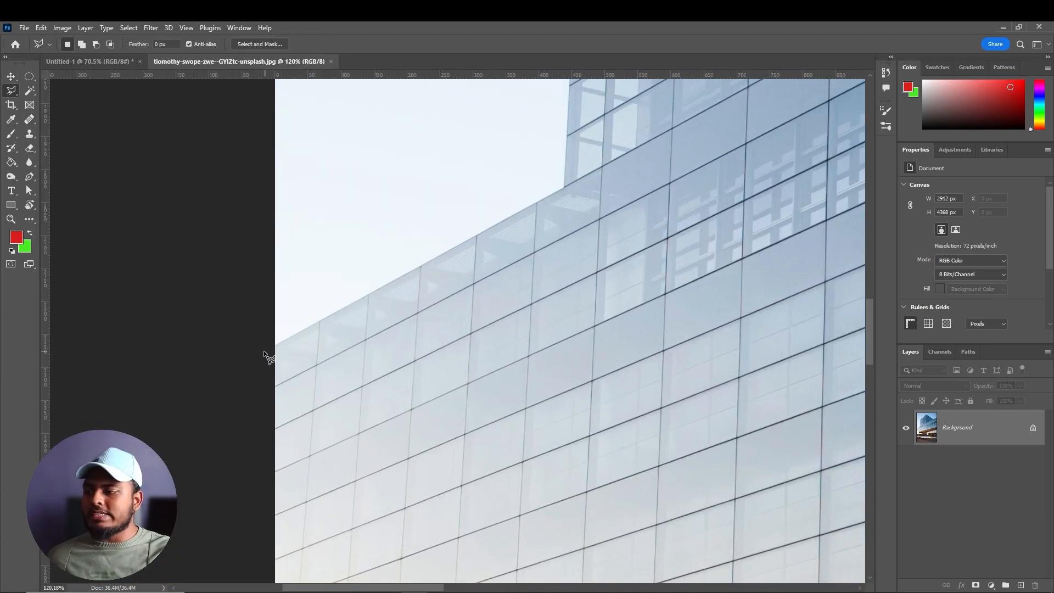
left_click(264, 349)
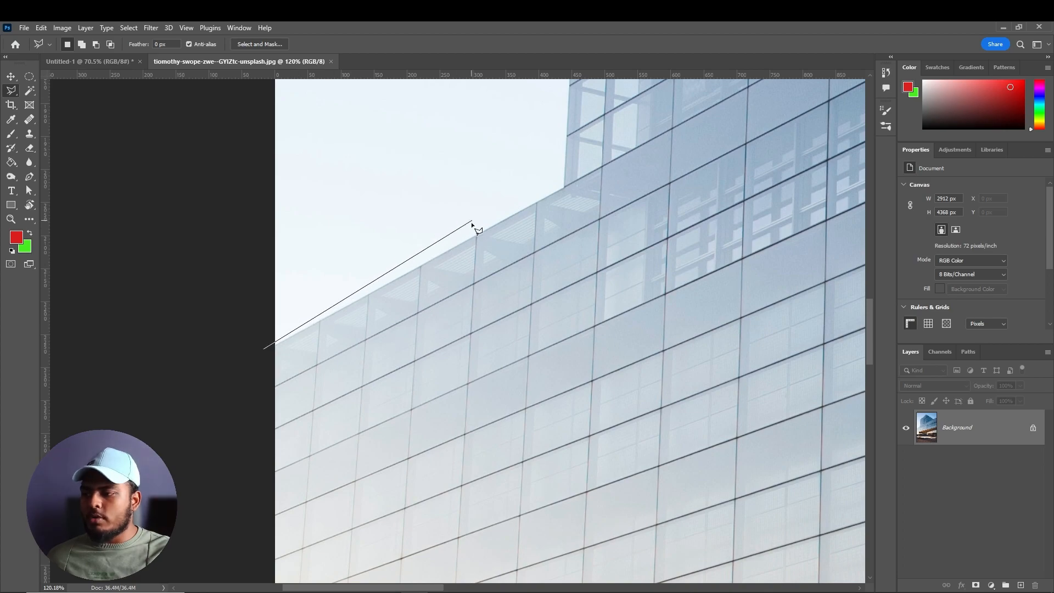
key("Escape")
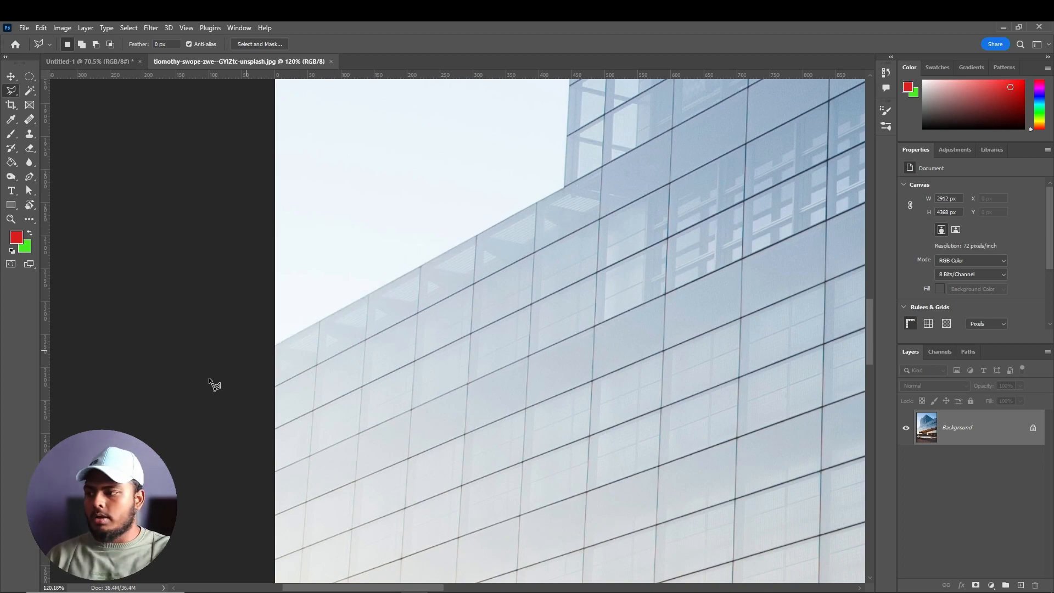
left_click(276, 345)
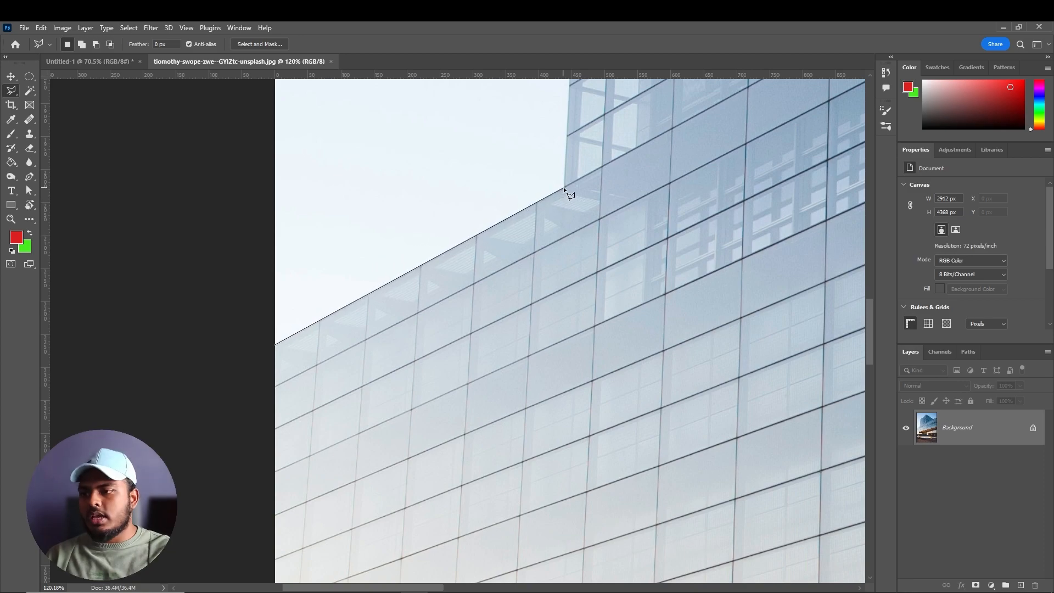
mouse_move(575, 137)
left_mouse_down()
mouse_move(525, 401)
mouse_move(511, 174)
mouse_move(495, 405)
mouse_move(519, 482)
mouse_move(518, 582)
left_mouse_up()
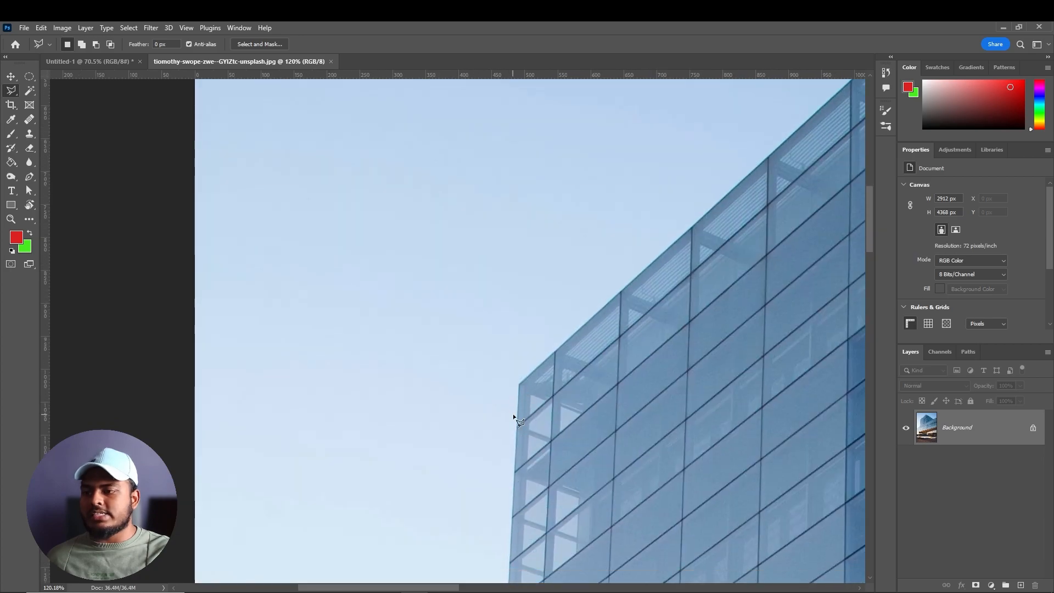
left_click(519, 382)
- Continue the outline along the tower's roof, over its peak and down to the right wing, ending at the photo's right edge
left_click_drag(626, 292, 280, 557)
mouse_move(511, 315)
left_mouse_down()
mouse_move(242, 575)
mouse_move(254, 566)
left_mouse_up()
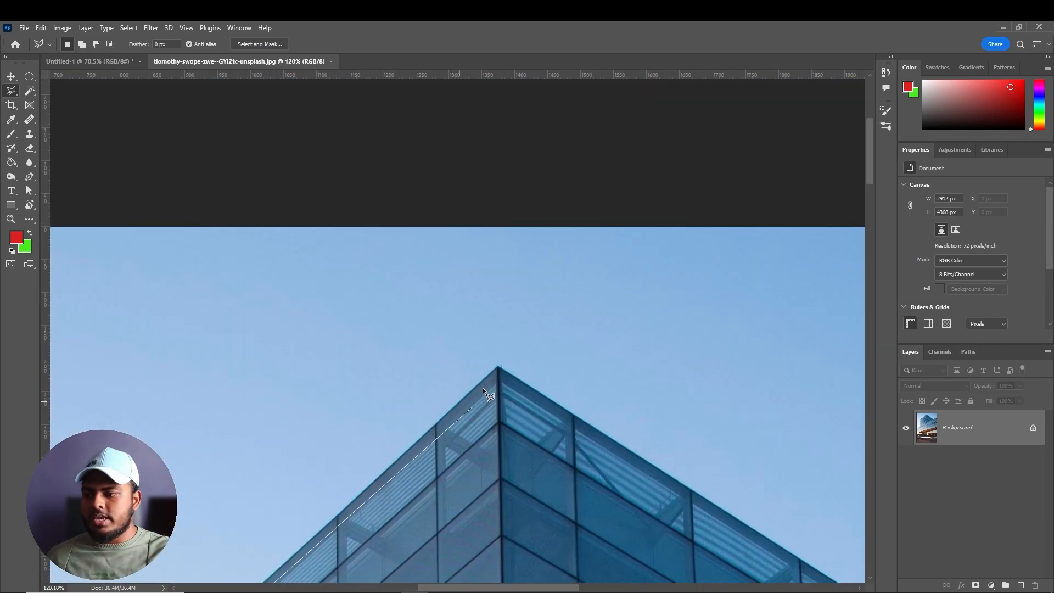
mouse_move(676, 470)
left_mouse_down()
mouse_move(261, 265)
mouse_move(147, 246)
left_mouse_up()
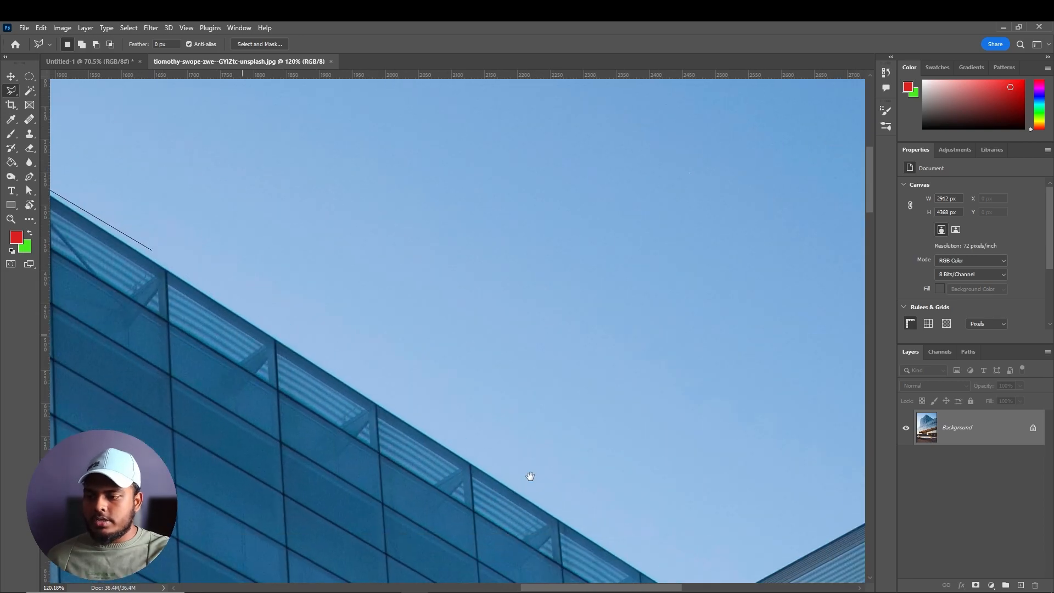
left_click_drag(527, 476, 372, 353)
left_click(540, 492)
left_click_drag(653, 422, 279, 535)
left_click(461, 446)
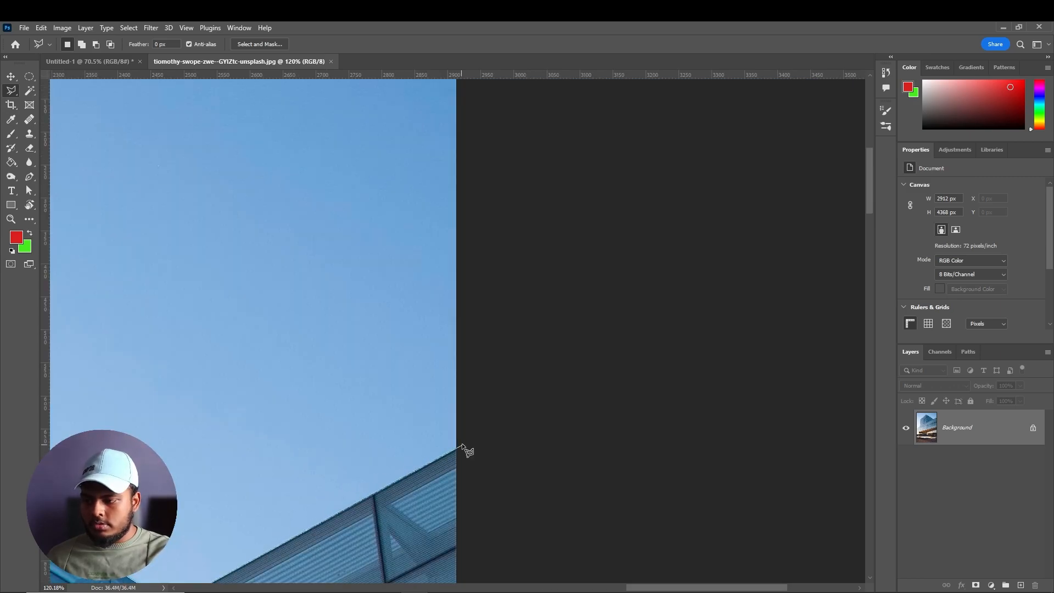
- Run the outline outside the canvas around the photo's right, bottom and left sides, and close it at the starting point
key("ctrl+minus")
left_click_drag(523, 510, 540, 332)
key("ctrl+minus")
scroll(536, 380, "down", 4)
left_click_drag(604, 473, 697, 303)
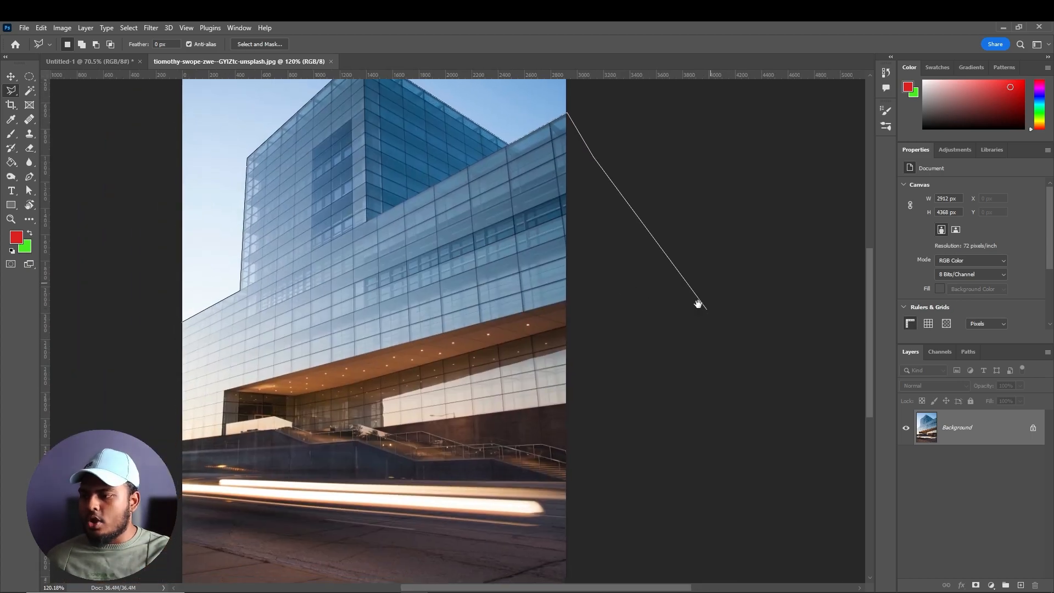
scroll(651, 395, "down", 2)
left_click(584, 553)
left_click_drag(554, 575, 607, 575)
left_click(608, 575)
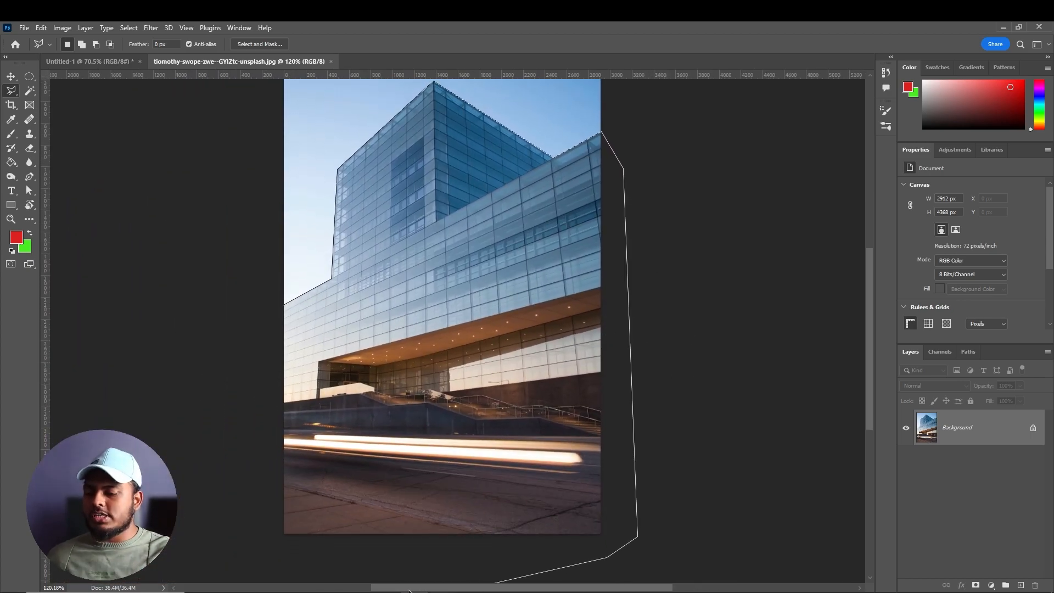
left_click(270, 560)
left_click(205, 316)
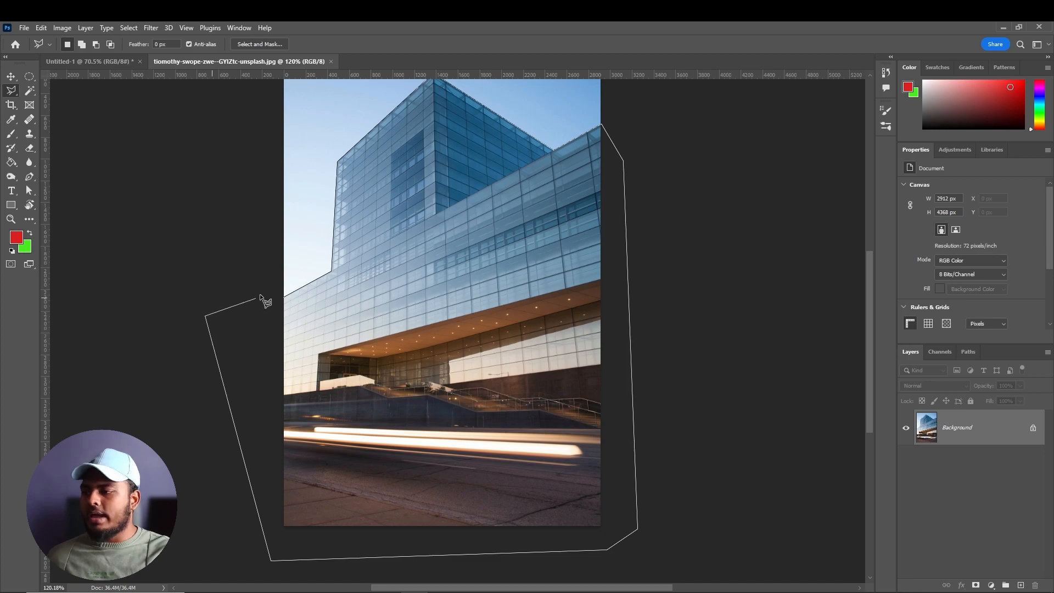
left_click(284, 297)
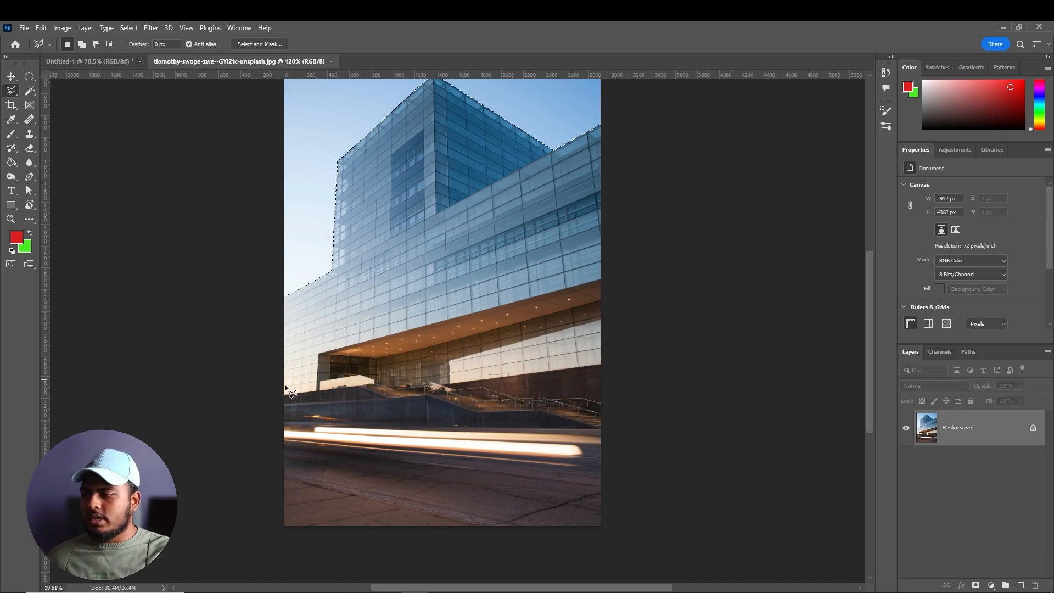
- Copy the selected building to a new layer with Layer Via Copy and hide the Background layer
left_click_drag(444, 287, 463, 336)
left_click_drag(333, 327, 308, 298)
scroll(292, 275, "up", 3)
left_click_drag(439, 250, 394, 381)
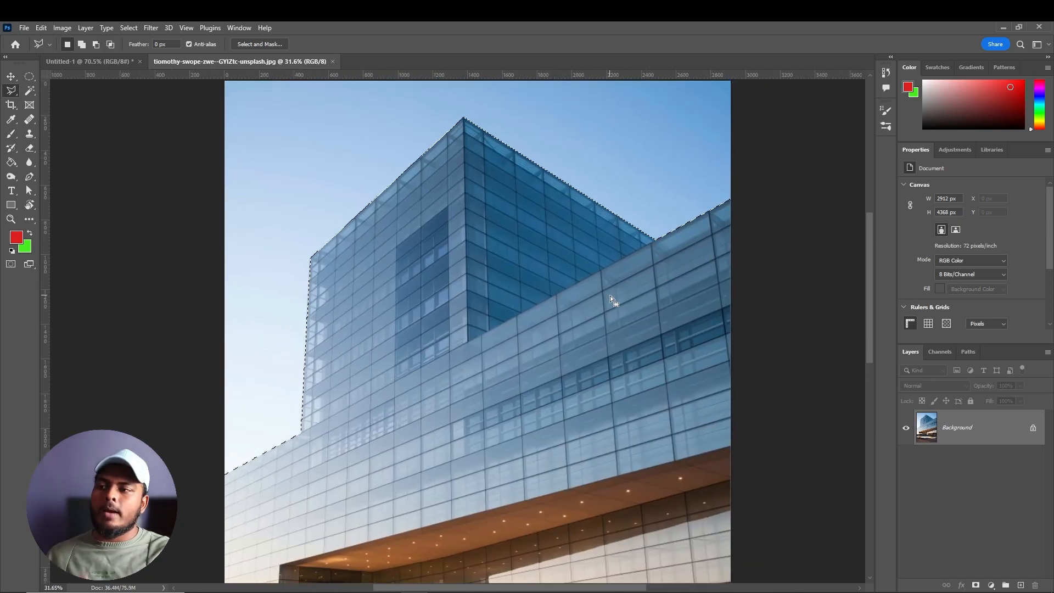
scroll(611, 296, "down", 3)
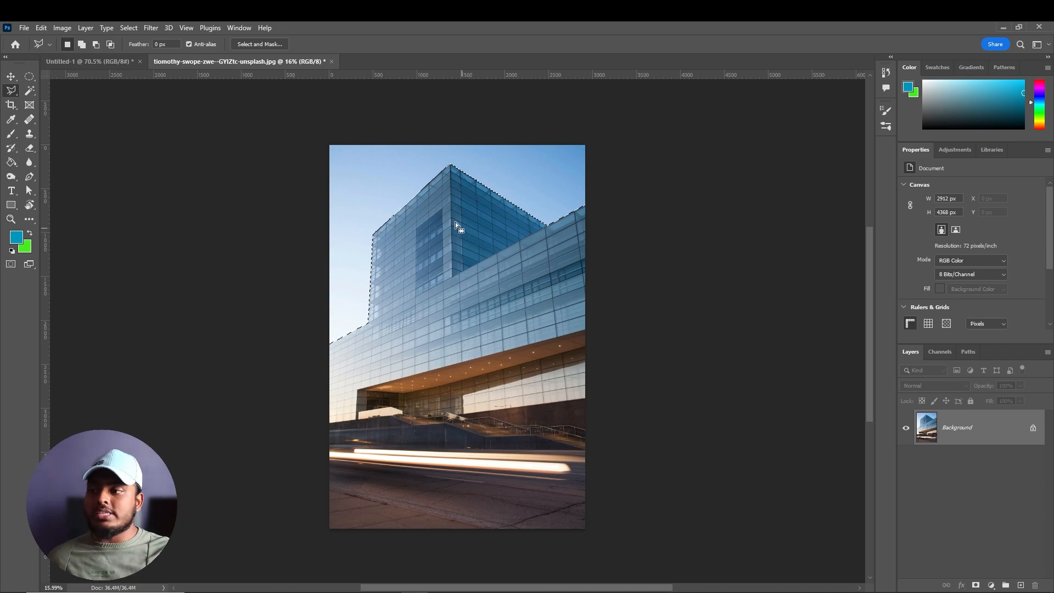
right_click(466, 254)
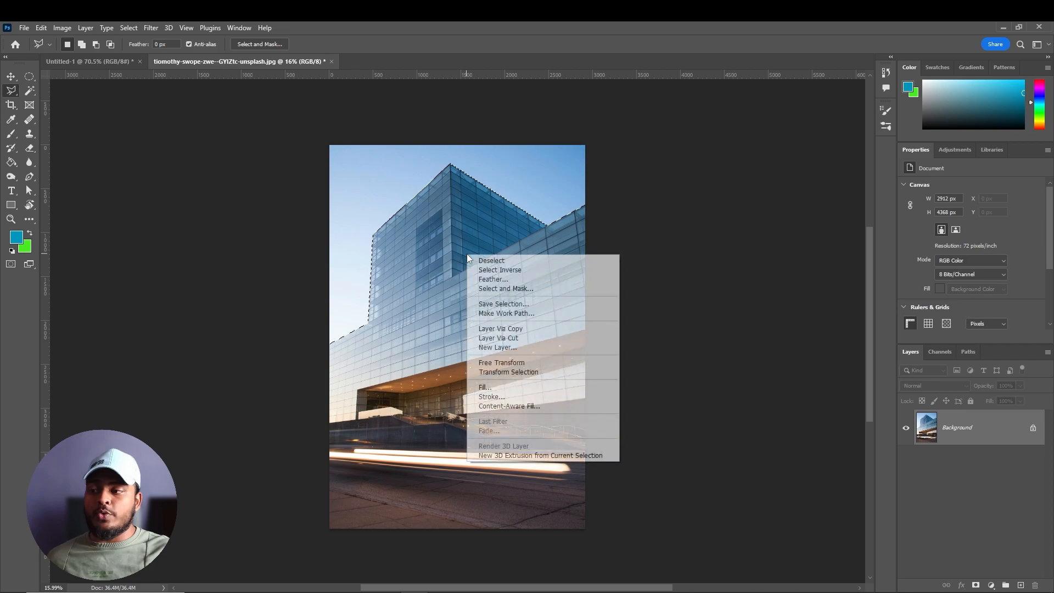
left_click(547, 332)
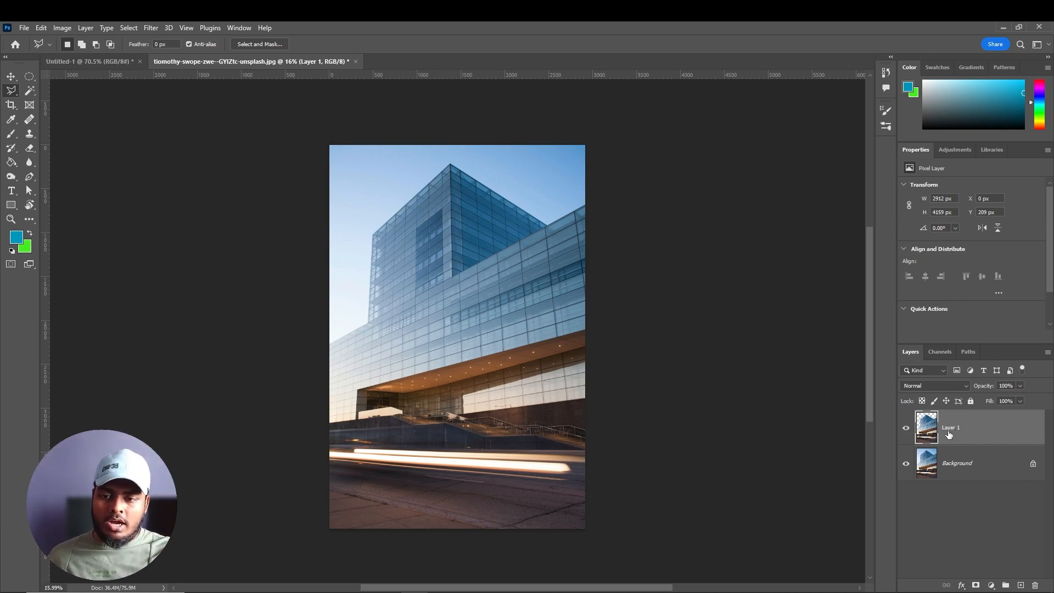
left_click(906, 465)
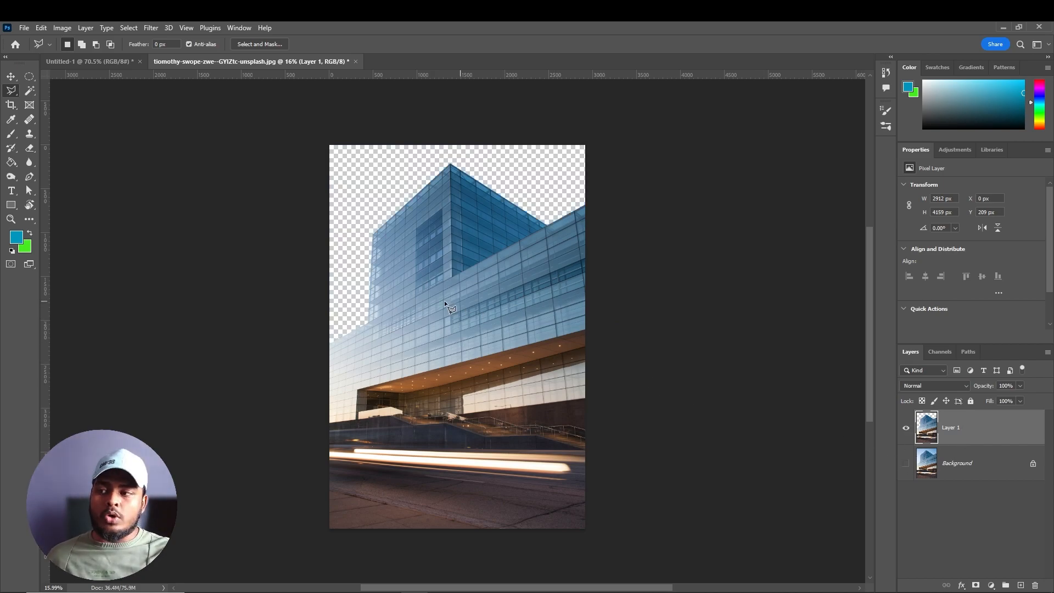
- Undo the layer copy, duplicate the selected building onto a new layer again, and hide the Background layer
key("ctrl+z")
key("ctrl+z")
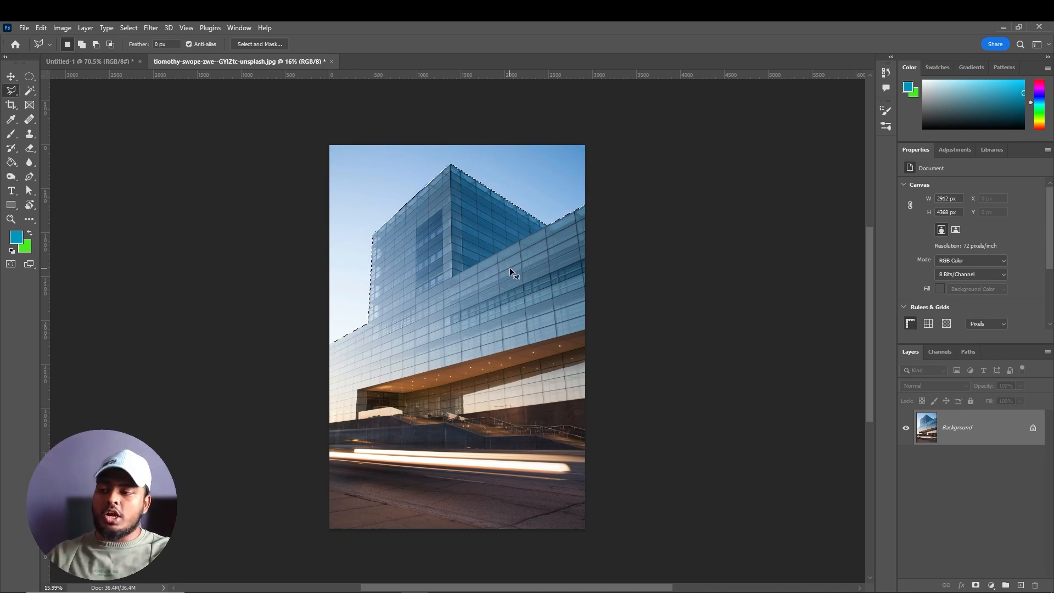
key("ctrl+j")
left_click(905, 464)
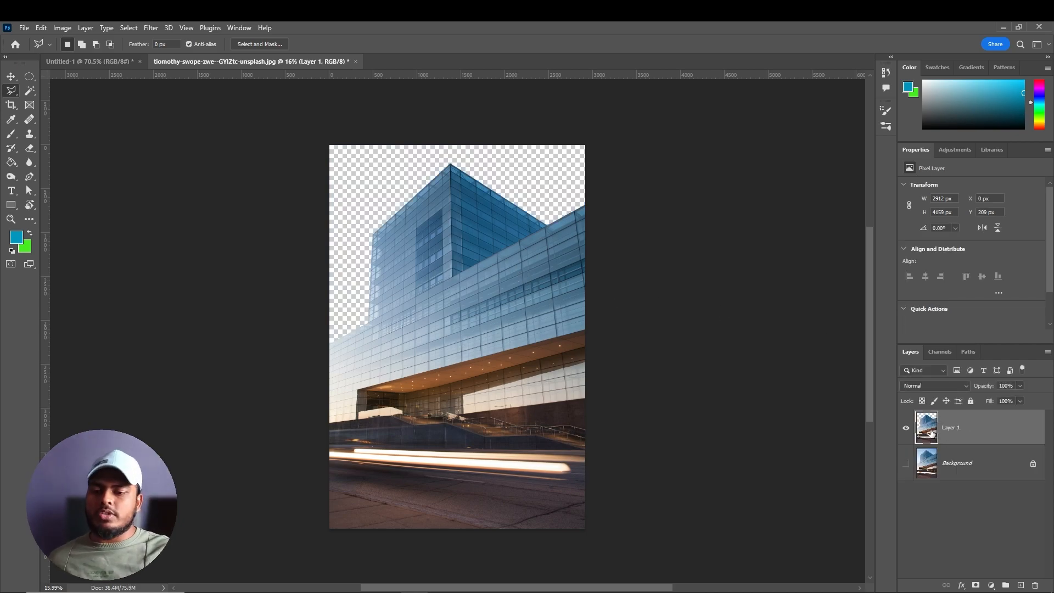
- Add a new layer beneath the building cutout and fill it with the light blue colour b0efff
left_click(1020, 585)
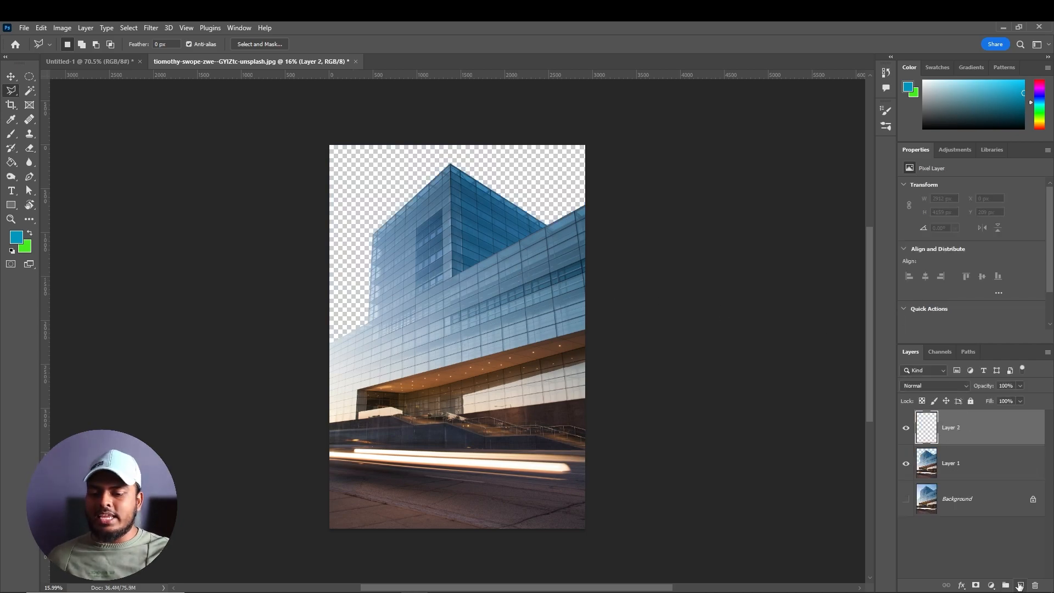
left_click_drag(969, 419, 969, 480)
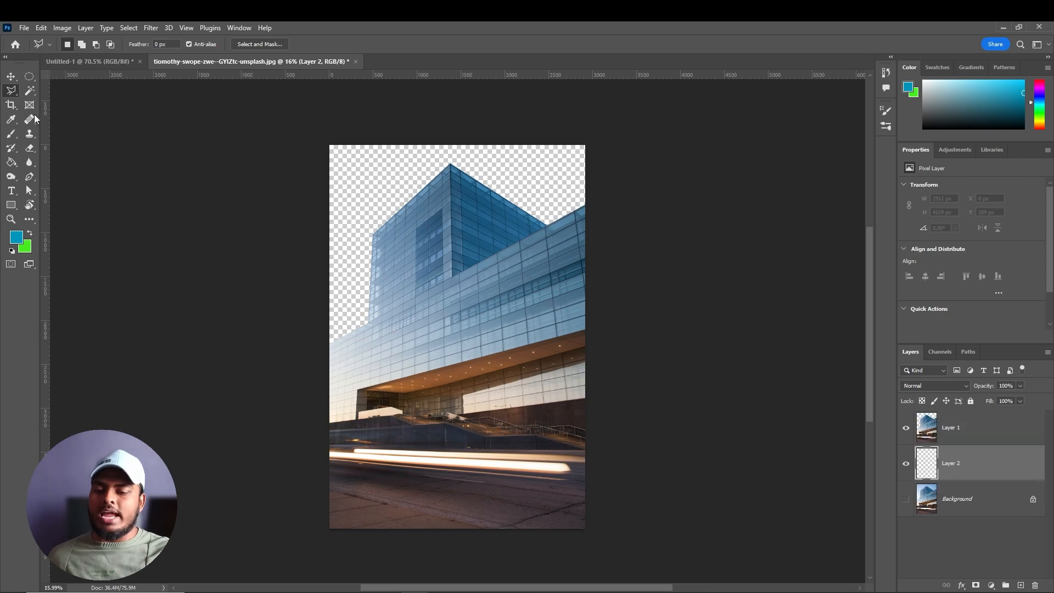
left_click(18, 242)
mouse_move(773, 304)
left_mouse_down()
mouse_move(764, 272)
mouse_move(714, 274)
left_mouse_up()
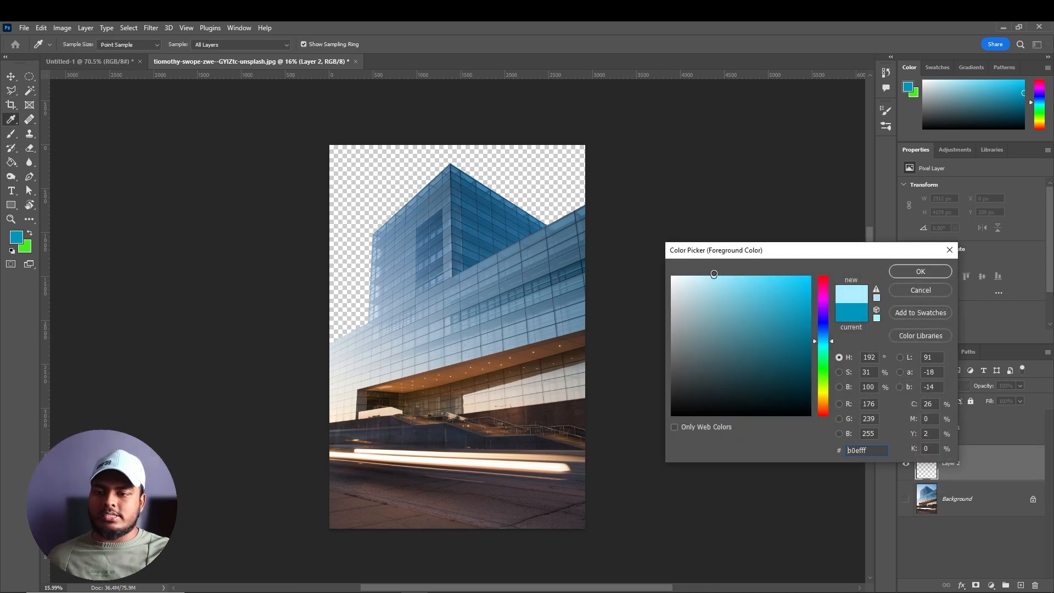
key("l")
left_click(917, 271)
key("alt+BackSpace")
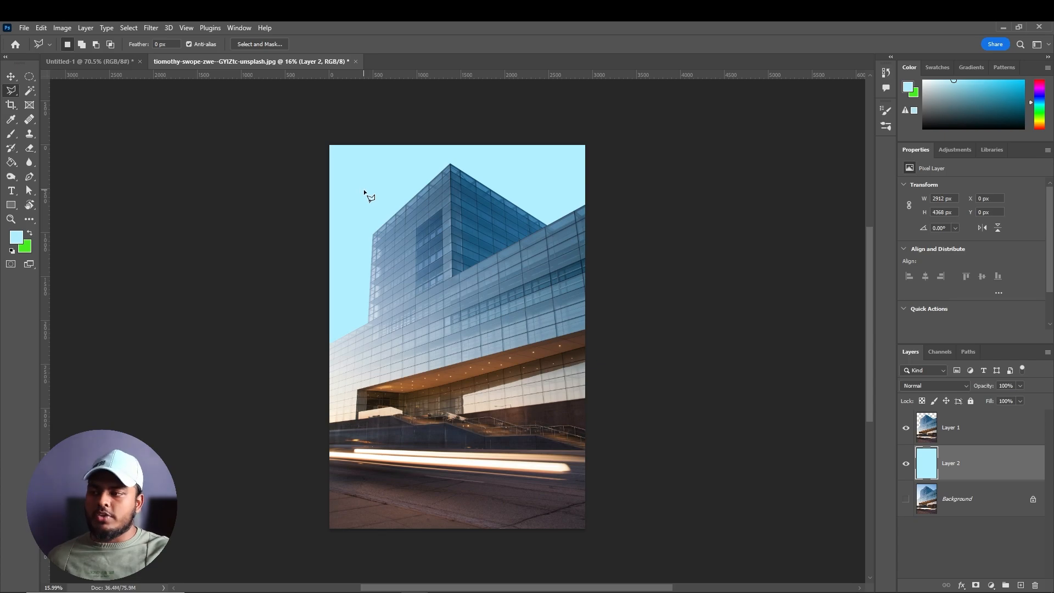
- Remove the light blue fill layer and the building cutout layer, leaving only the visible Background layer
key("Delete")
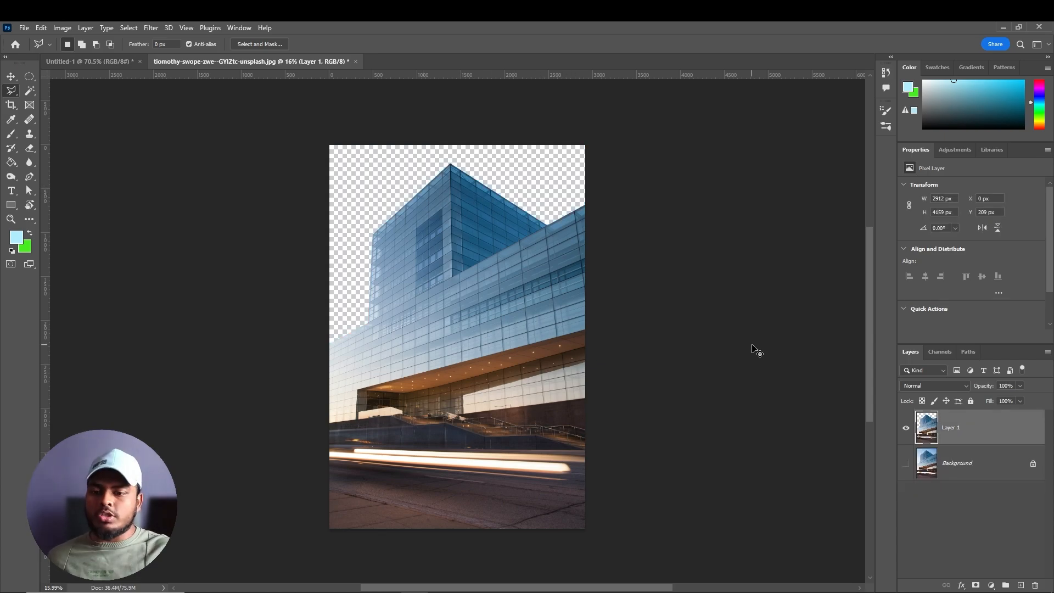
key("ctrl+z")
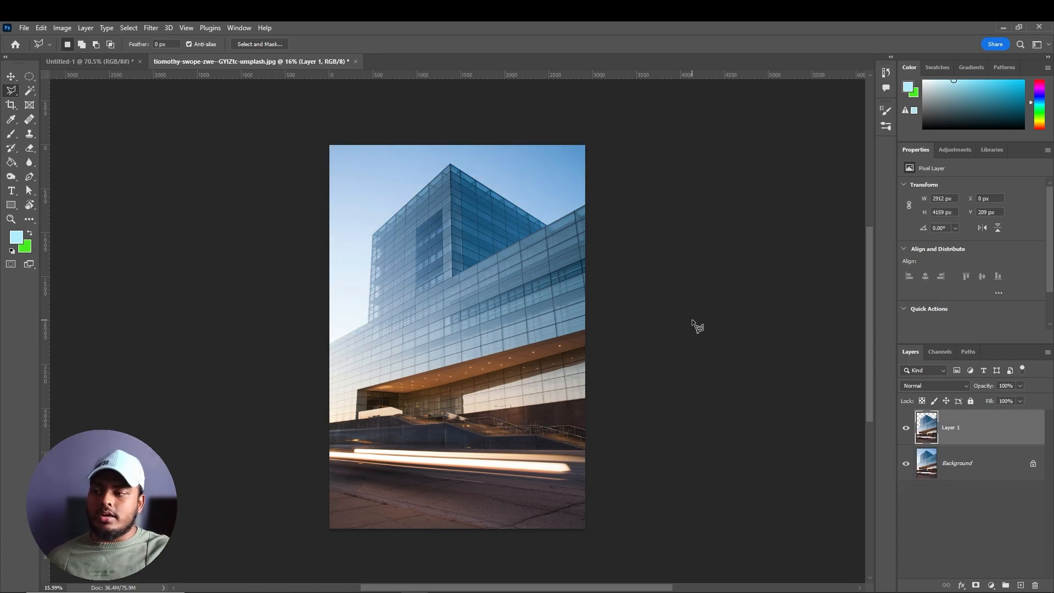
key("Delete")
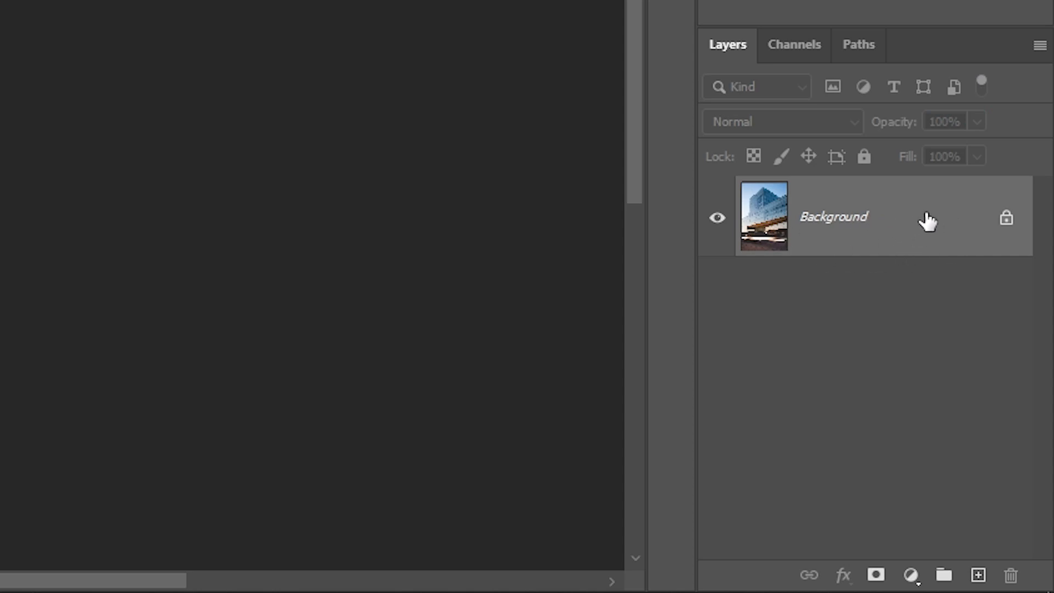
- Duplicate the Background layer and restore the building selection on the copy
left_click_drag(926, 220, 978, 574)
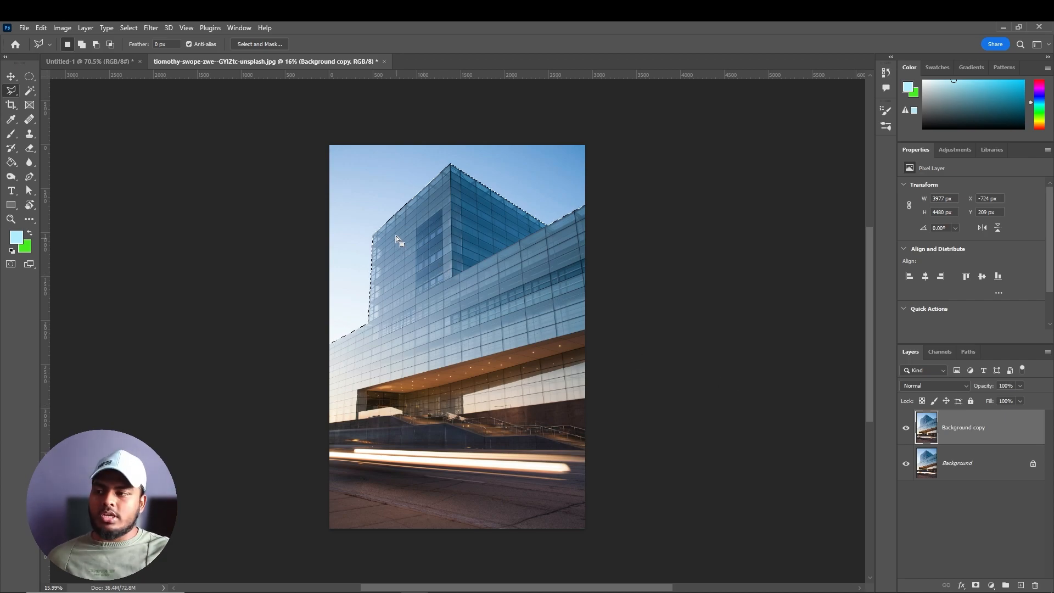
right_click(460, 245)
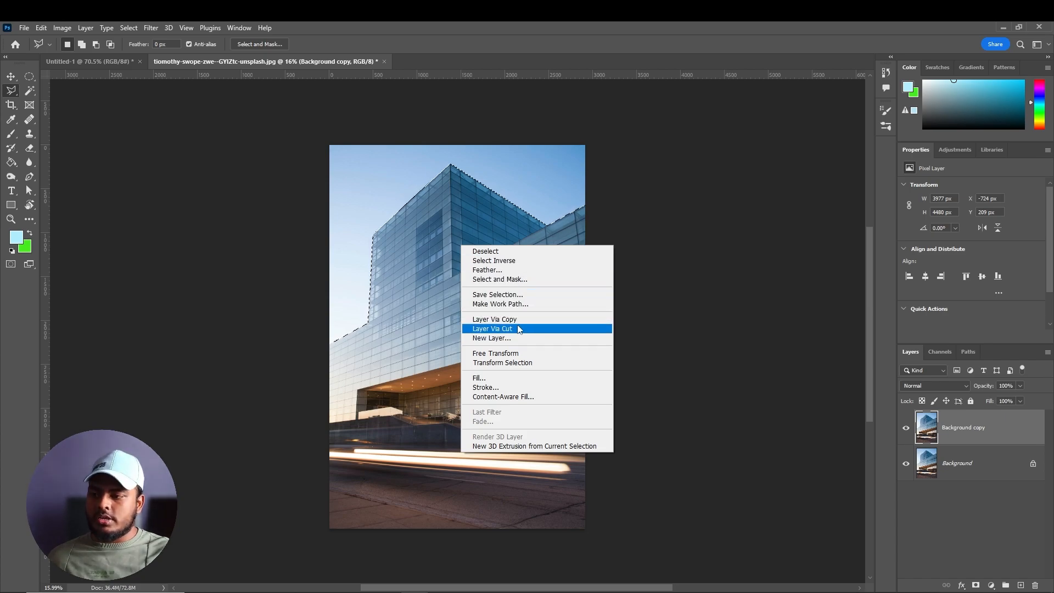
left_click(531, 263)
- Invert the building selection and delete the sky from the Background copy layer, then deselect and hide the Background layer
right_click(437, 224)
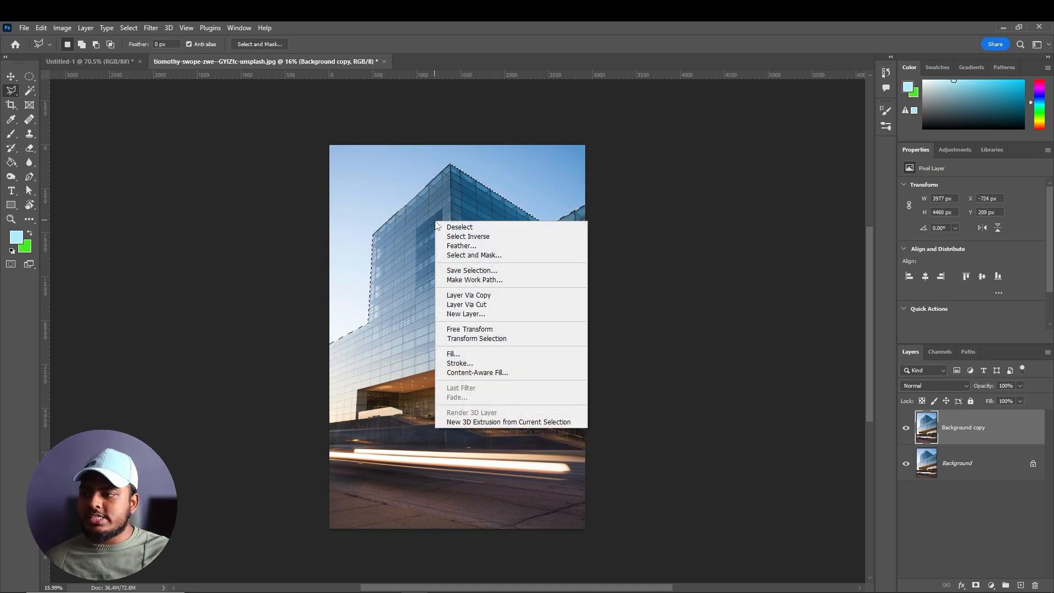
left_click(464, 237)
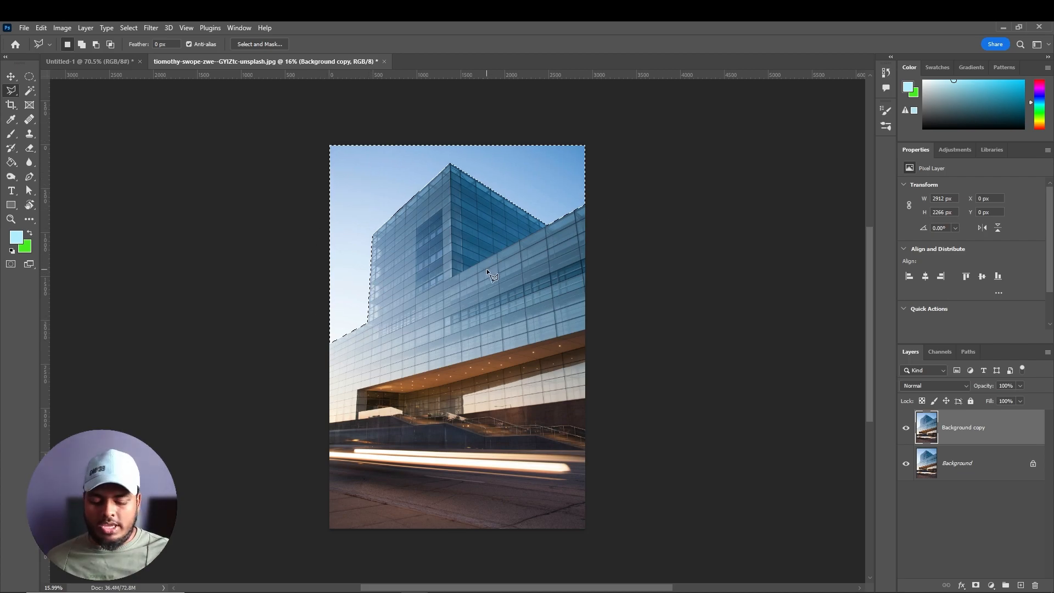
key("Delete")
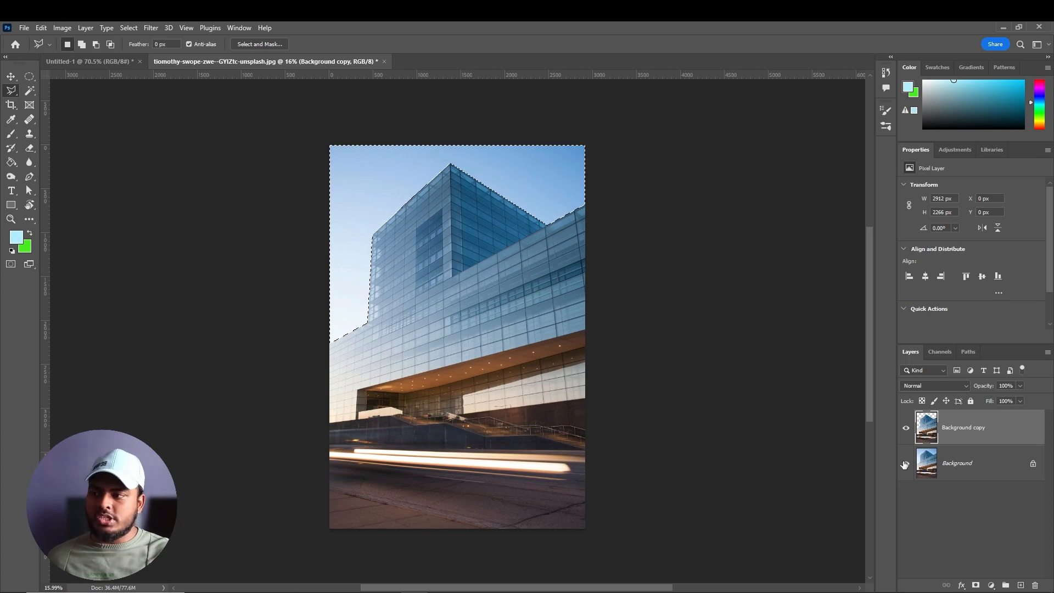
key("ctrl+d")
left_click(905, 465)
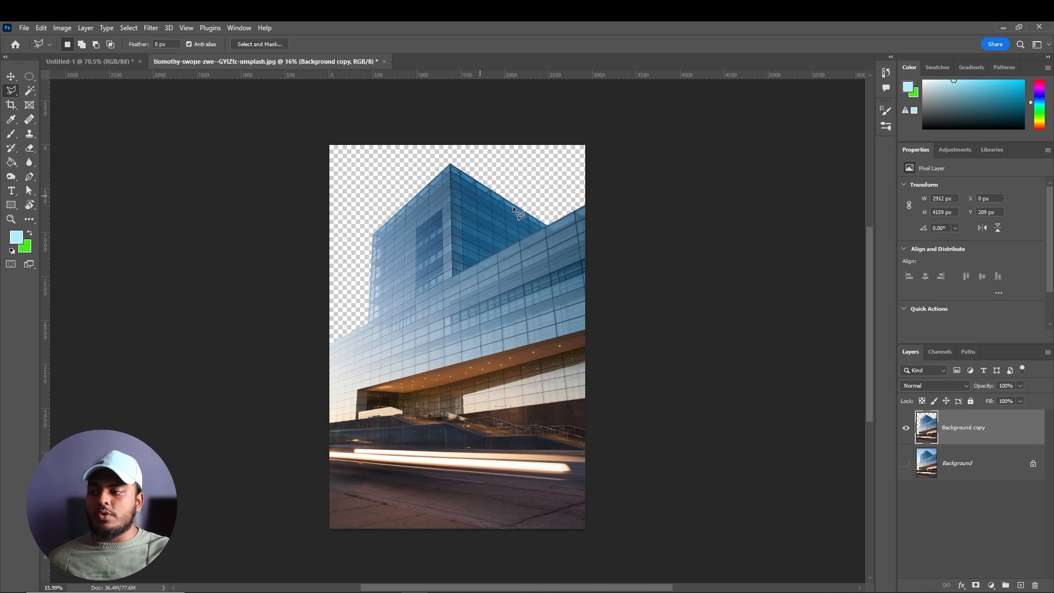
- Undo the sky deletion back to the building selection, invert that selection once more, and undo the inversion
key("ctrl+z")
key("ctrl+z")
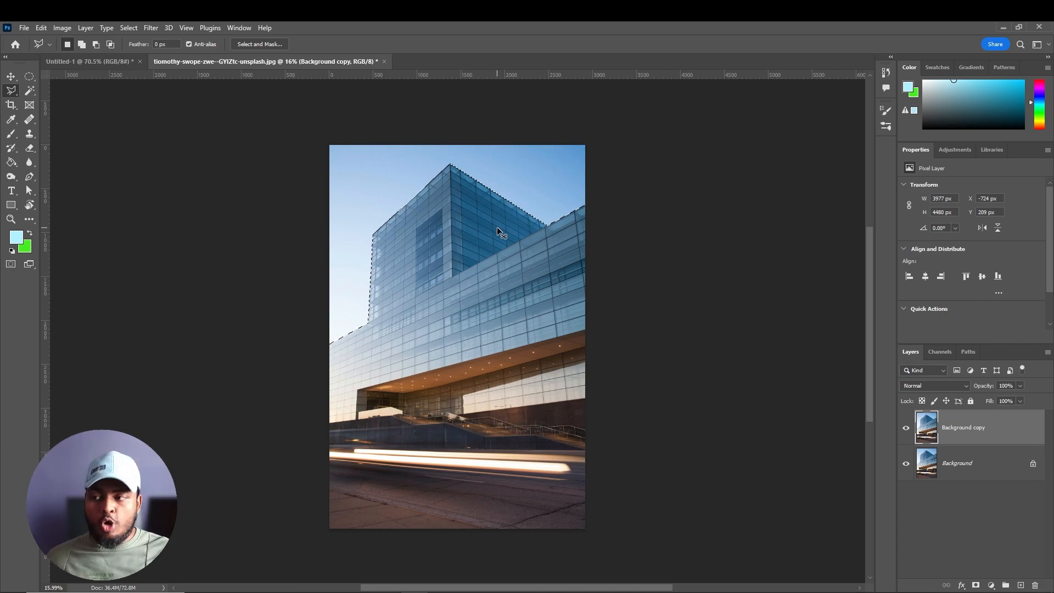
key("ctrl+shift+i")
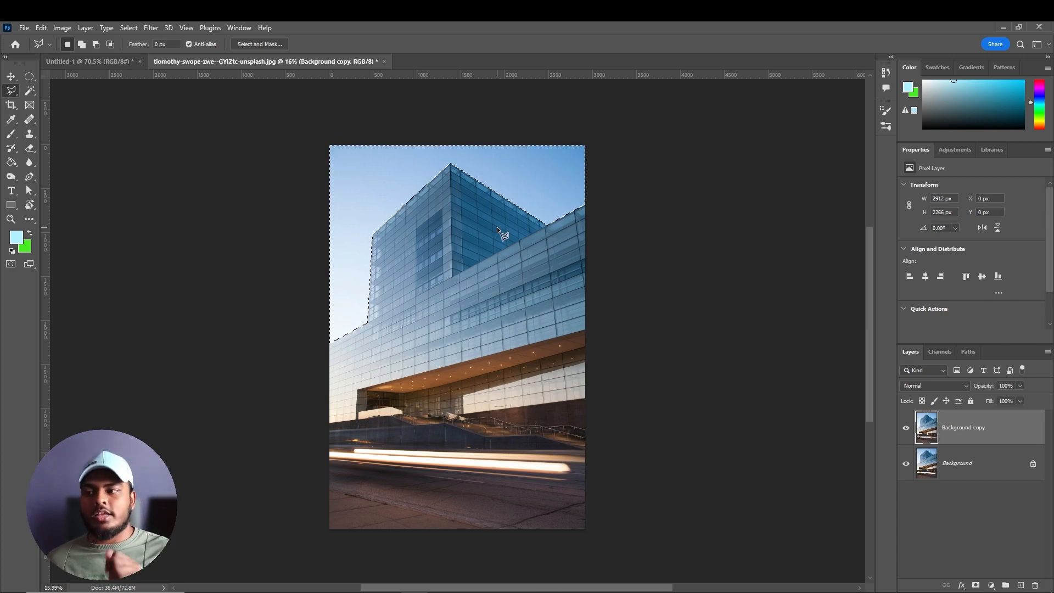
key("ctrl+z")
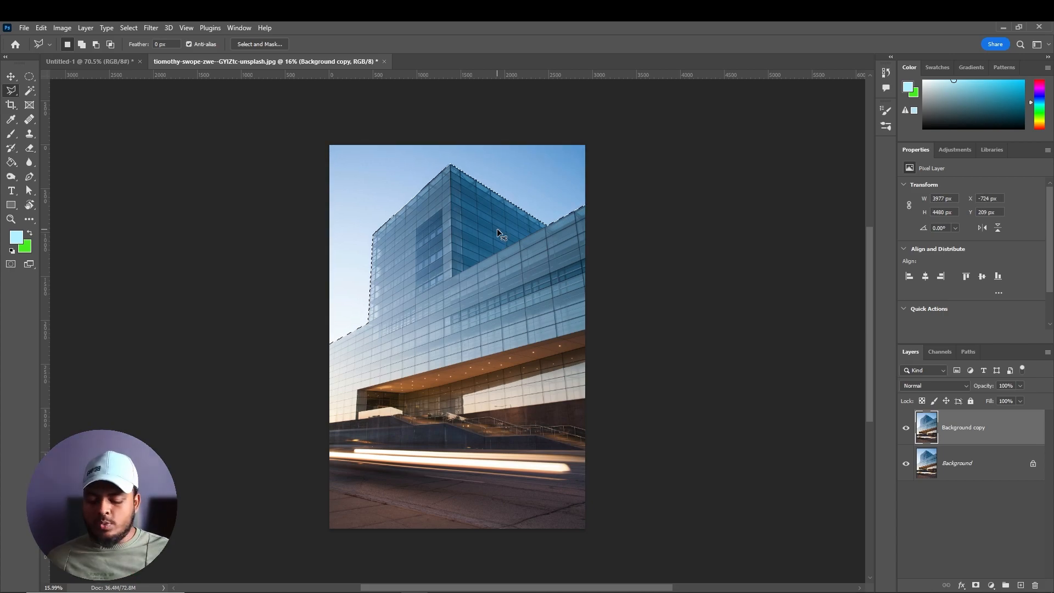
- Invert the building selection to clear the sky from the Background copy layer, with the Background layer hidden, and deselect
key("ctrl+shift+i")
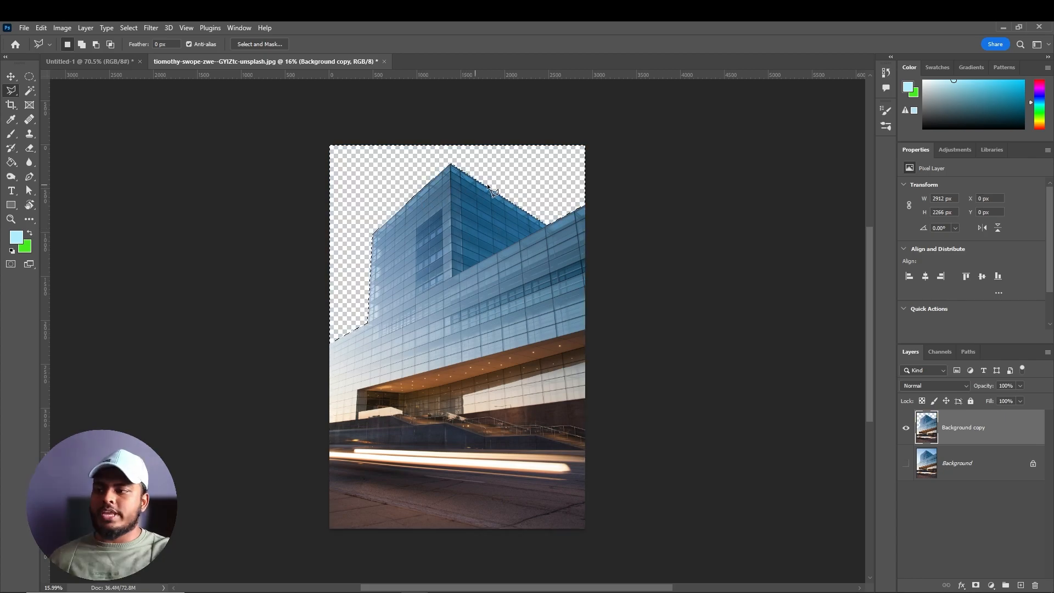
key("ctrl+d")
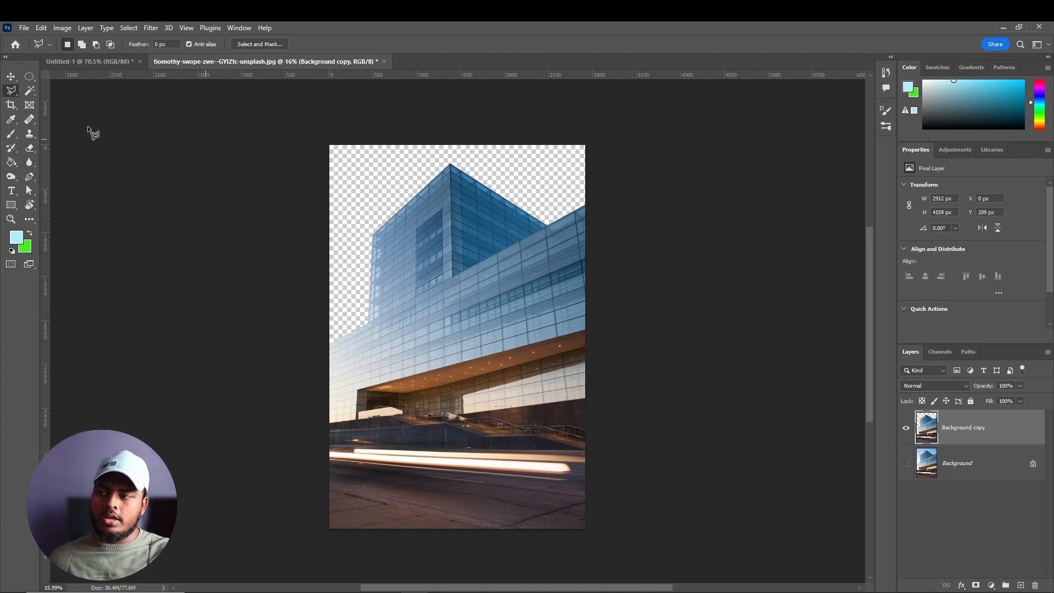
left_click(11, 76)
left_click(641, 238)
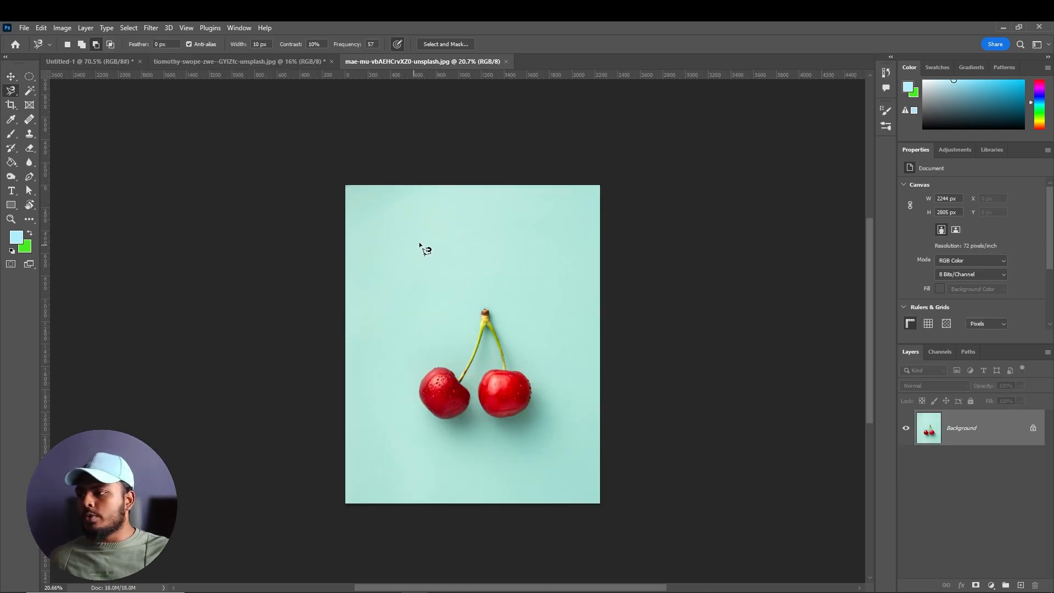
- Activate the Magnetic Lasso Tool for the cherry photo
mouse_move(441, 247)
left_mouse_down()
mouse_move(440, 230)
mouse_move(394, 190)
mouse_move(384, 200)
left_mouse_up()
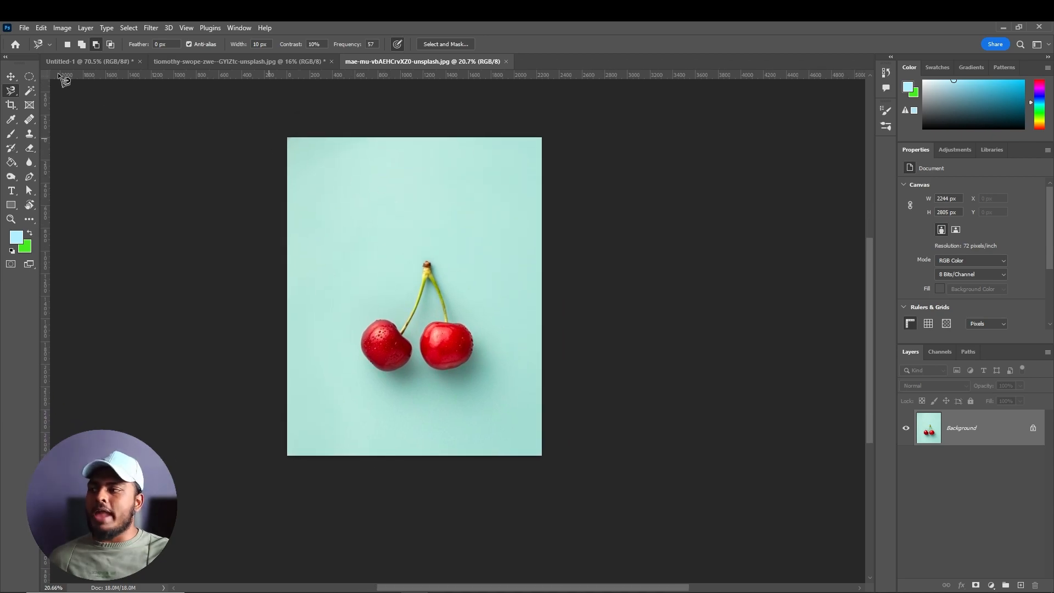
right_click(11, 92)
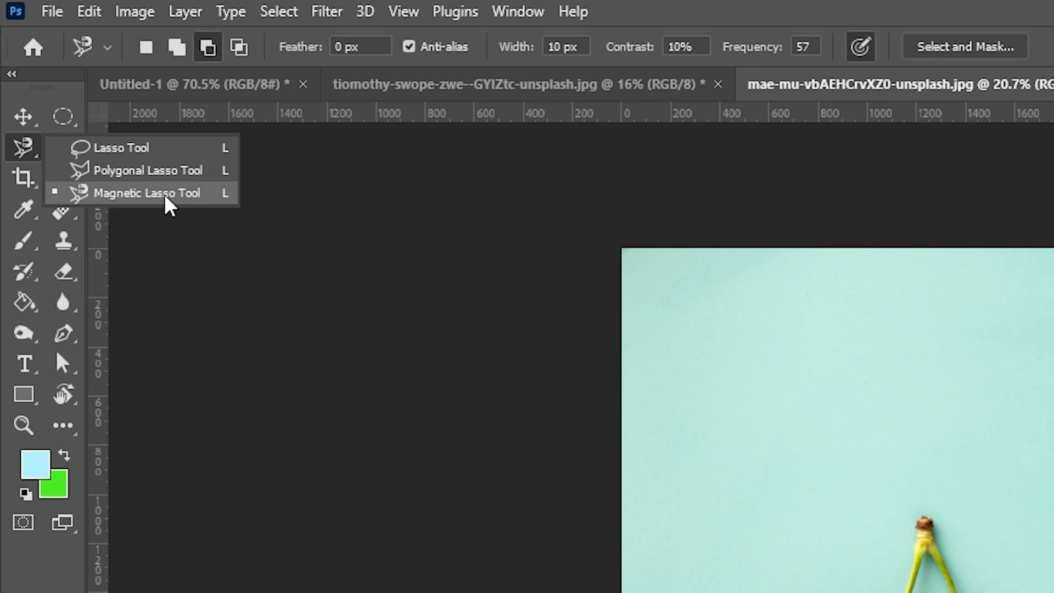
left_click(166, 196)
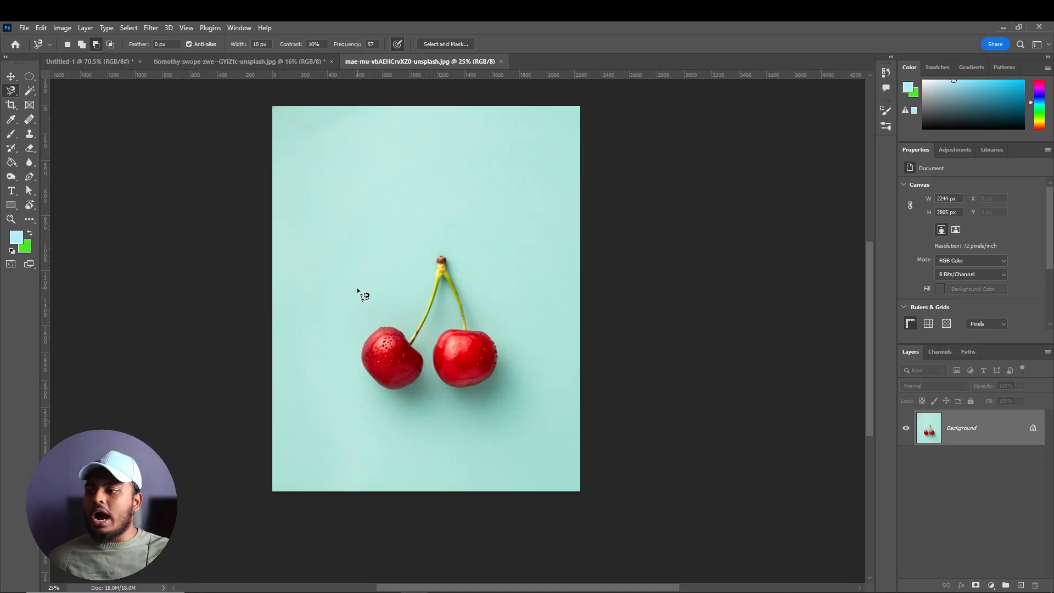
- Set the Magnetic Lasso contrast to 57% and frequency to 100, and try tracing the outer edge of the left cherry's stem
scroll(483, 176, "up", 6)
scroll(472, 171, "down", 3)
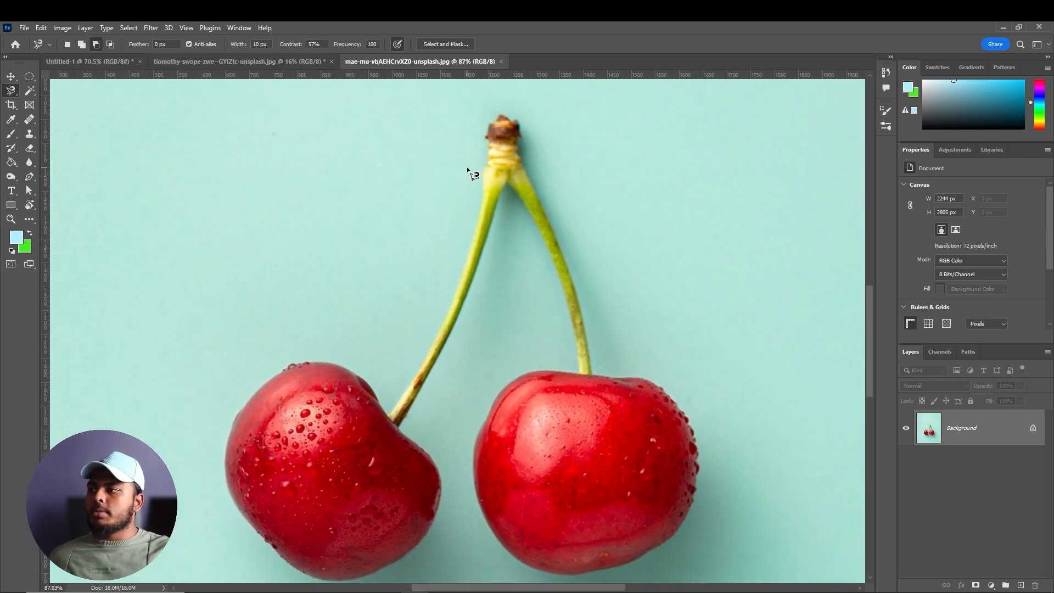
scroll(488, 161, "up", 5)
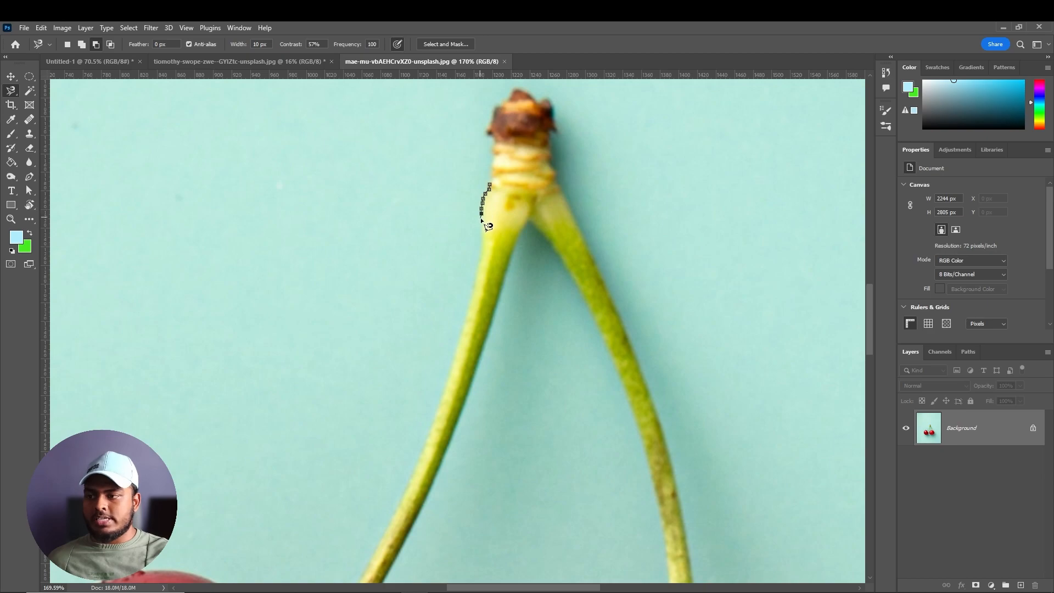
mouse_move(482, 231)
left_mouse_down()
mouse_move(464, 325)
mouse_move(422, 395)
mouse_move(421, 420)
mouse_move(447, 284)
mouse_move(438, 155)
mouse_move(431, 273)
left_mouse_up()
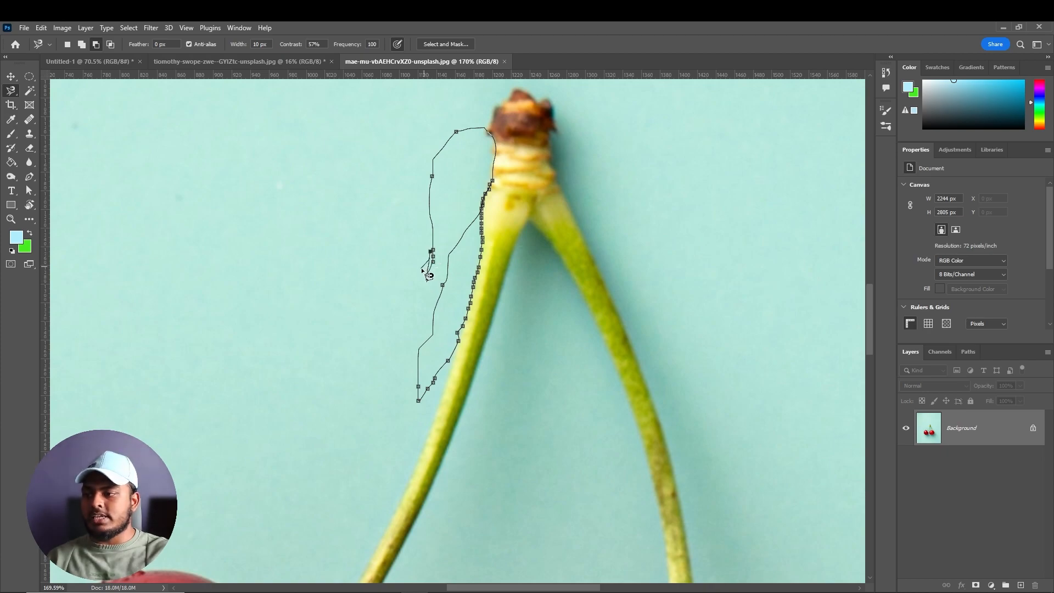
- Remove the stray anchor points from the trial path one by one and cancel the trace
key("BackSpace")
key("BackSpace")
key("BackSpace")
key("BackSpace")
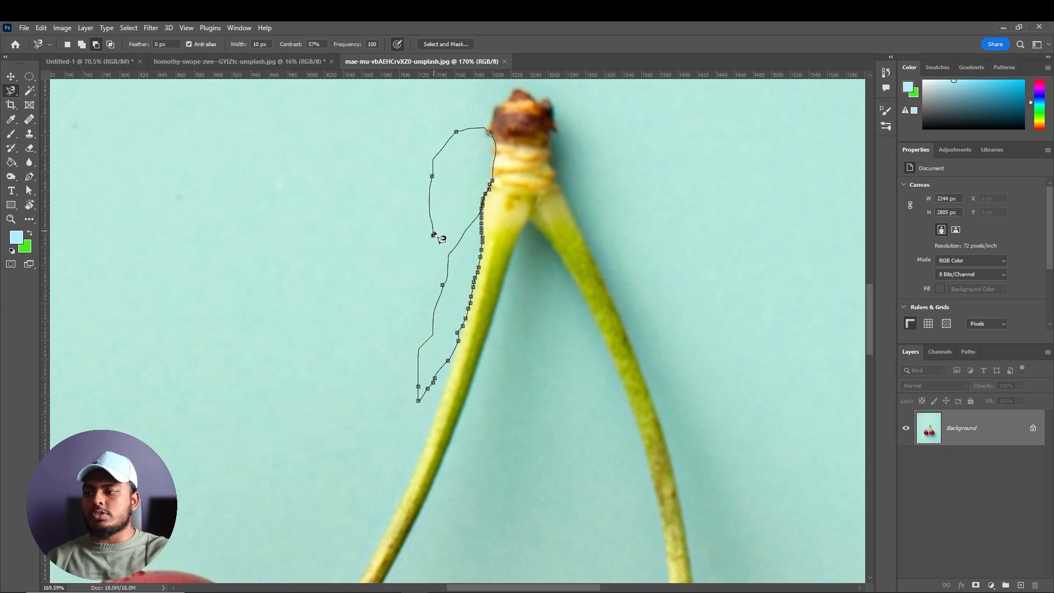
key("BackSpace")
key("BackSpace")
key("BackSpace")
scroll(441, 172, "up", 1)
left_click(462, 175)
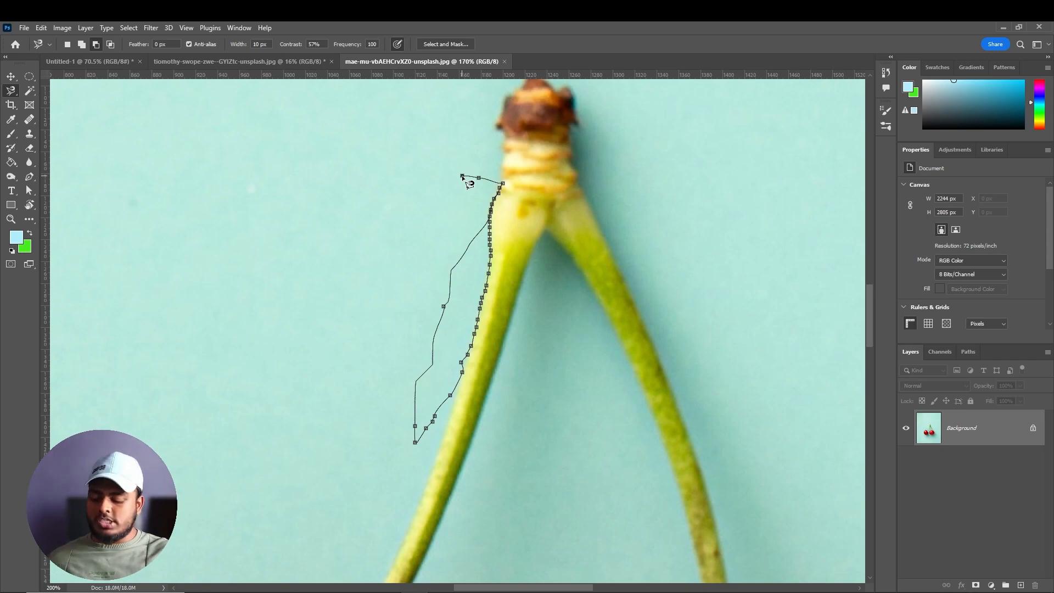
key("Escape")
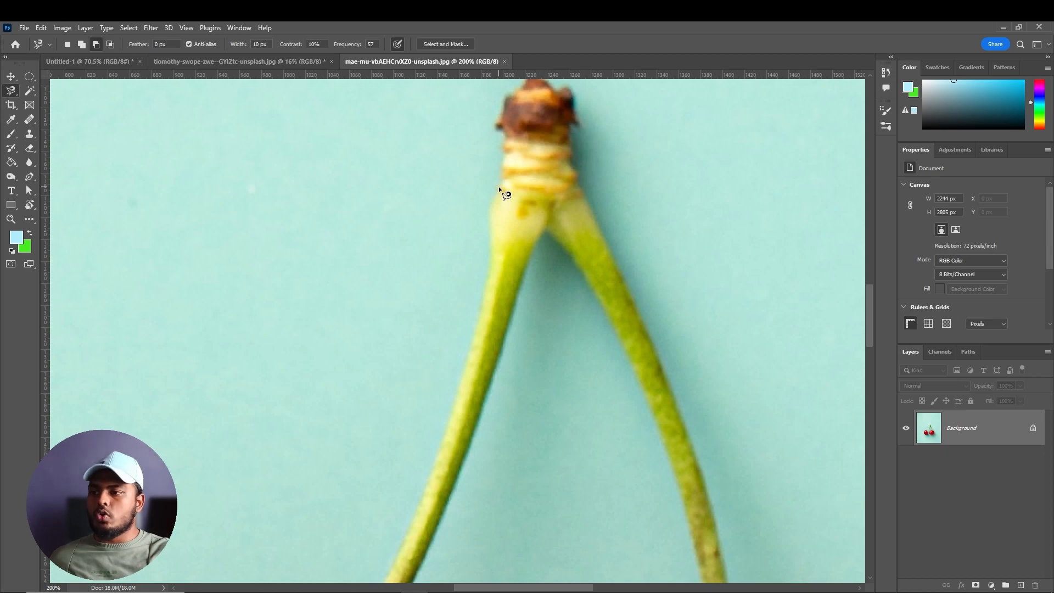
- Trace around the left cherry and its stem with the Magnetic Lasso at 10 px width, 10% contrast and frequency 57, closing the selection
left_click(499, 187)
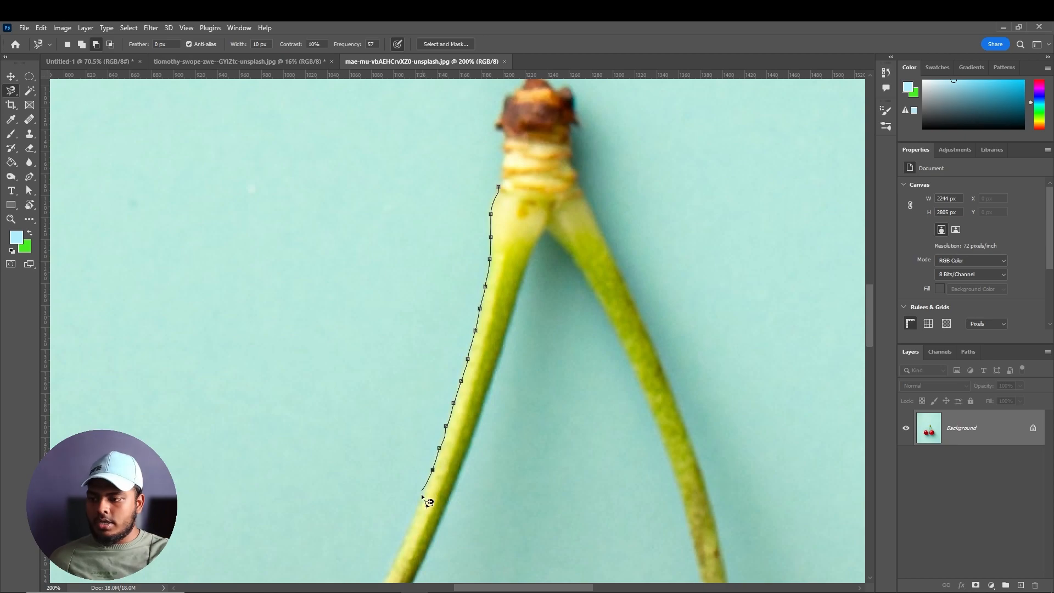
left_click_drag(402, 560, 479, 274)
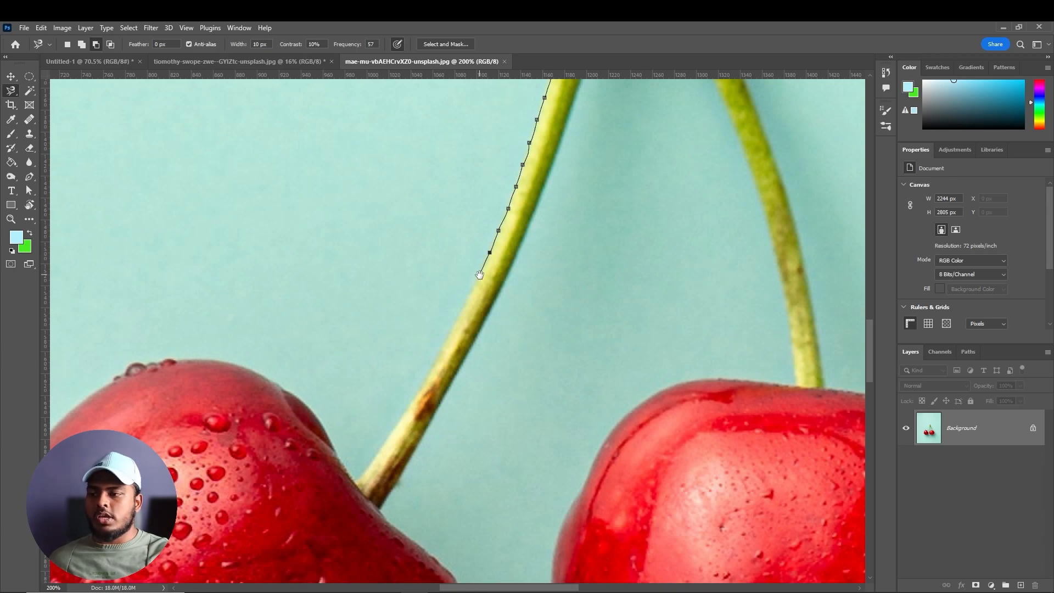
mouse_move(479, 275)
left_mouse_down()
mouse_move(500, 262)
mouse_move(493, 284)
mouse_move(480, 281)
mouse_move(516, 214)
mouse_move(462, 329)
mouse_move(393, 418)
mouse_move(355, 347)
left_mouse_up()
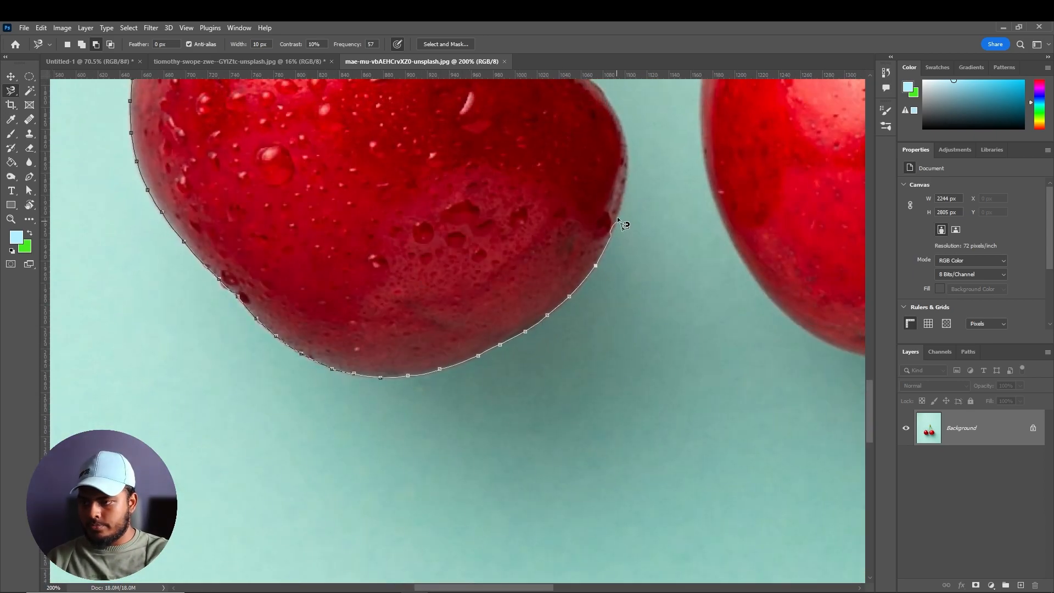
left_click_drag(627, 149, 687, 304)
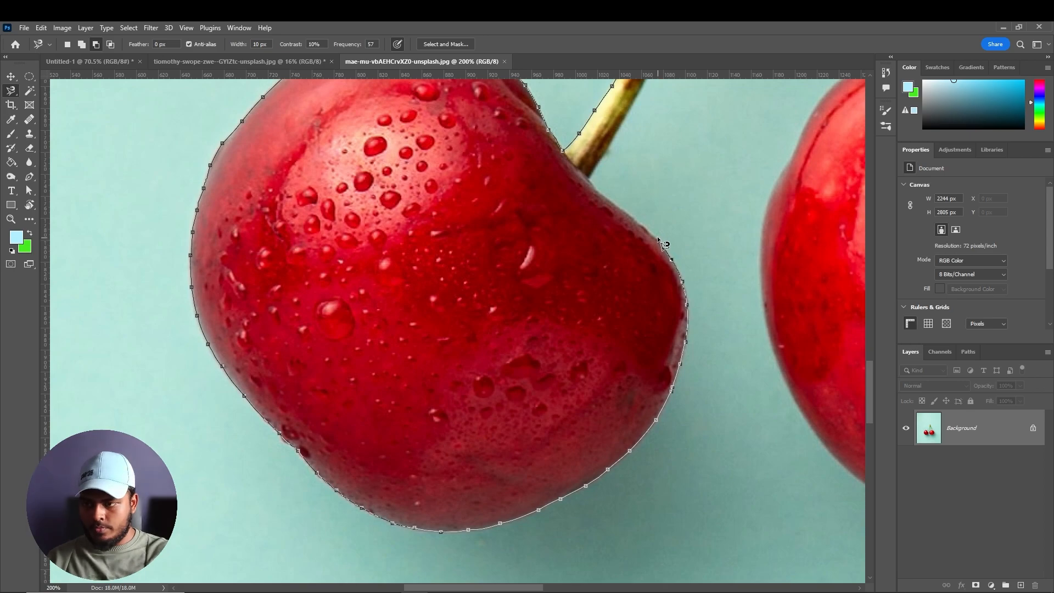
left_click_drag(602, 152, 467, 340)
left_click_drag(548, 203, 457, 442)
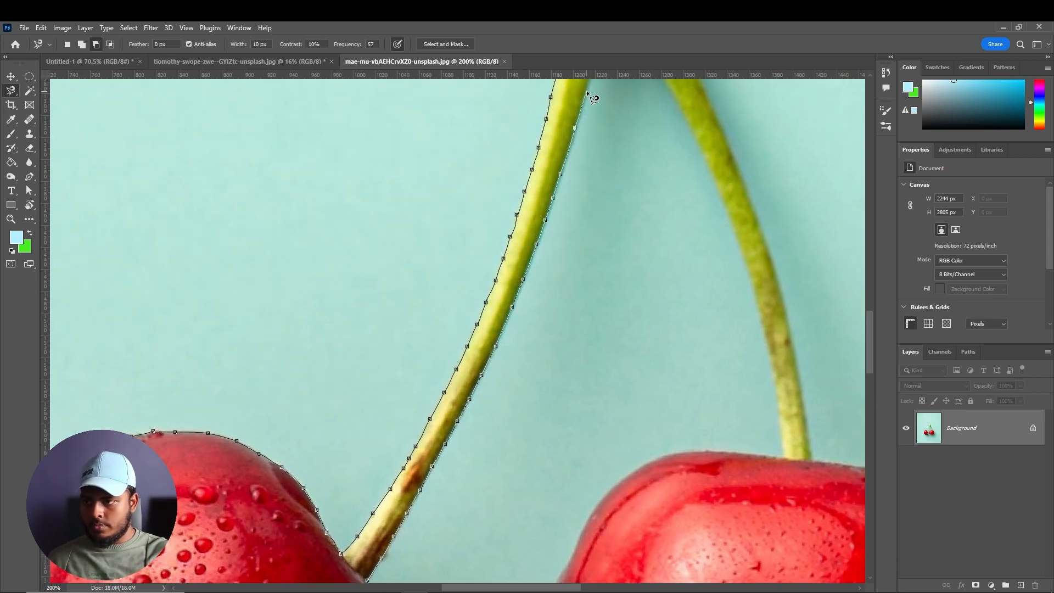
left_click_drag(586, 90, 545, 230)
left_click(525, 140)
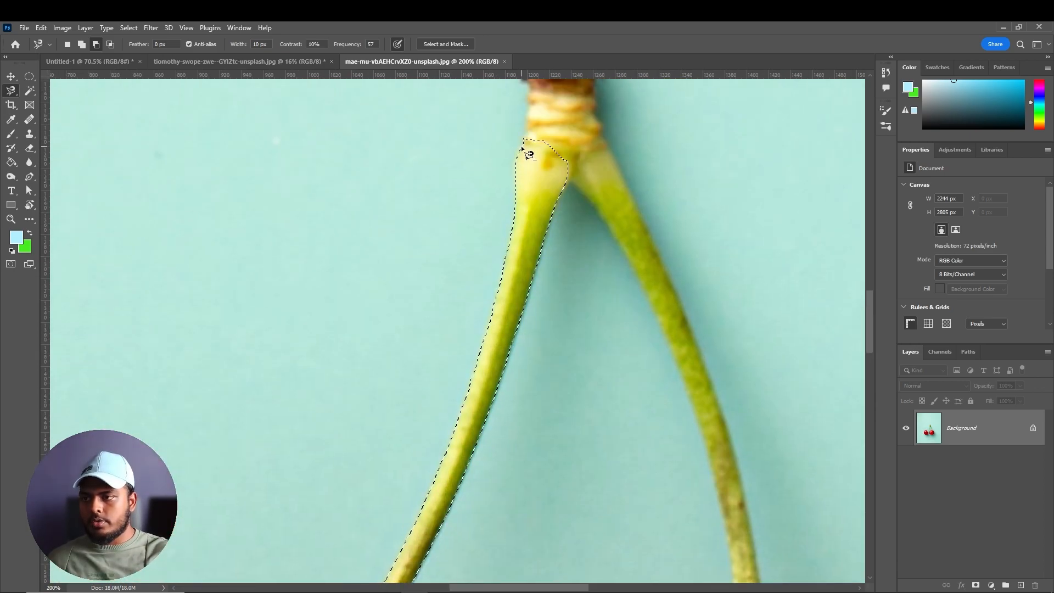
- Copy the selected left cherry and stem to a new layer and hide the Background layer to isolate the cutout
scroll(530, 180, "down", 6)
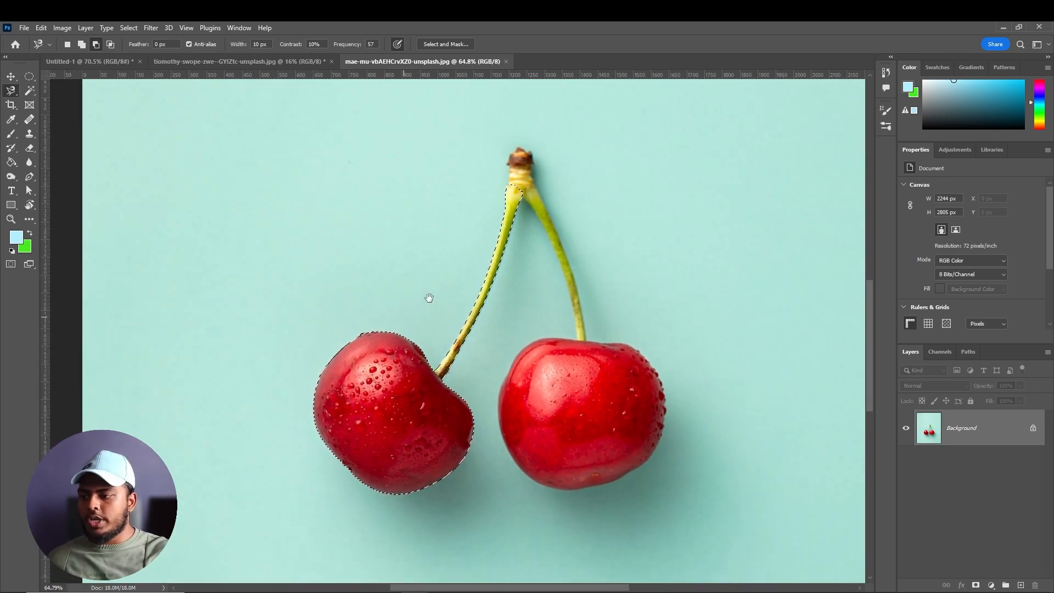
scroll(524, 221, "up", 3)
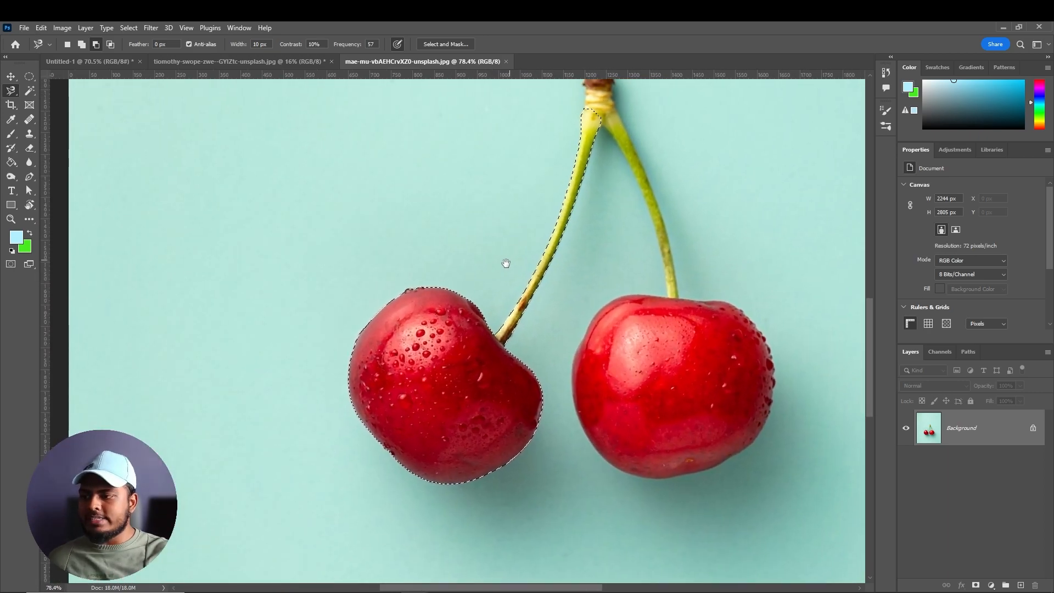
key("alt+shift")
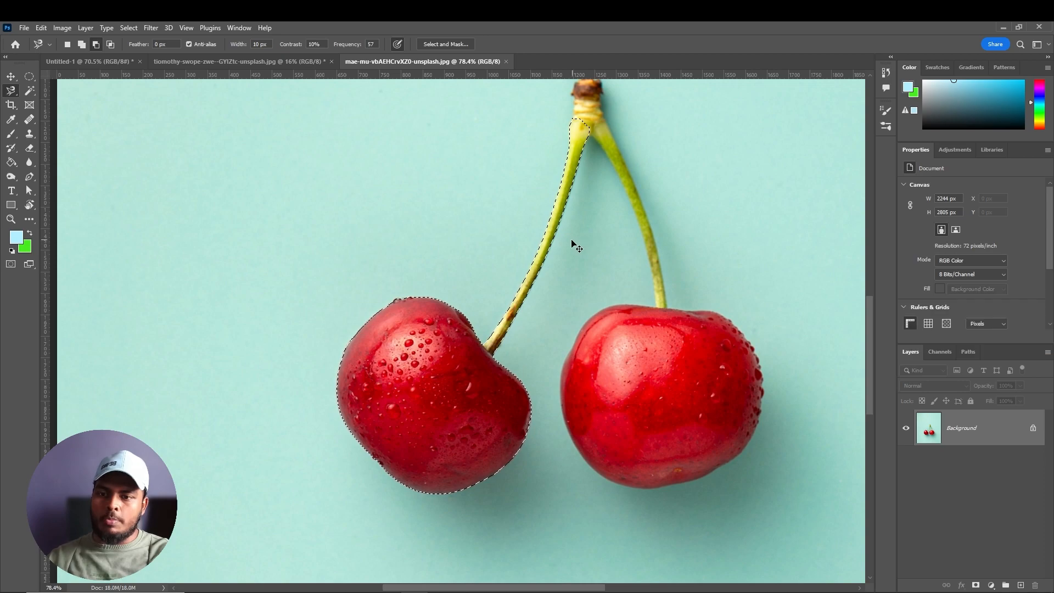
key("ctrl+j")
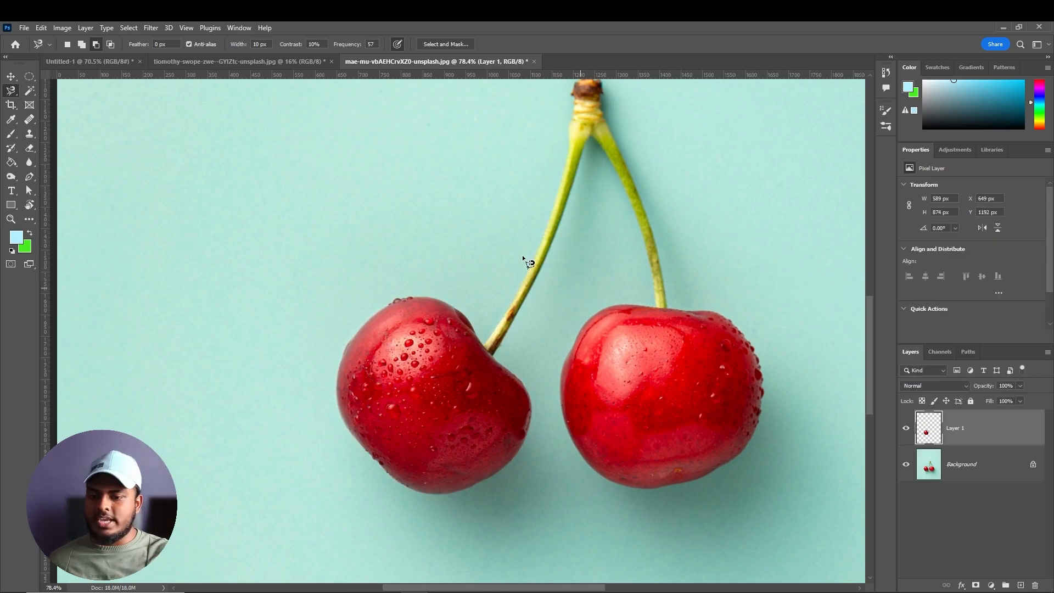
left_click(6, 81)
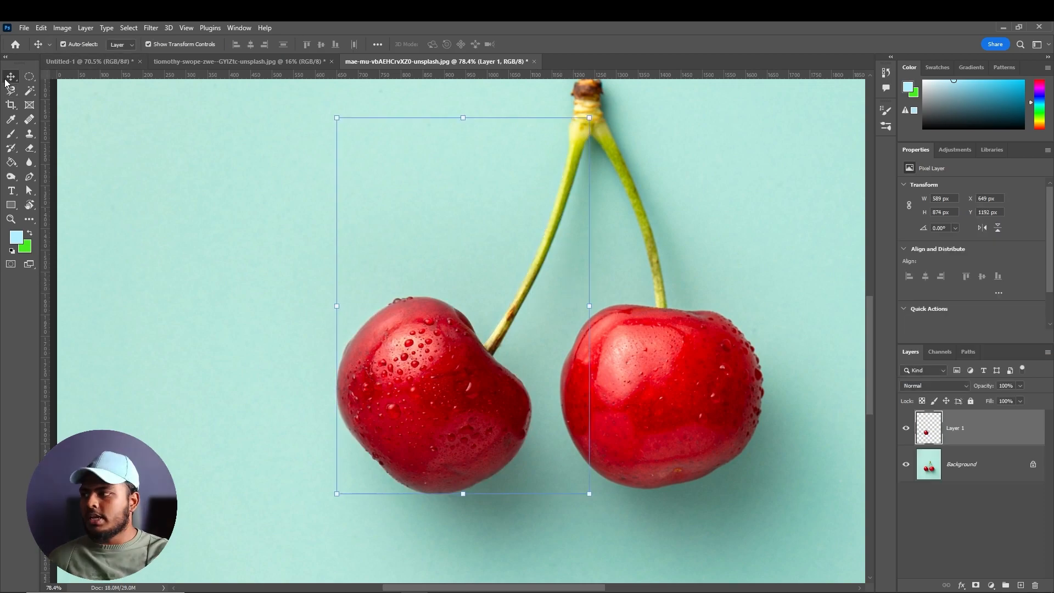
left_click(906, 464)
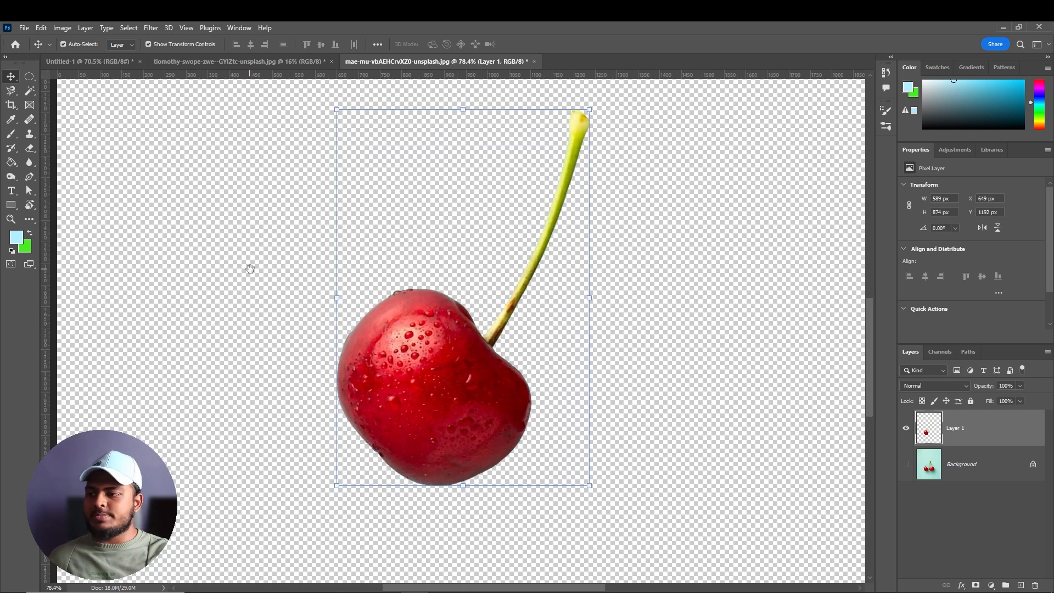
left_click_drag(249, 269, 308, 301)
left_click(344, 278)
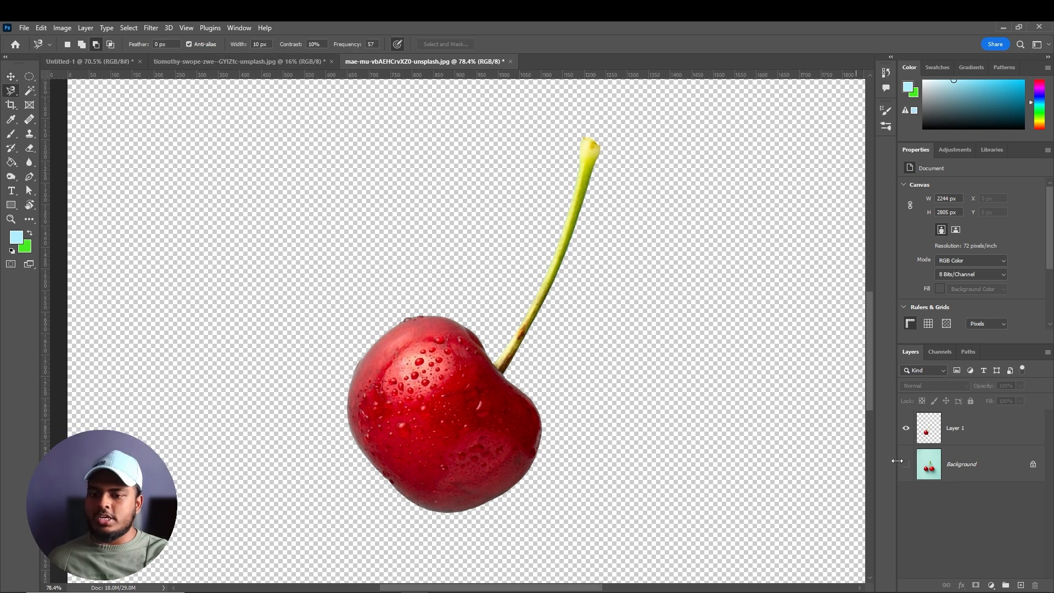
- Show the Background layer in place of the cherry cutout and set the Magnetic Lasso width to 39 px
left_click(906, 464)
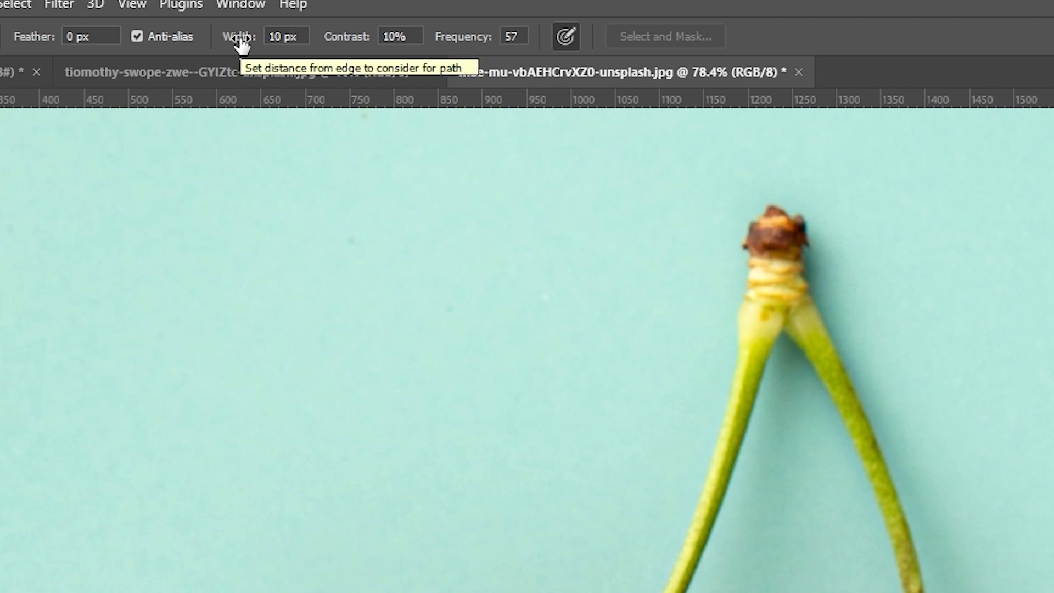
left_click_drag(239, 41, 271, 43)
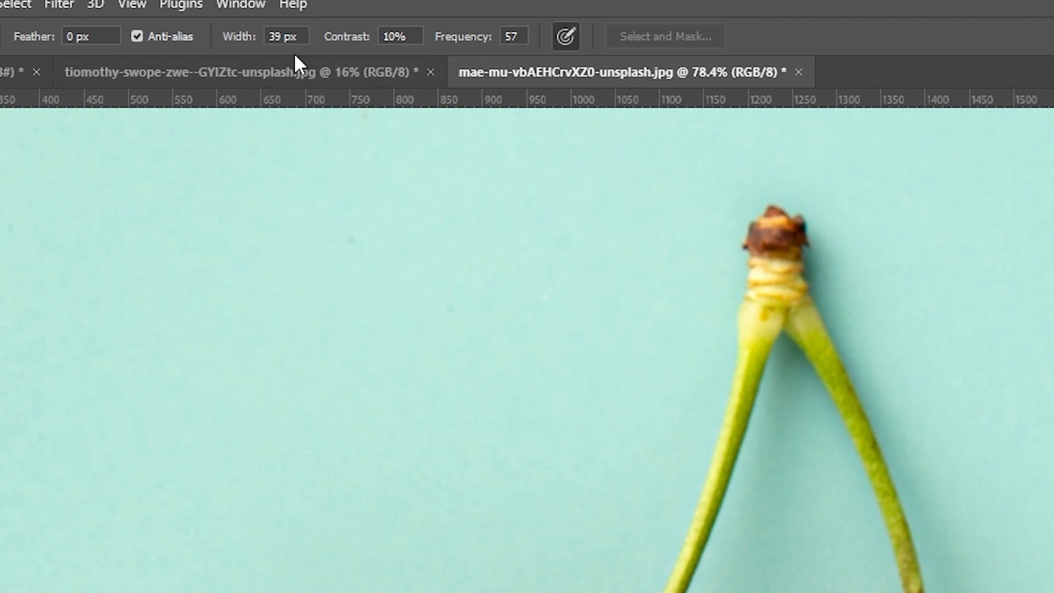
- Try tracing the outer edge of the right cherry's stem and the top of the cherry with the 39 px width, then cancel the path
key("alt")
scroll(823, 329, "up", 3)
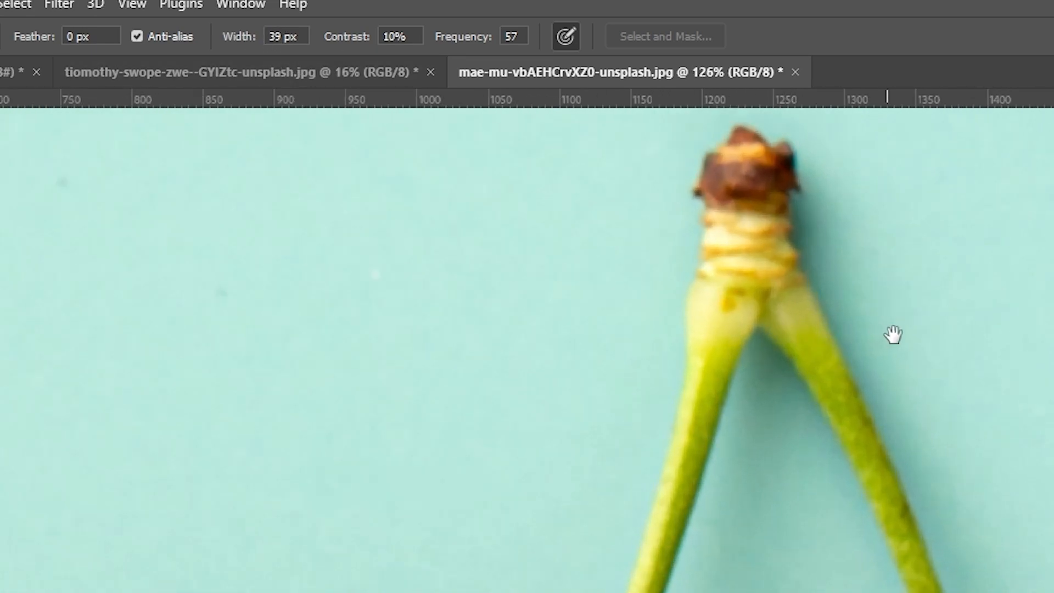
left_click_drag(893, 334, 550, 203)
scroll(535, 222, "up", 4)
left_click_drag(560, 375, 567, 587)
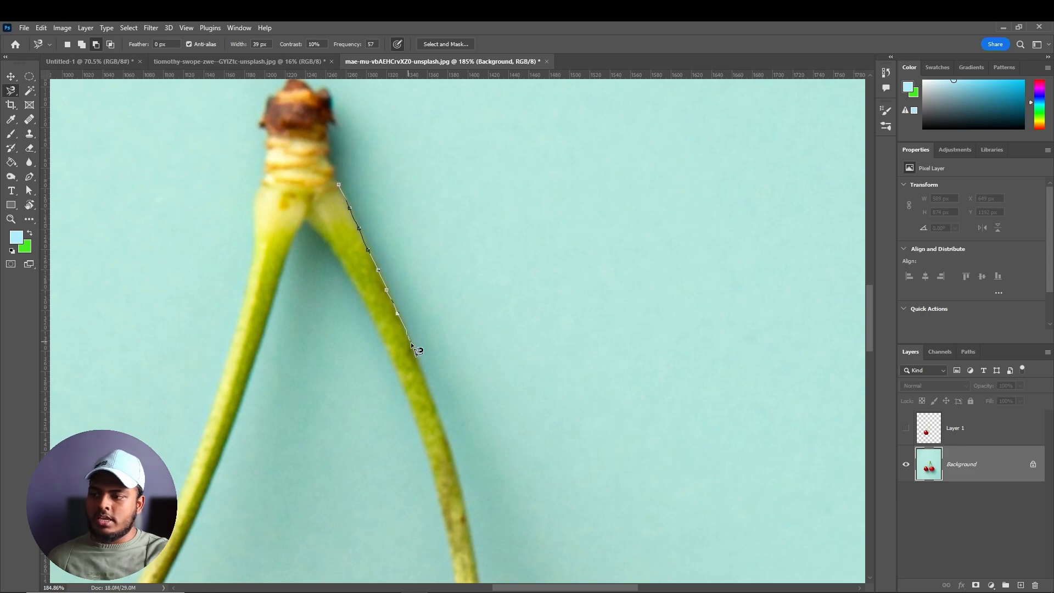
mouse_move(423, 369)
left_mouse_down()
mouse_move(332, 266)
mouse_move(319, 314)
mouse_move(297, 334)
left_mouse_up()
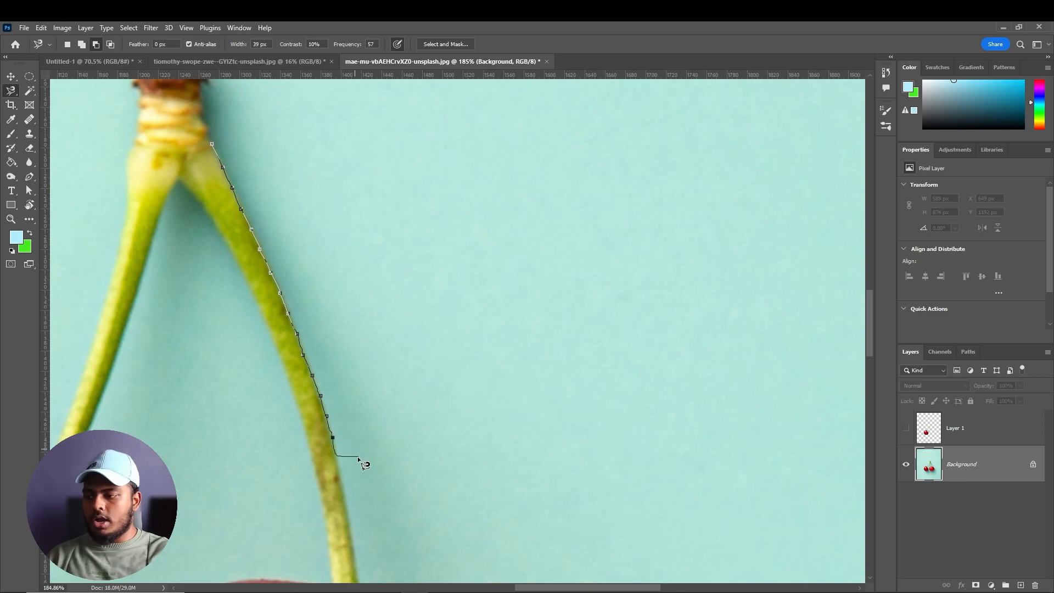
left_click_drag(362, 494, 344, 352)
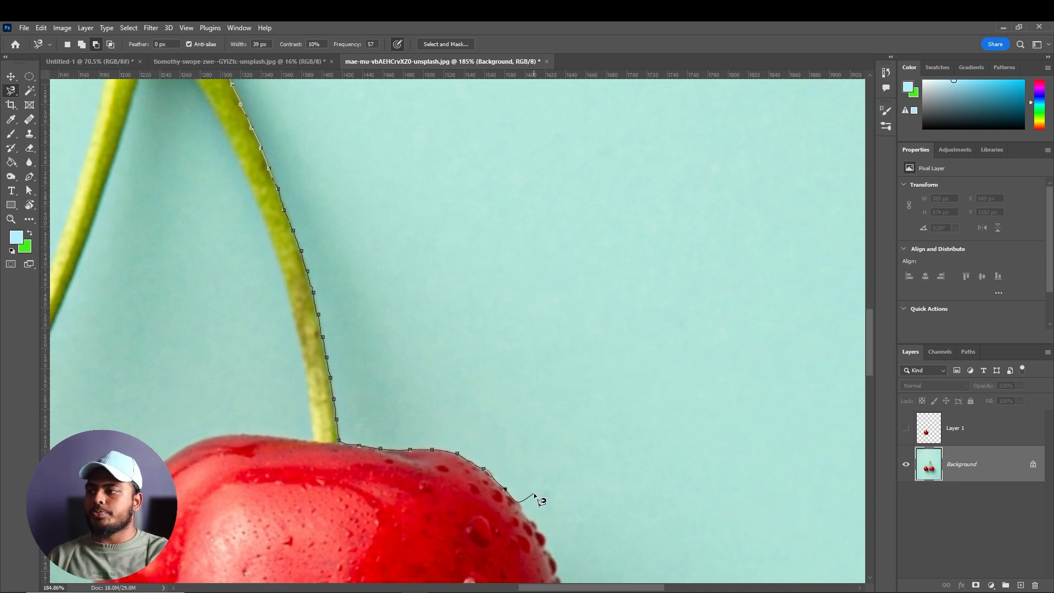
key("Escape")
- Trace around the right cherry and its stem with the Magnetic Lasso at 39 px width and 76% contrast, closing the selection
scroll(380, 311, "up", 10)
scroll(380, 311, "left", 3)
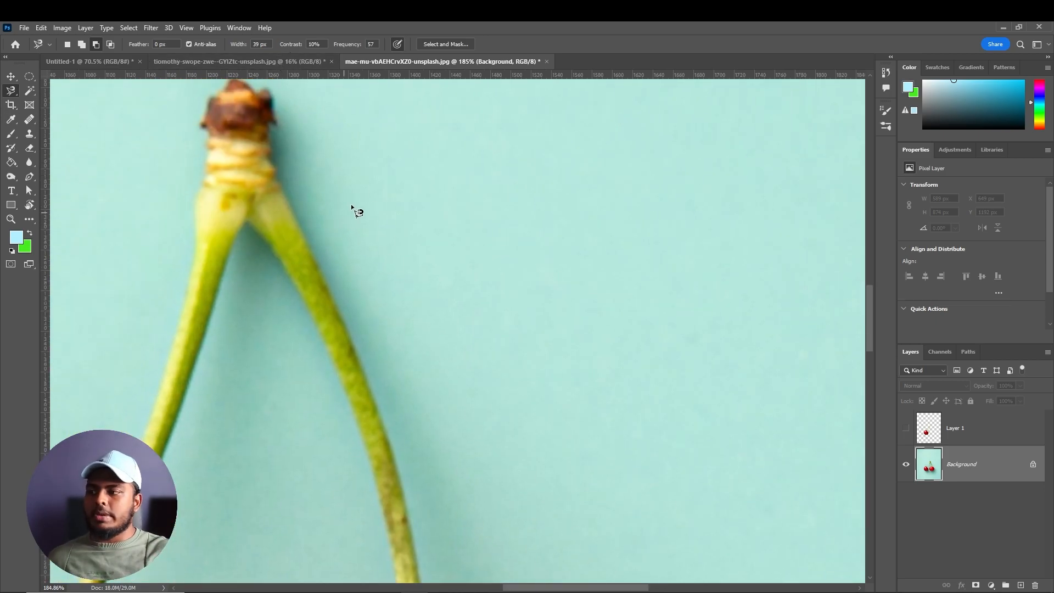
left_click_drag(288, 48, 324, 50)
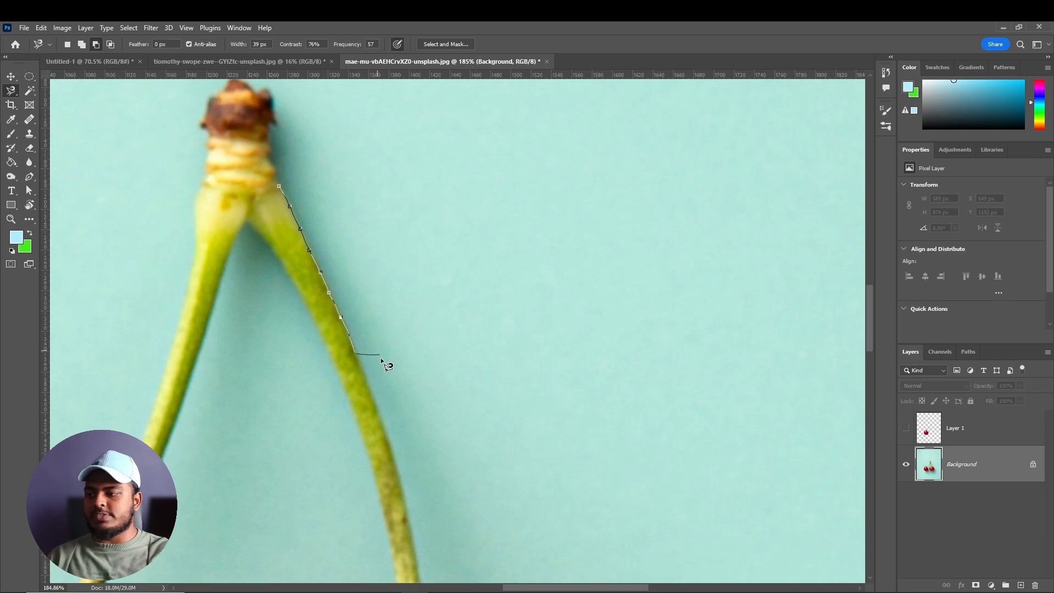
left_click_drag(381, 357, 302, 236)
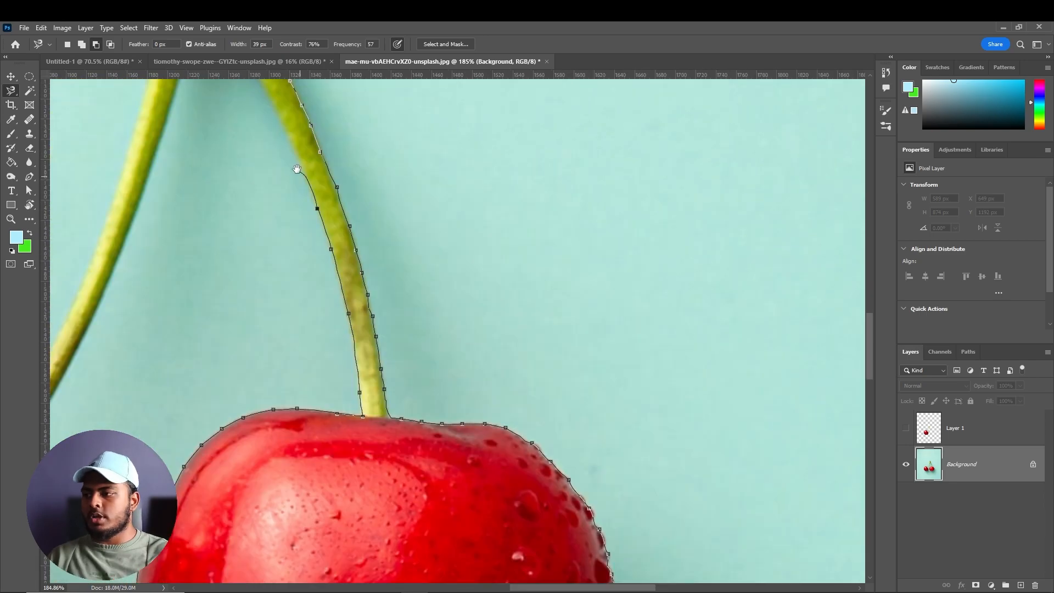
left_click_drag(294, 170, 382, 385)
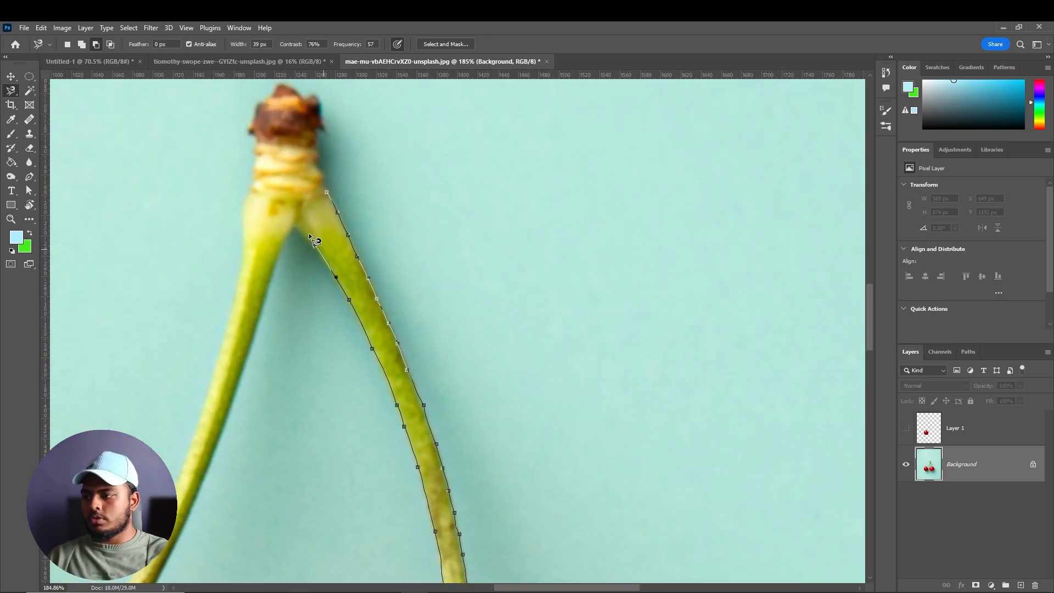
left_click(327, 191)
scroll(377, 247, "down", 3)
scroll(377, 249, "down", 5)
left_click_drag(453, 272, 503, 254)
scroll(469, 198, "down", 2)
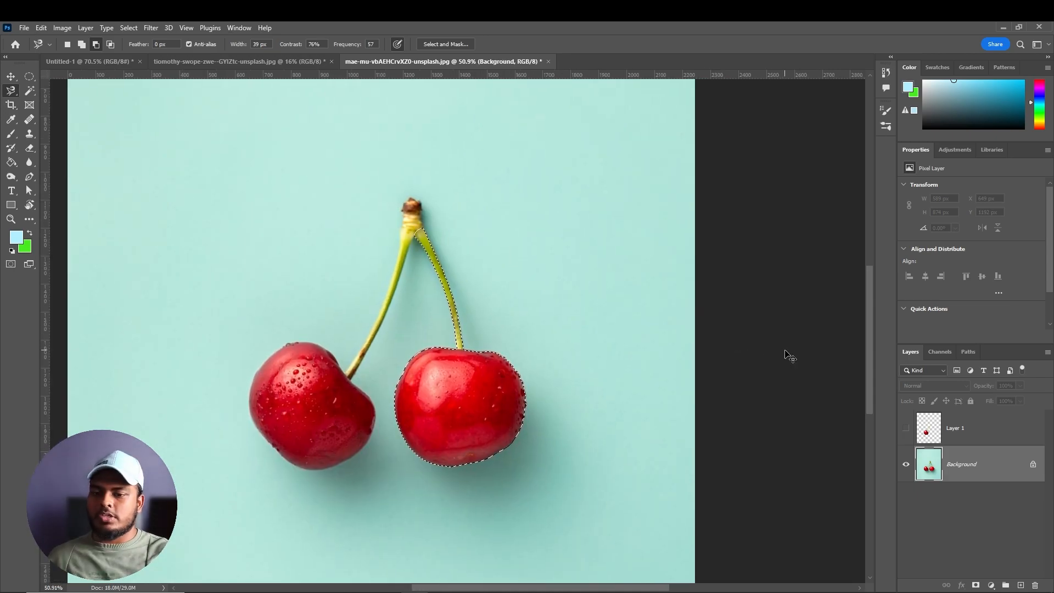
- Copy the selected right cherry to a new layer, hide the Background layer and show Layer 1 so both cherry cutouts are displayed
key("ctrl+j")
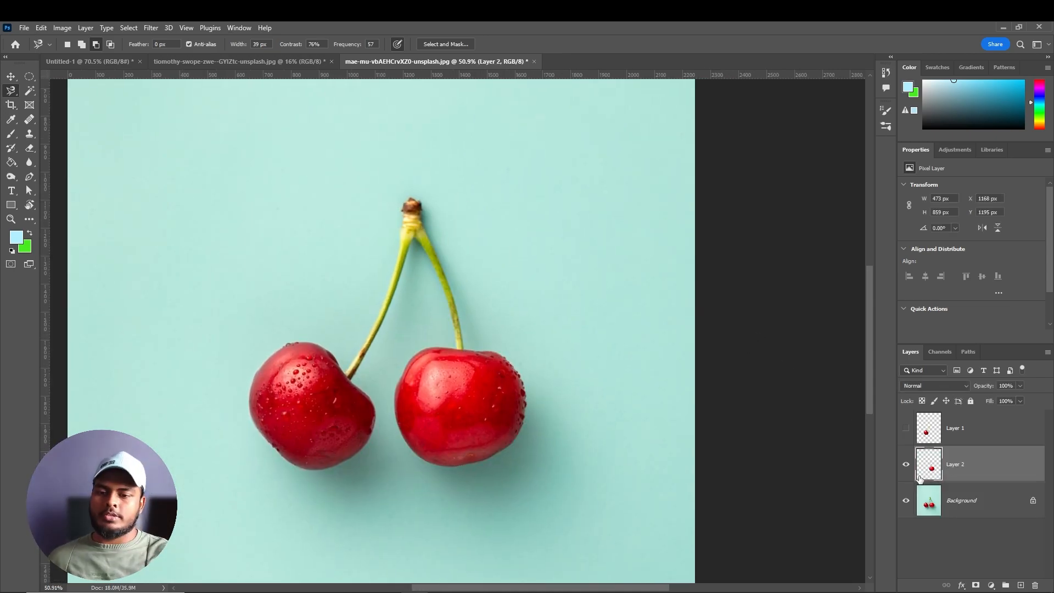
left_click(906, 501)
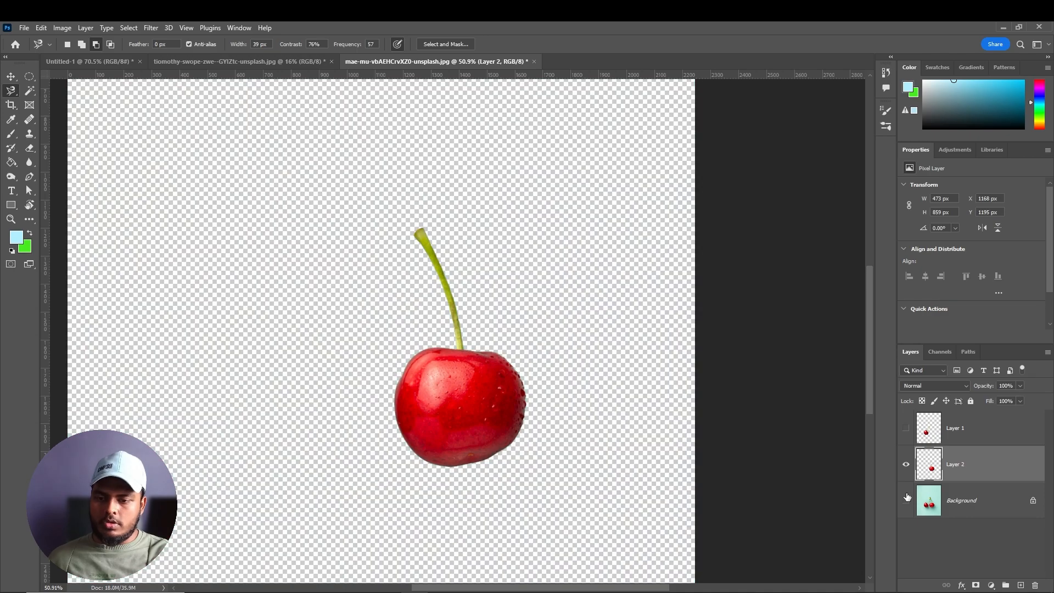
left_click(906, 428)
left_click(11, 76)
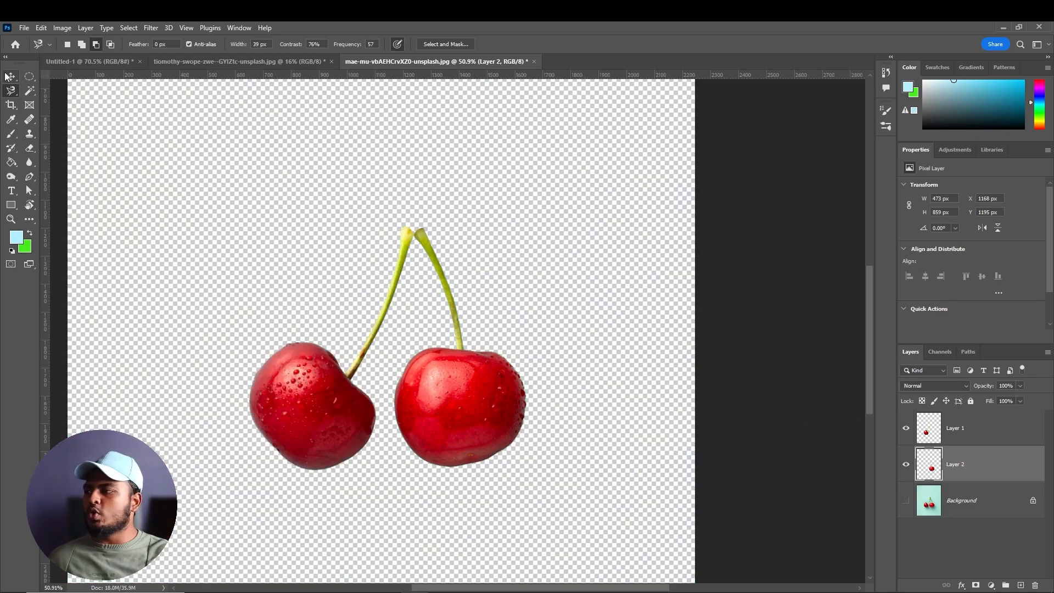
left_click(332, 219)
left_click_drag(228, 218, 304, 211)
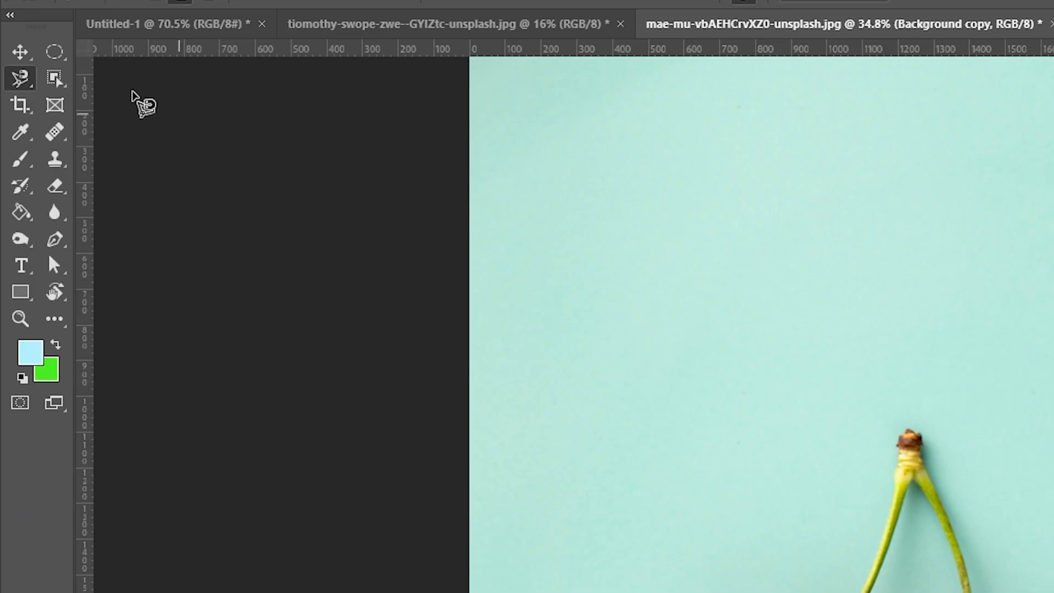
- Select both cherries on the Background copy layer with the Object Selection tool, adding the left cherry to the right one's selection
left_click(55, 77)
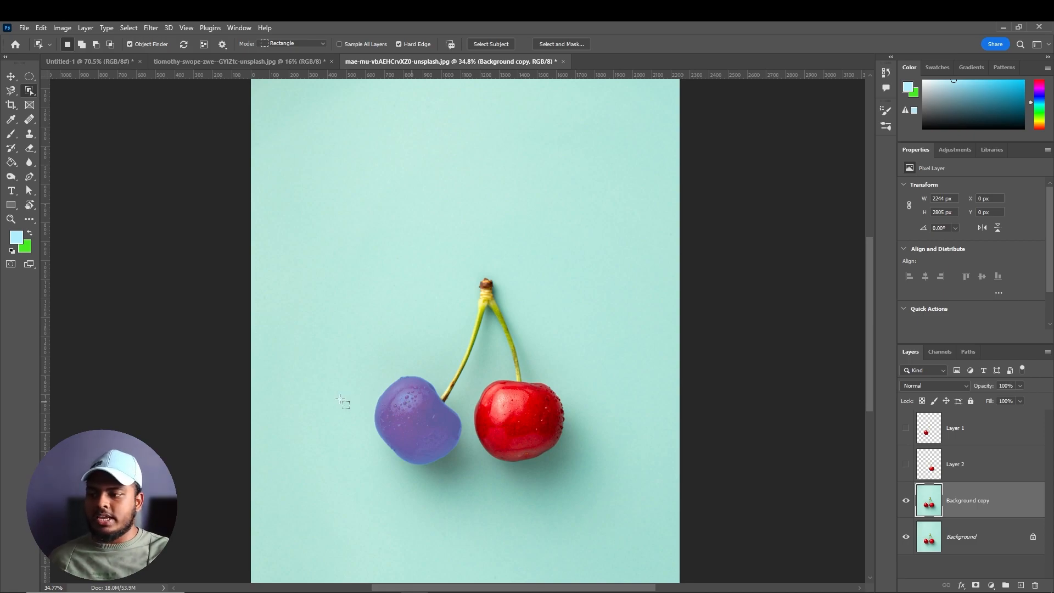
left_click(412, 401)
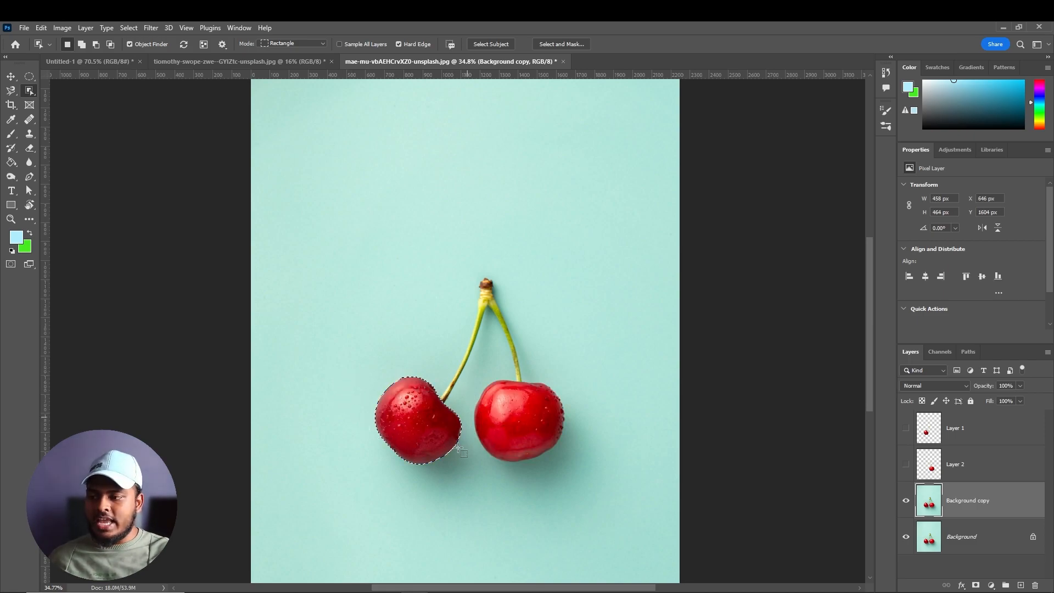
left_click(516, 426)
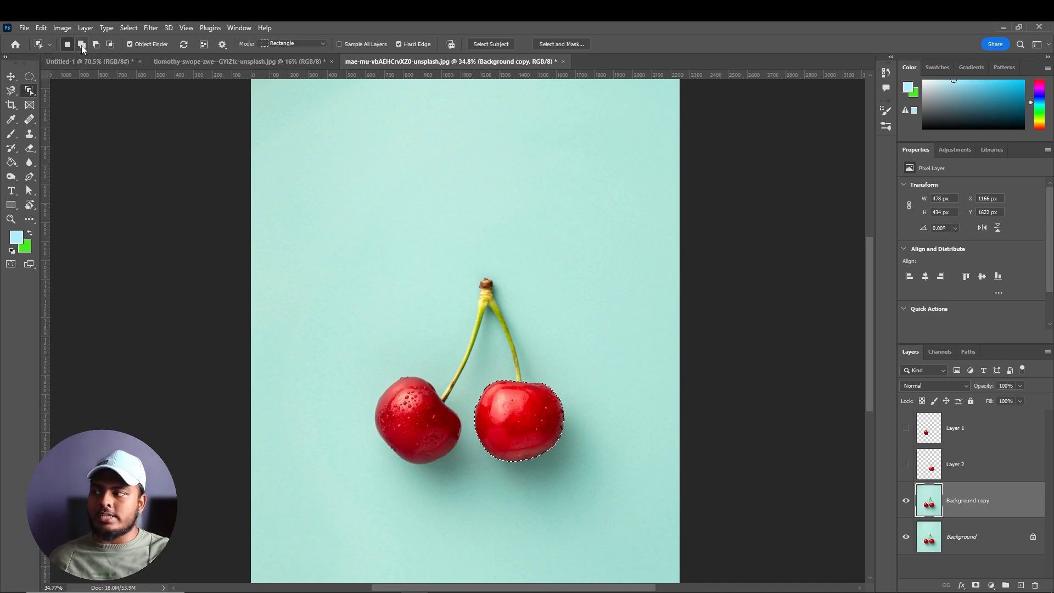
left_click(399, 406, "shift")
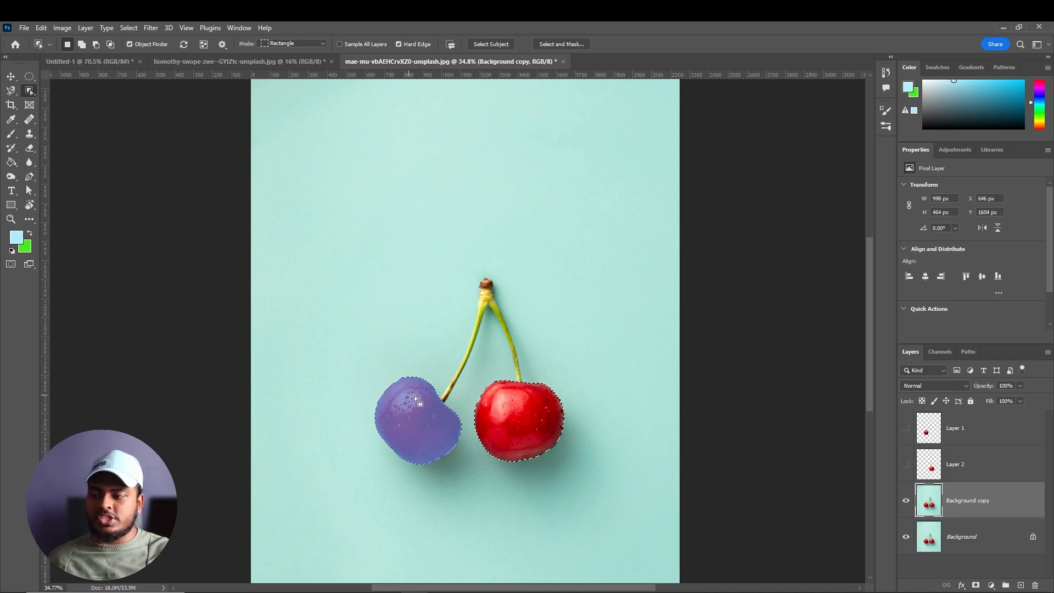
- Copy the two selected cherries to a new layer and inspect the isolated cutout's edges
key("ctrl+j")
scroll(477, 416, "up", 3)
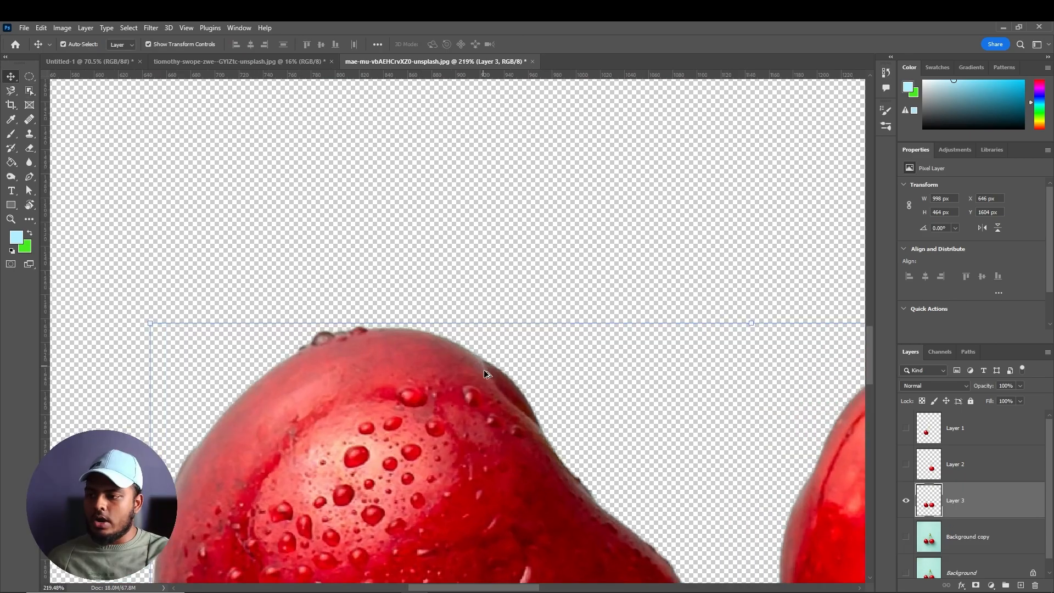
scroll(490, 373, "down", 5)
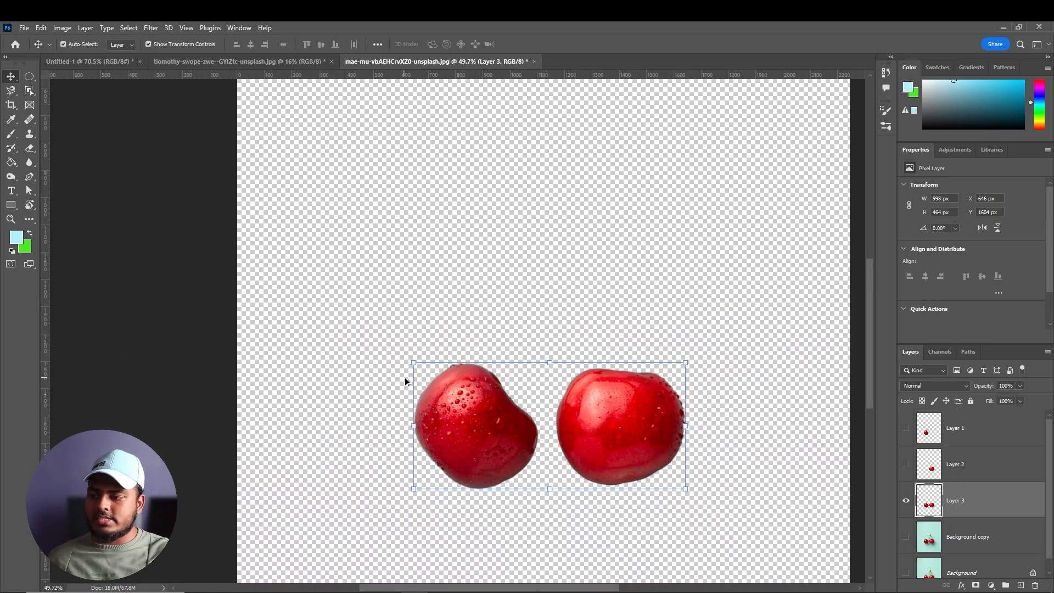
scroll(407, 379, "down", 1)
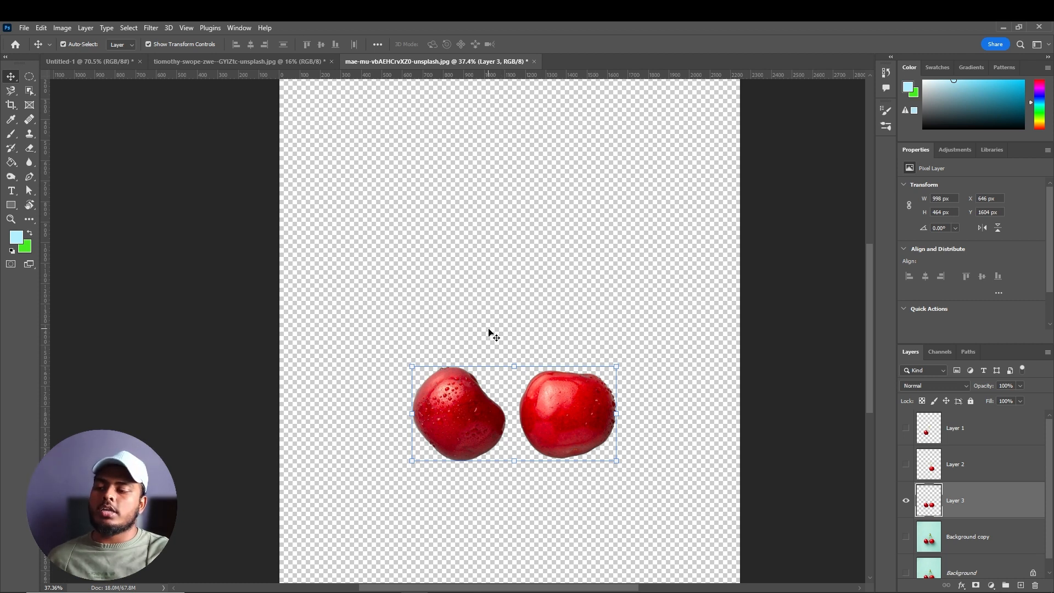
left_click(519, 317)
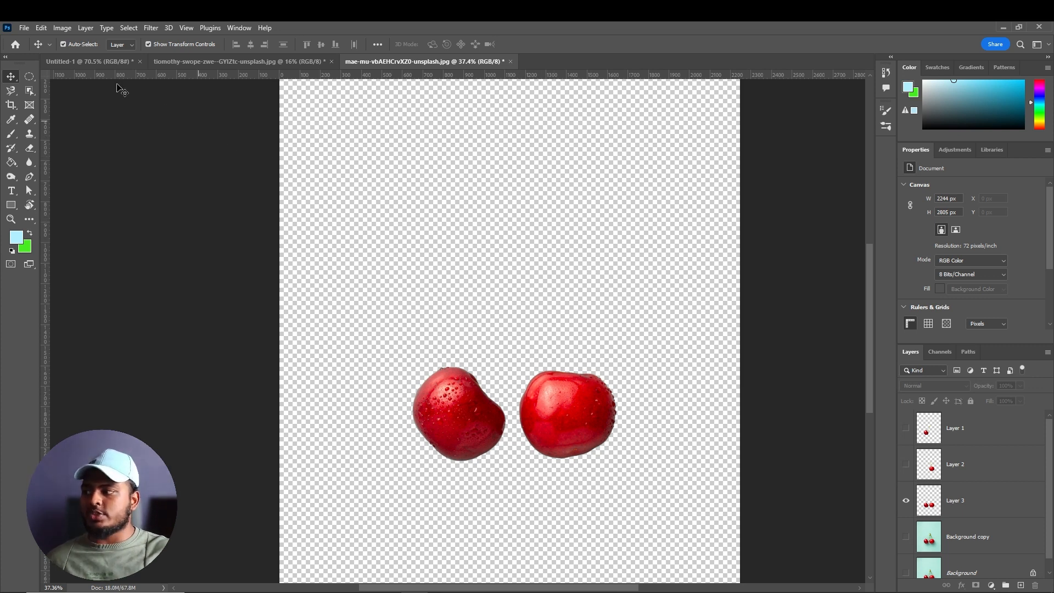
- Try selecting the teal background of Background copy with the Magic Wand at tolerance 18, adding the missed areas, then deselect
right_click(29, 91)
left_click(70, 112)
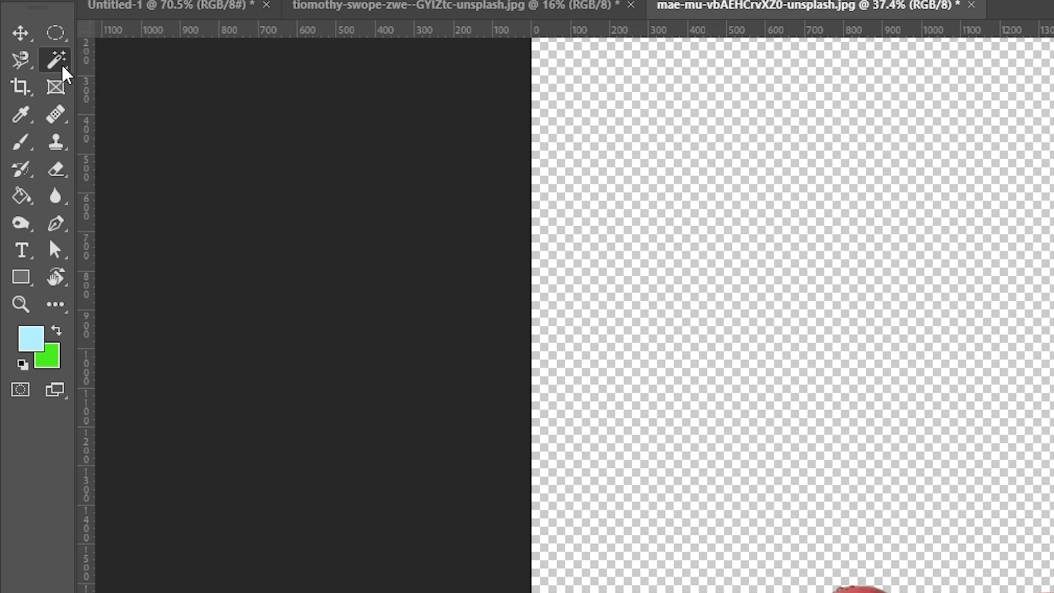
right_click(64, 71)
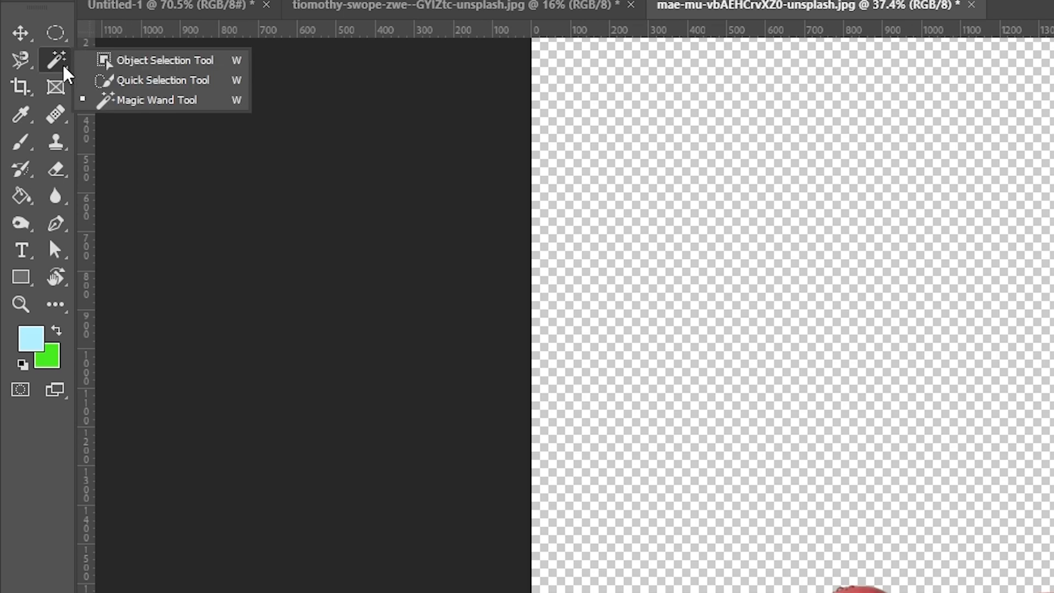
left_click(128, 101)
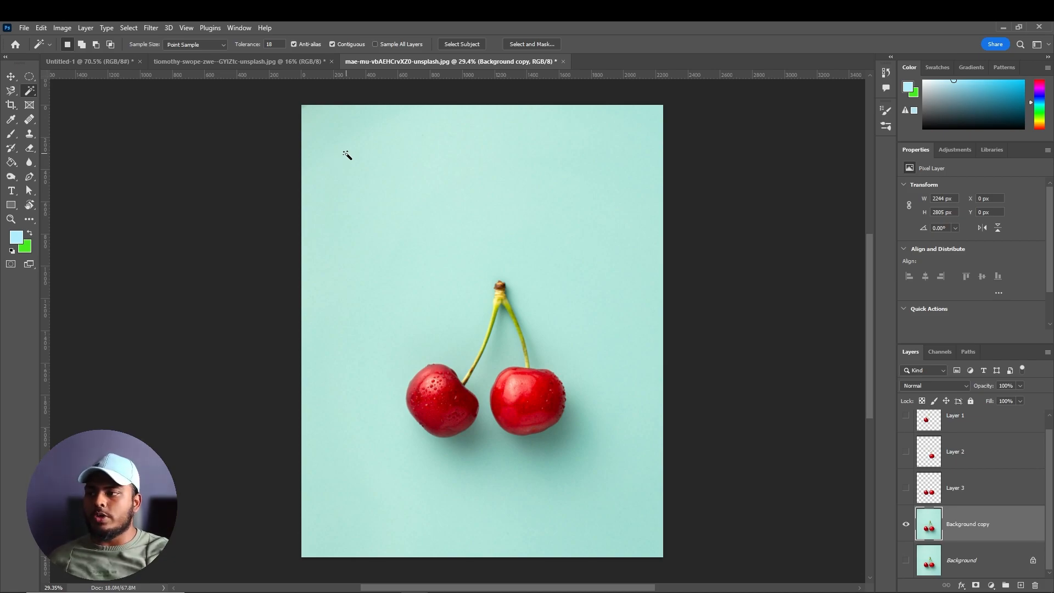
left_click(347, 155)
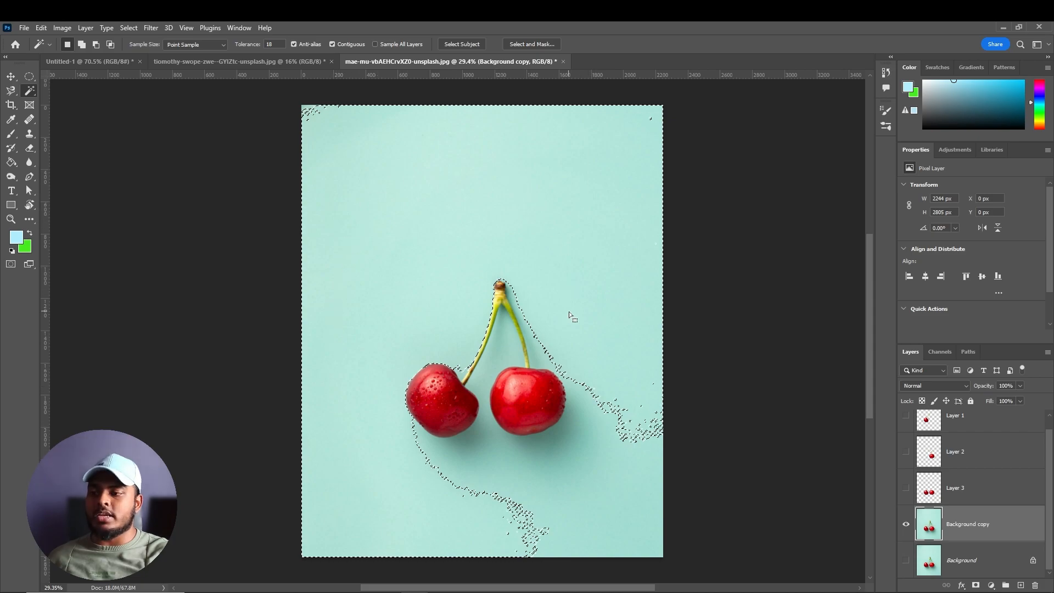
left_click(611, 510, "shift")
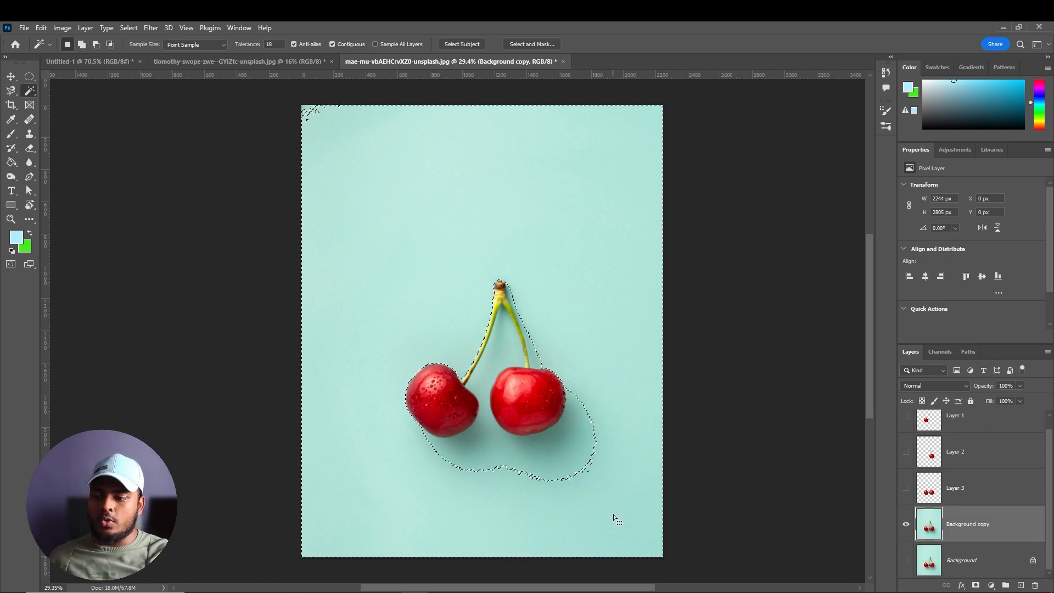
left_click(307, 109, "shift")
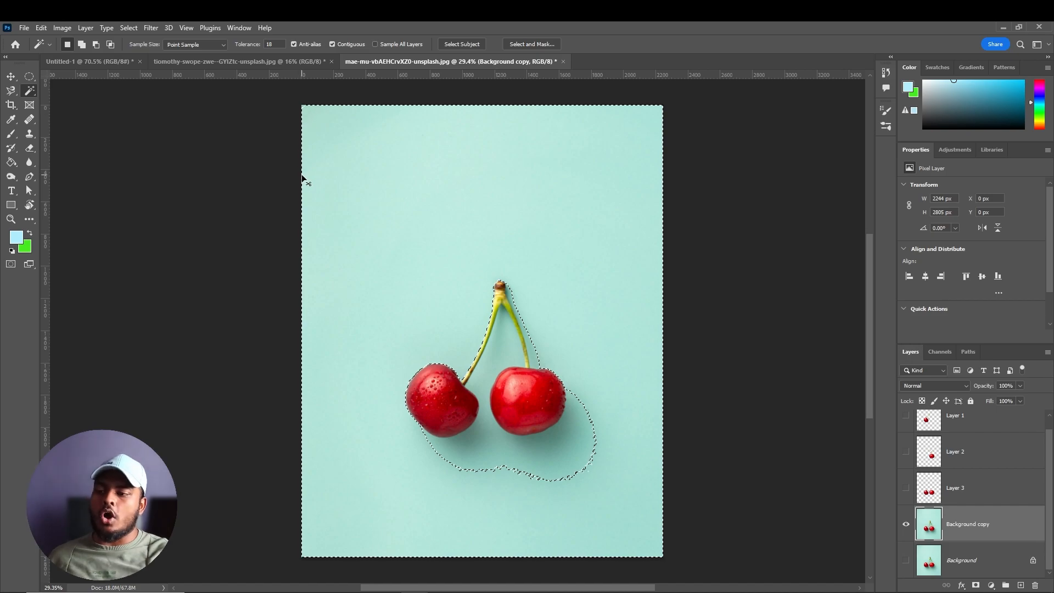
key("ctrl+d")
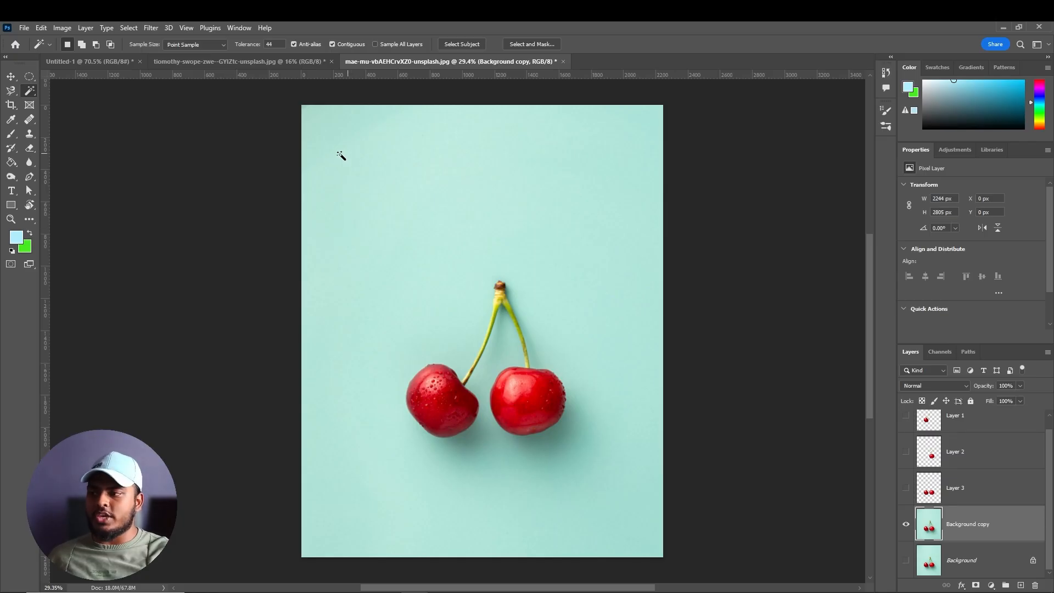
- Try selecting the teal background with the Magic Wand at tolerance 44, then again at tolerance 53
left_click(333, 143)
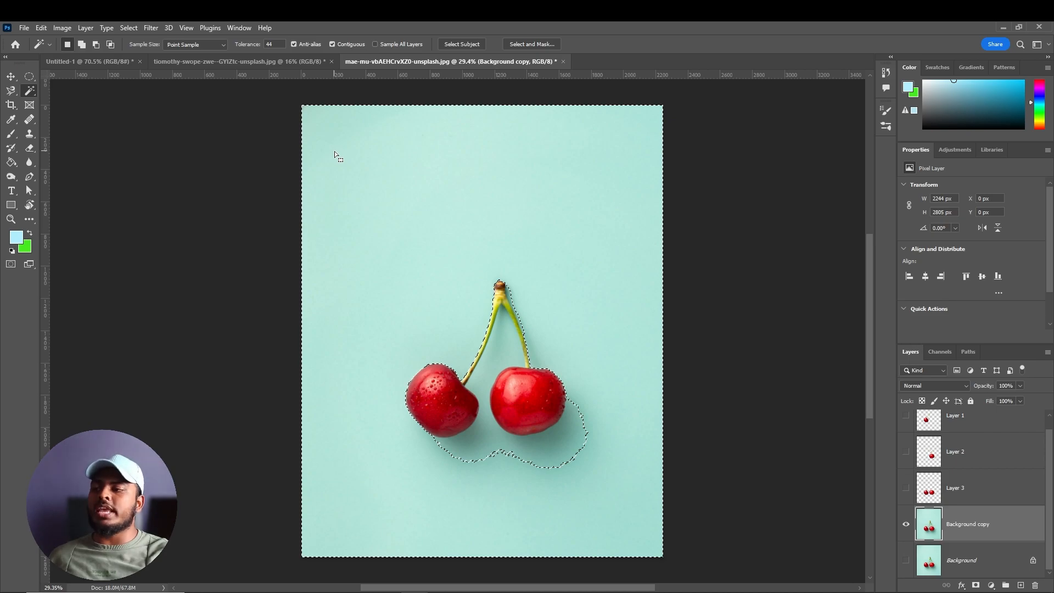
left_click(333, 156)
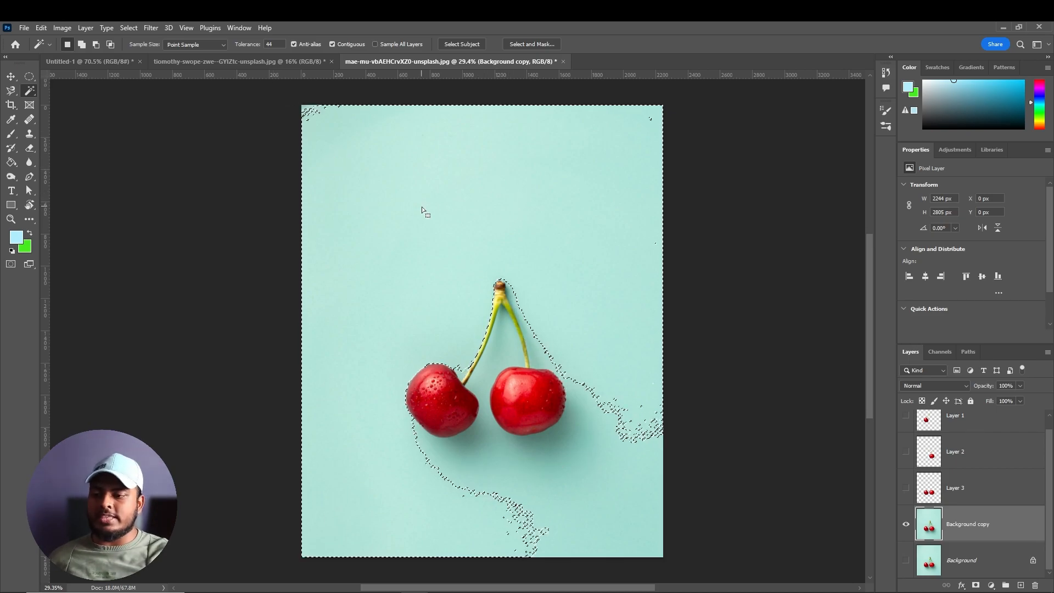
key("ctrl+d")
left_click_drag(248, 46, 253, 47)
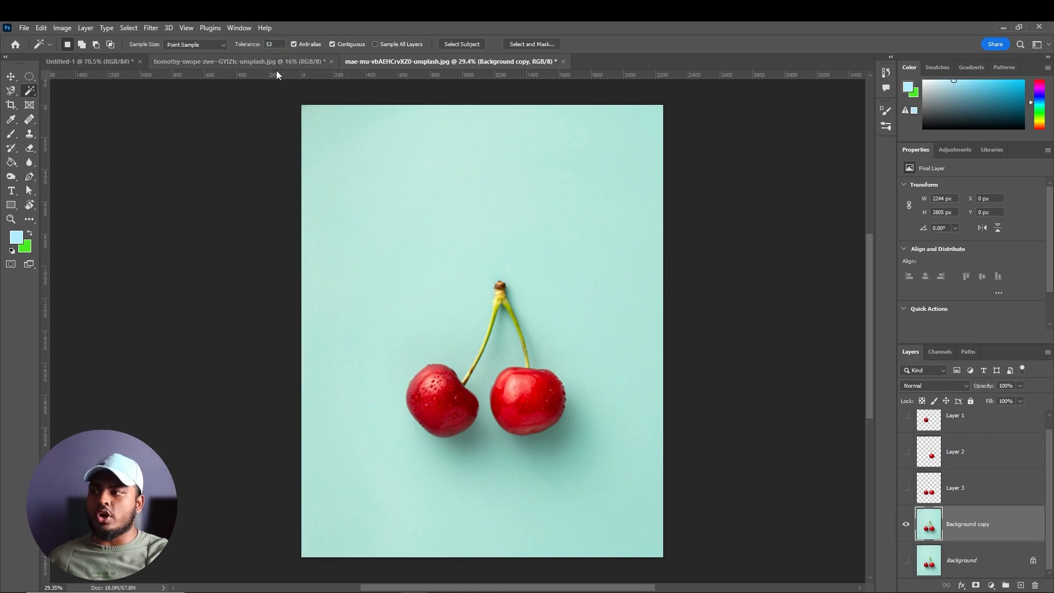
left_click(347, 155)
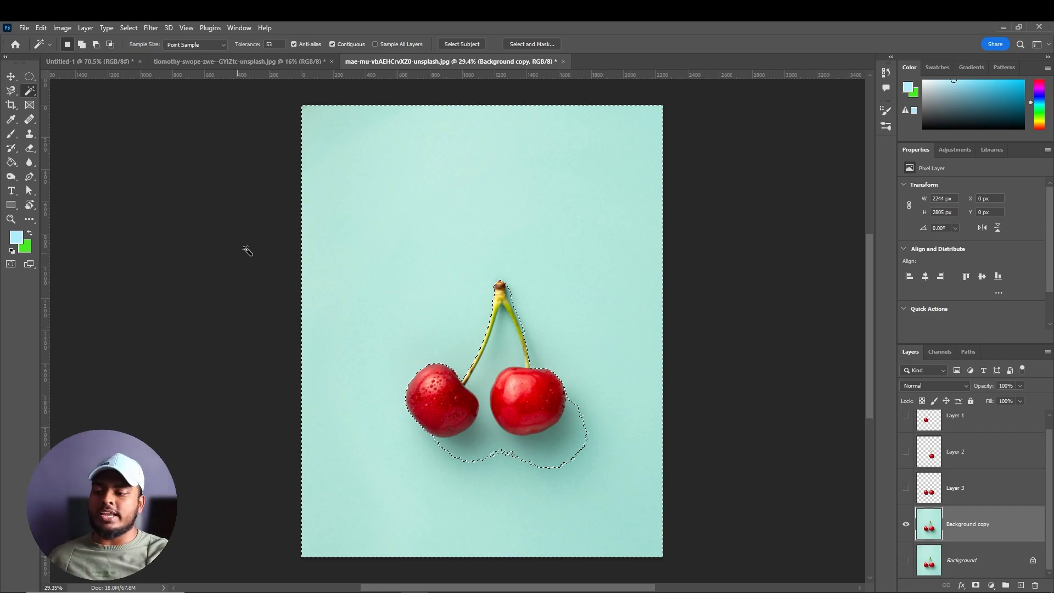
- Reselect the whole teal background, including the shadows below both cherries, with the Magic Wand at tolerance 75 and delete it
left_click_drag(245, 46, 254, 47)
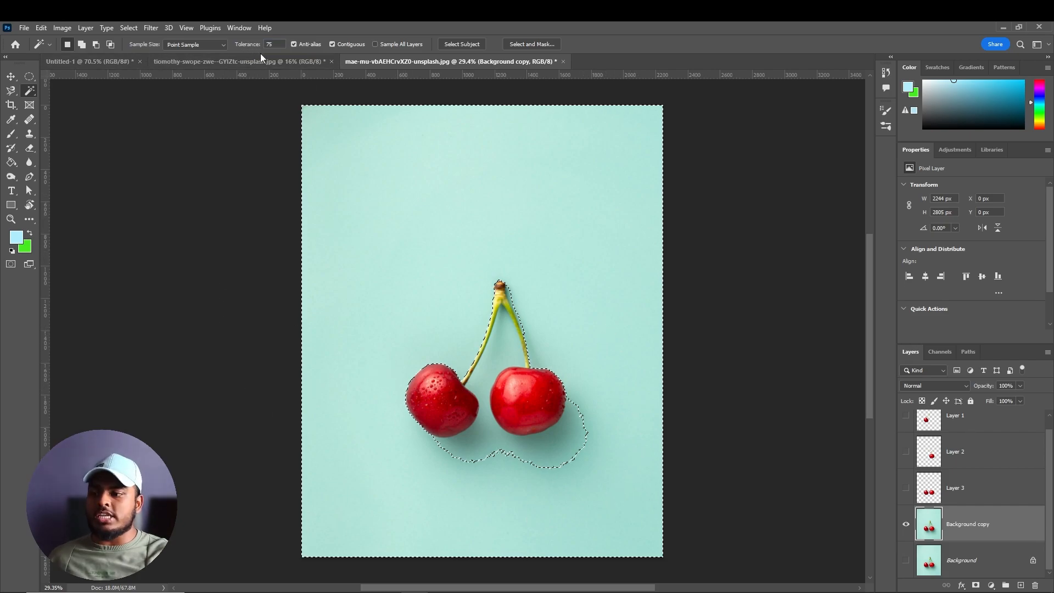
key("ctrl+d")
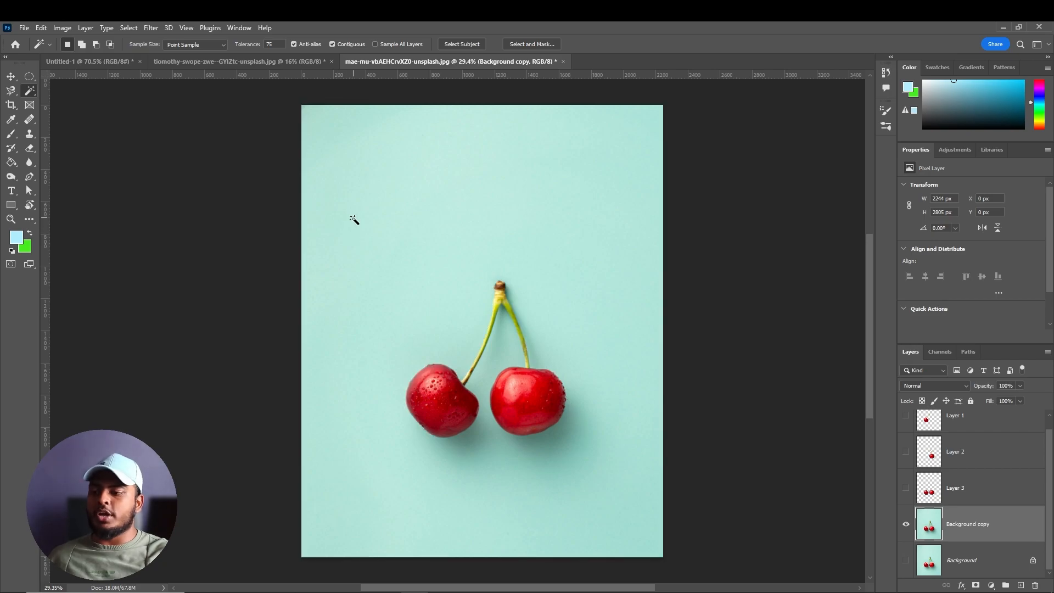
left_click(373, 239)
left_click(461, 442, "shift")
left_click(544, 443, "shift")
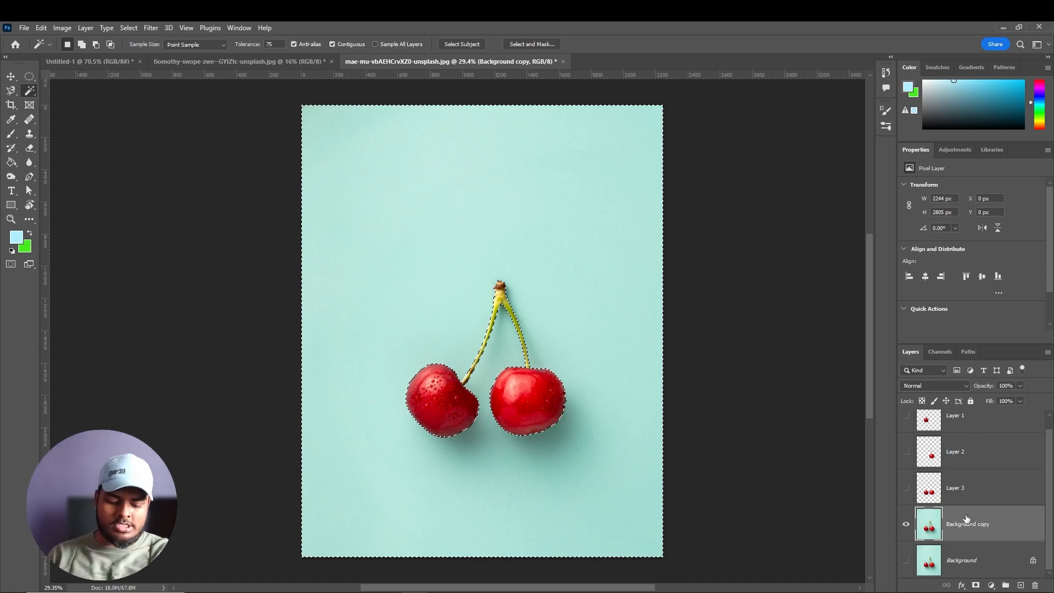
key("Delete")
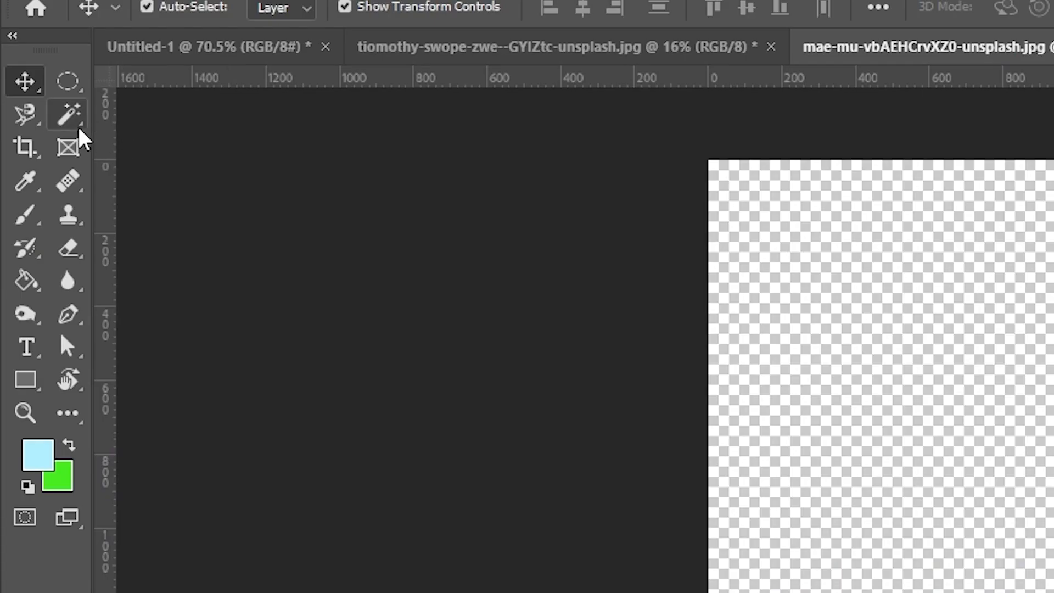
- Select both cherries on the Background copy 2 layer with the Quick Selection tool at brush size 20
left_click(29, 92)
left_click(198, 140)
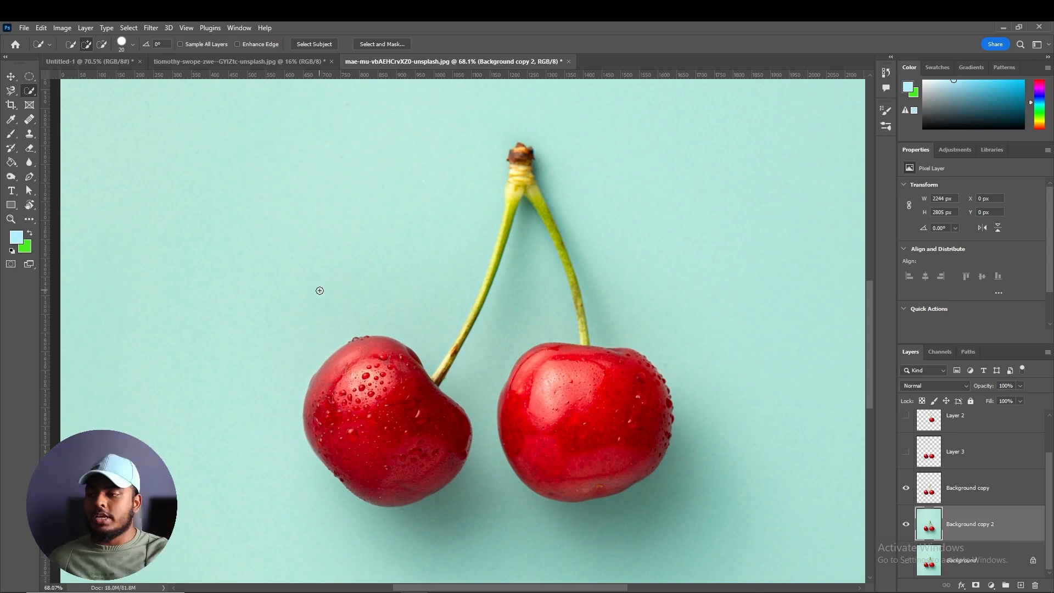
left_click(356, 358)
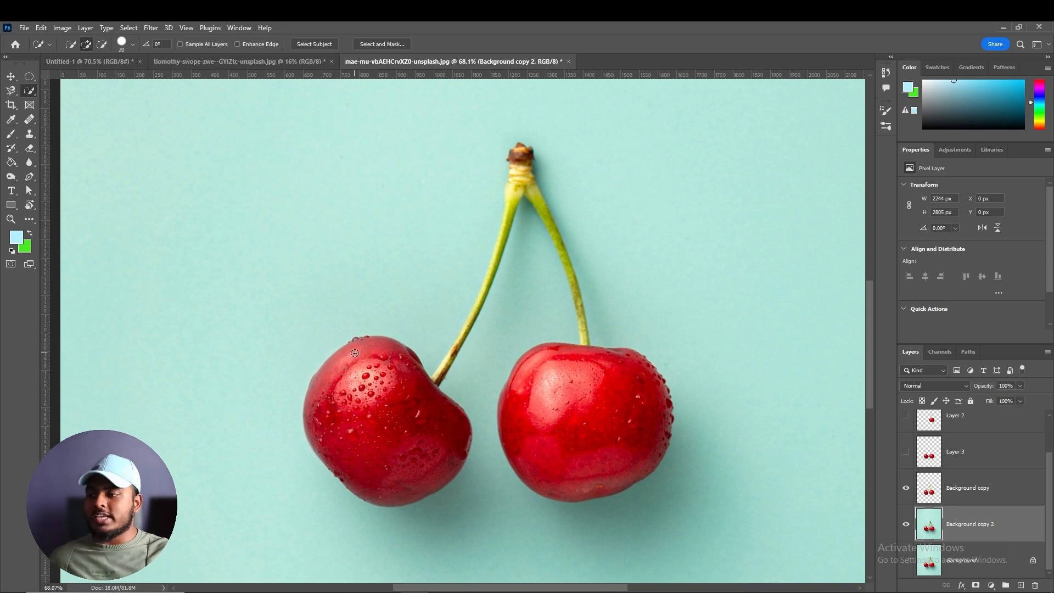
mouse_move(363, 354)
left_mouse_down()
mouse_move(382, 353)
mouse_move(329, 383)
mouse_move(365, 387)
mouse_move(359, 406)
mouse_move(383, 401)
left_mouse_up()
left_click_drag(563, 400, 576, 437)
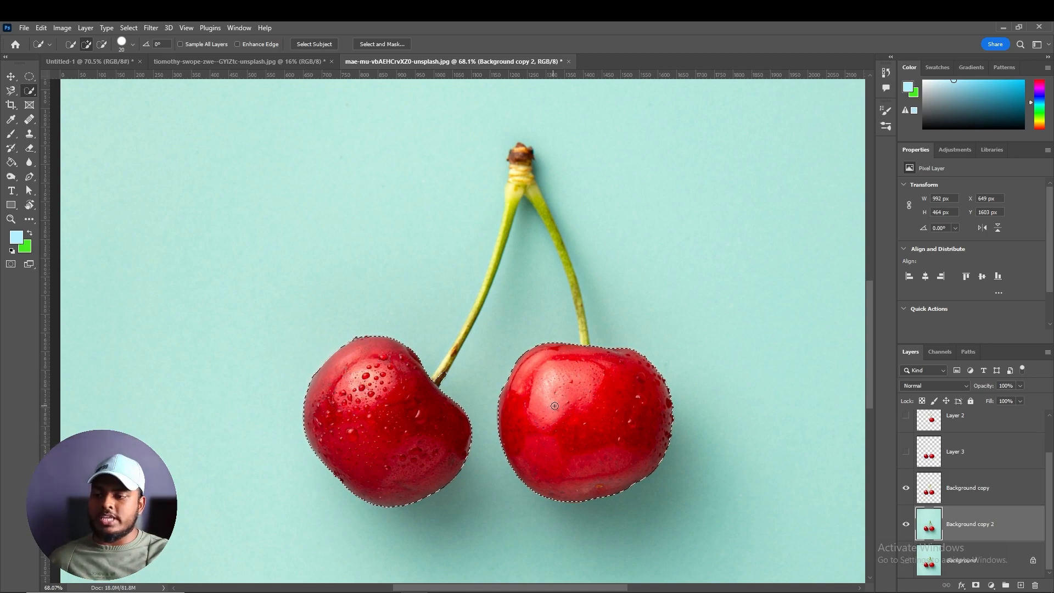
- Deselect the cherries and set the Quick Selection brush size to 27 px
key("ctrl+d")
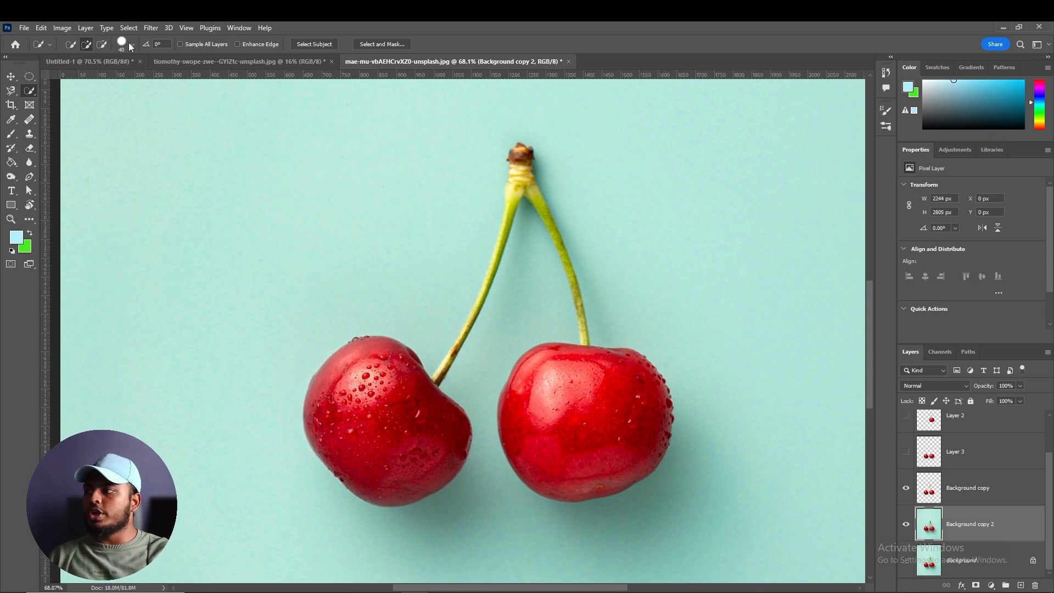
left_click(124, 43)
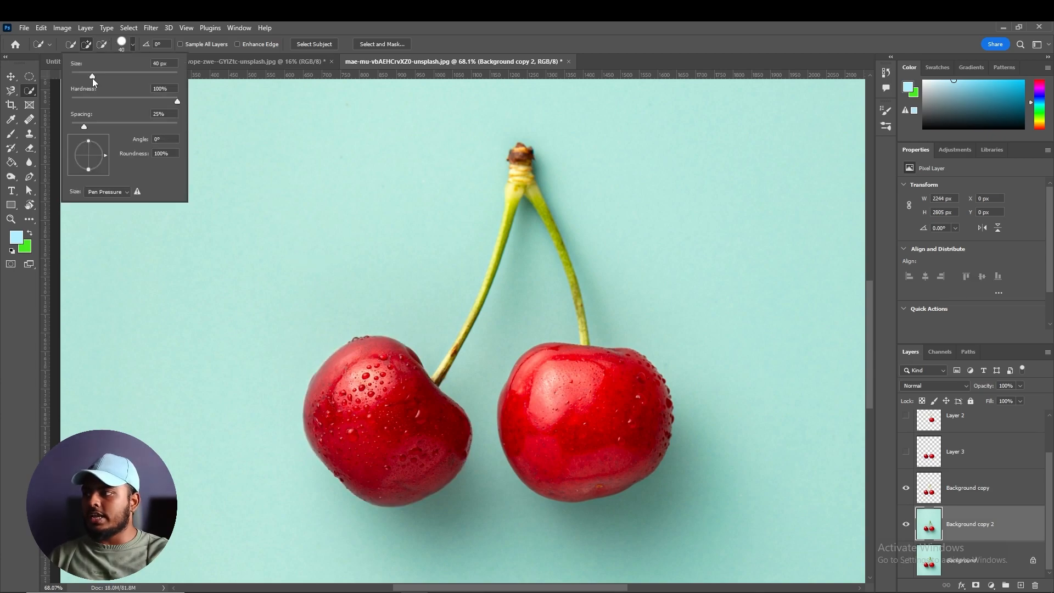
left_click_drag(85, 77, 85, 77)
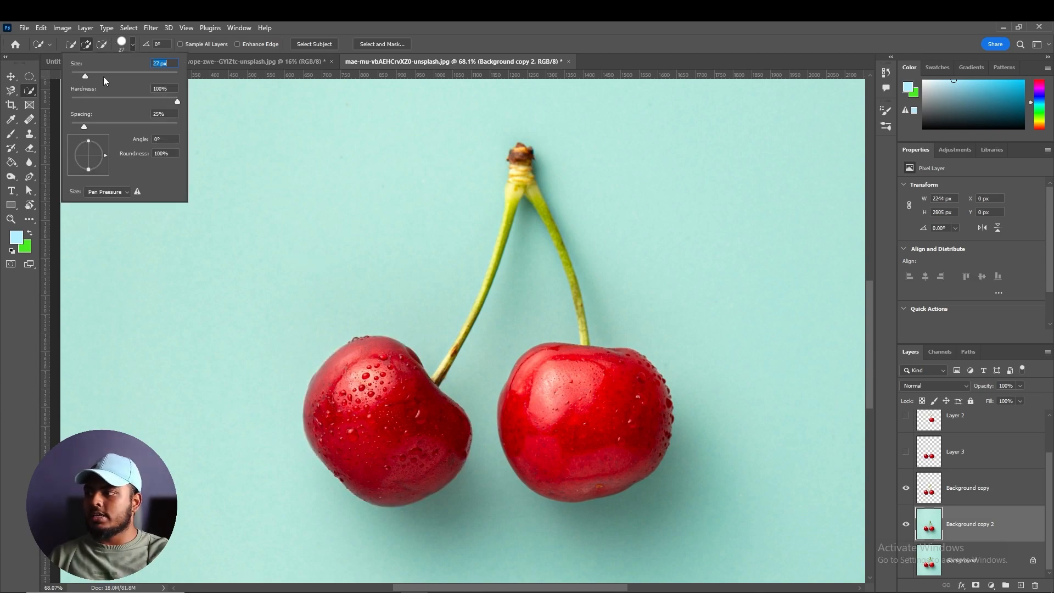
left_click(122, 41)
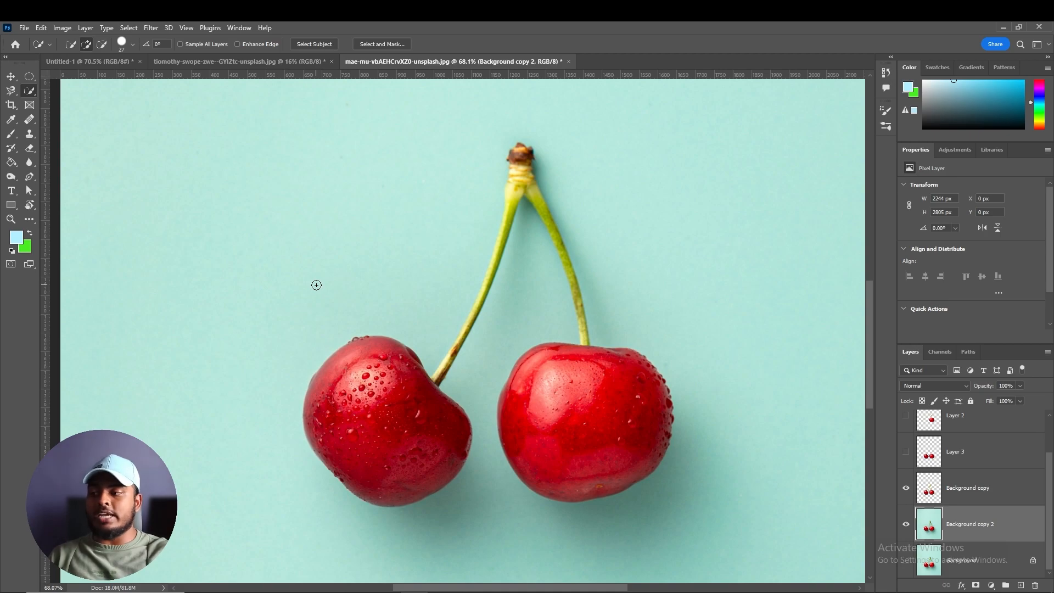
- Enlarge the Quick Selection brush step by step to size 900
key("bracketright")
key("bracketright")
key("bracketright")
key("bracketright")
key("bracketright")
key("bracketright")
key("bracketright")
key("bracketright")
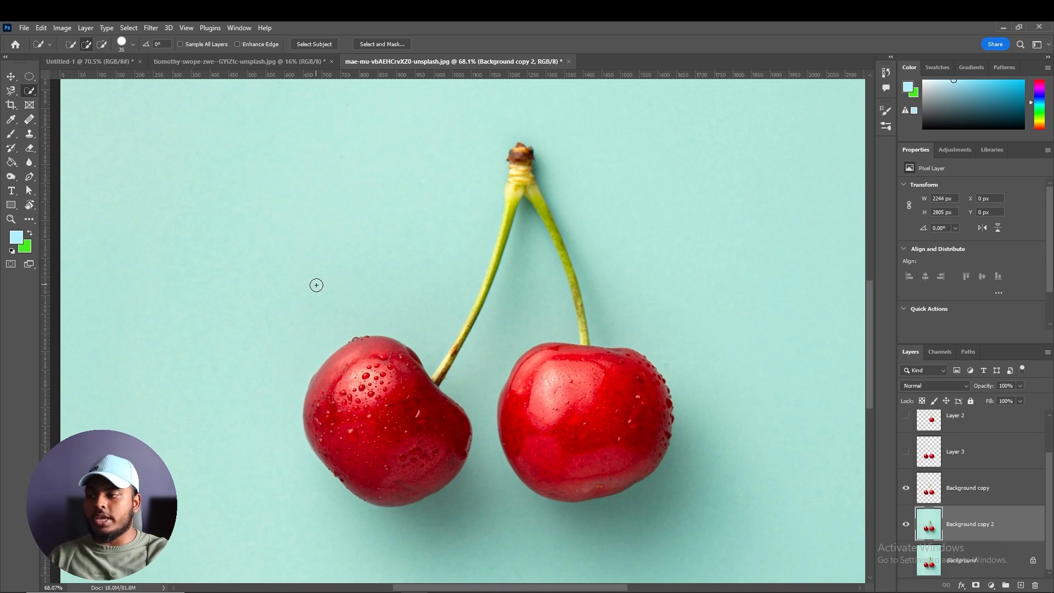
key("bracketright")
key("bracketright")
key("bracketright")
key("bracketright")
key("bracketright")
key("bracketright")
key("bracketright")
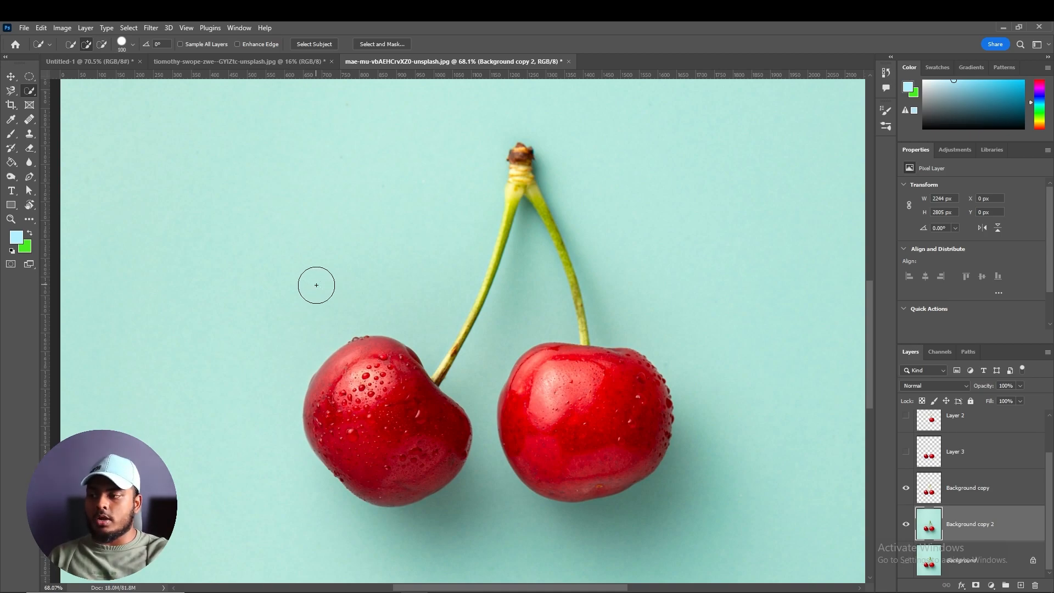
key("bracketright")
key("bracketright")
key("bracketright")
key("bracketright")
key("bracketright")
key("bracketright")
key("bracketright")
key("bracketright")
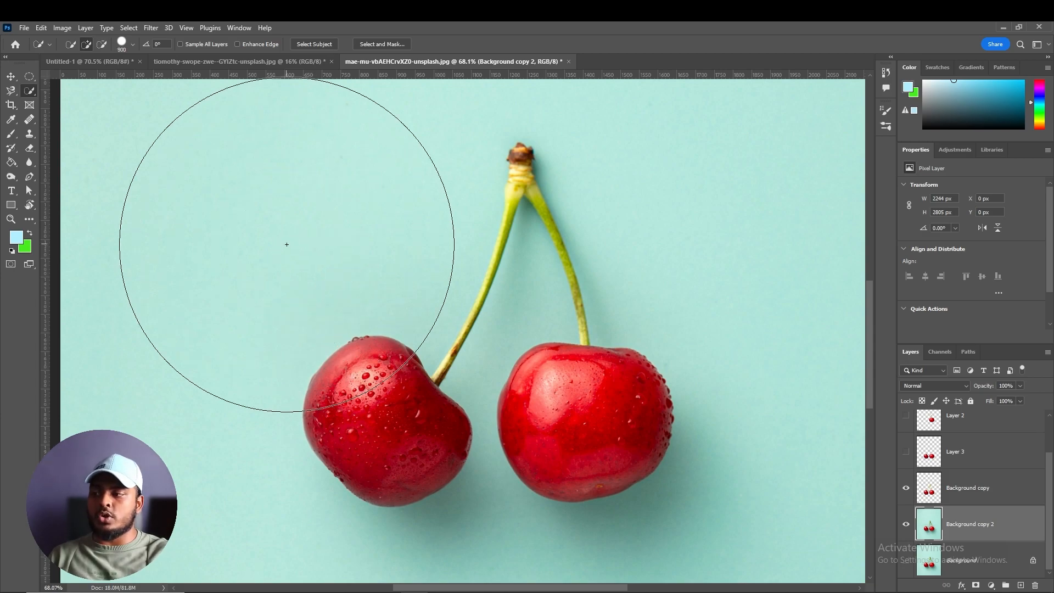
- Shrink the Quick Selection brush step by step to size 70
key("bracketleft")
key("bracketleft")
key("bracketleft")
key("bracketleft")
key("bracketleft")
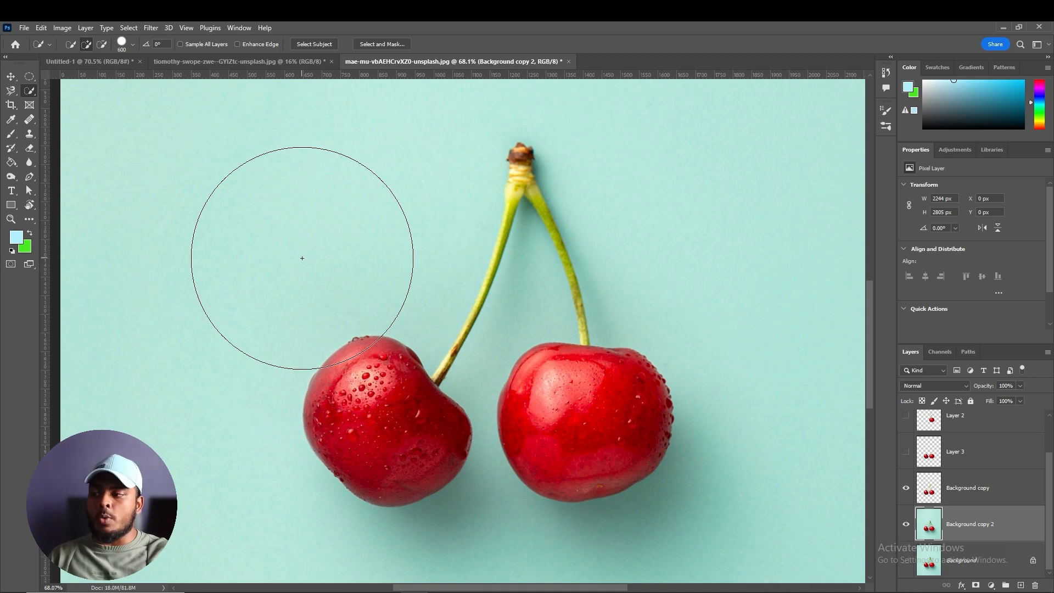
key("bracketleft")
key("bracketleft")
key("bracketleft")
key("bracketleft")
key("bracketleft")
key("bracketleft")
key("bracketleft")
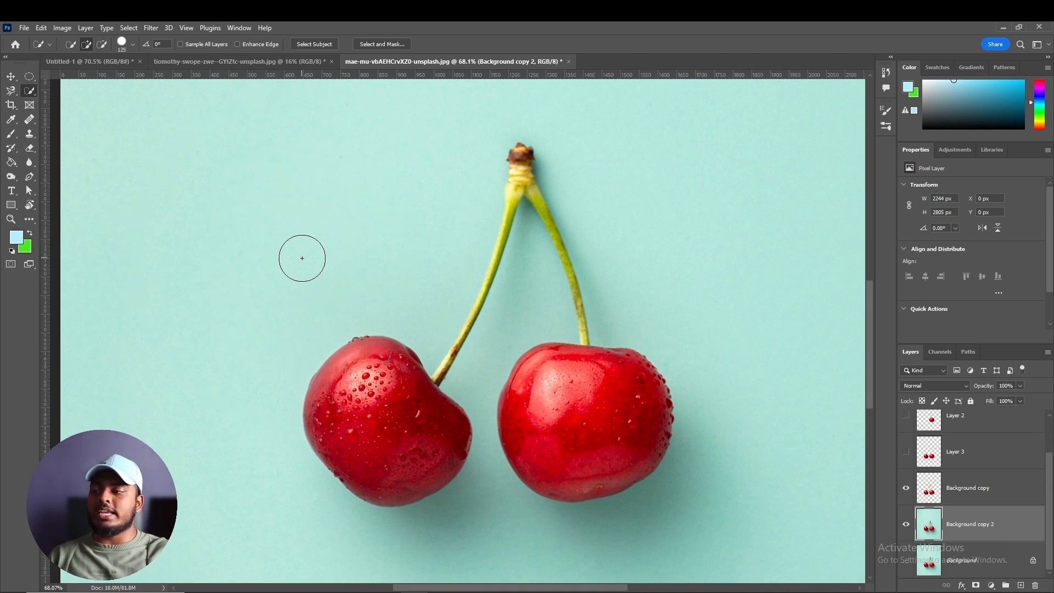
key("bracketleft")
key("bracketleft")
key("bracketleft")
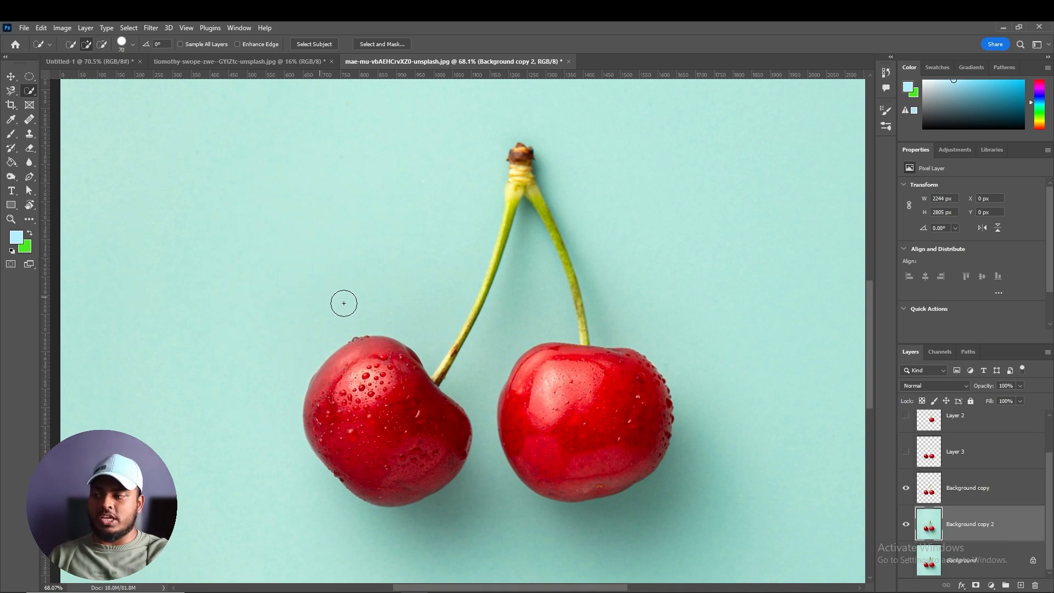
- Enlarge the Quick Selection brush to size 250 and select both cherries on Background copy 2
key("bracketright")
key("bracketright")
key("bracketright")
key("bracketright")
key("bracketright")
key("bracketright")
key("bracketright")
key("bracketright")
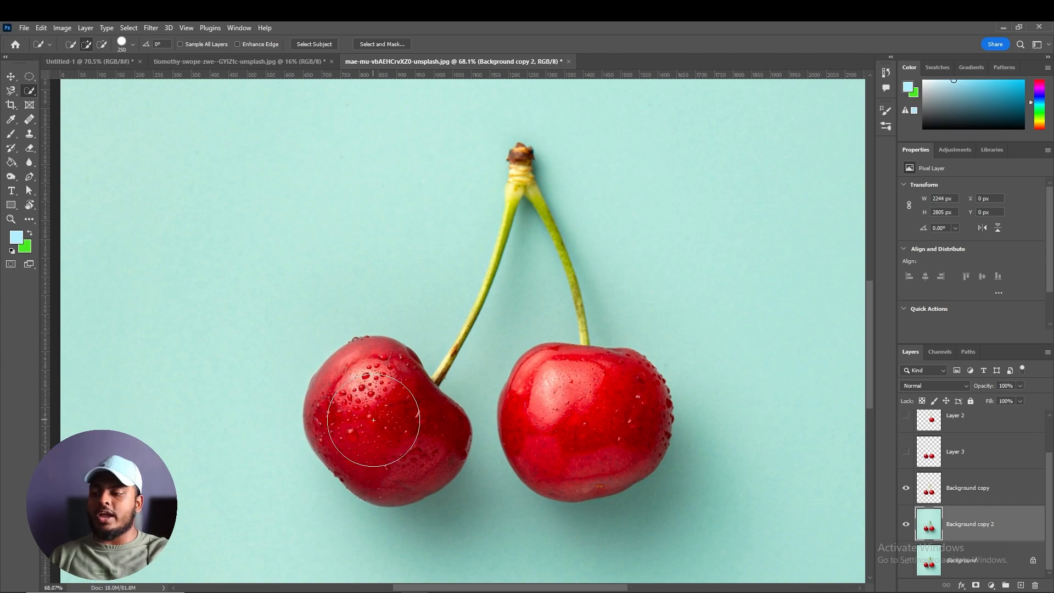
left_click_drag(374, 420, 581, 417)
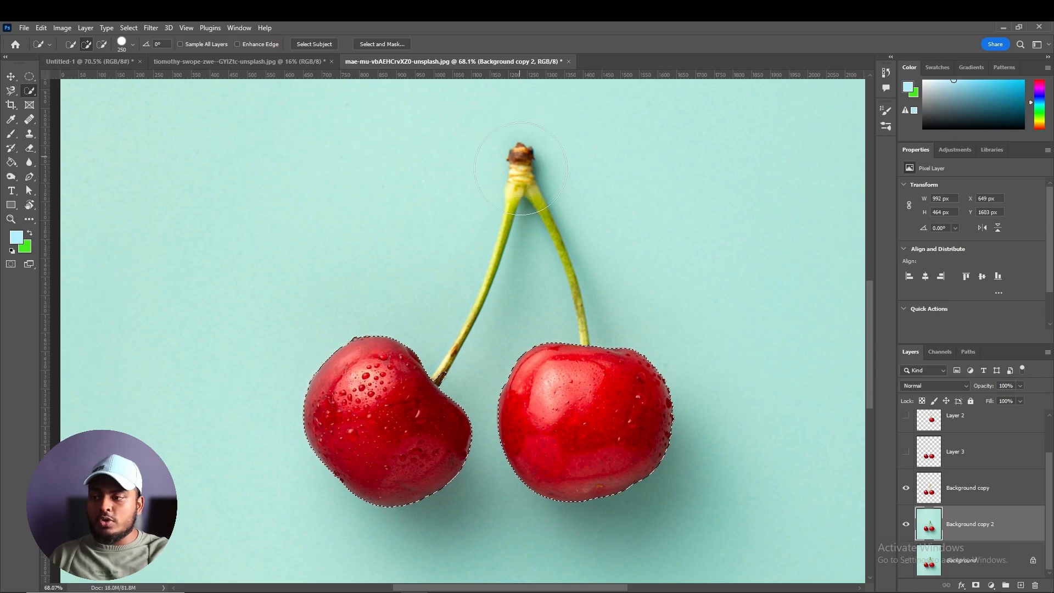
- Add the brown stem tip and the right cherry's stalk to the selection using a much smaller Quick Selection brush
key("bracketleft")
key("bracketleft")
key("bracketleft")
key("bracketleft")
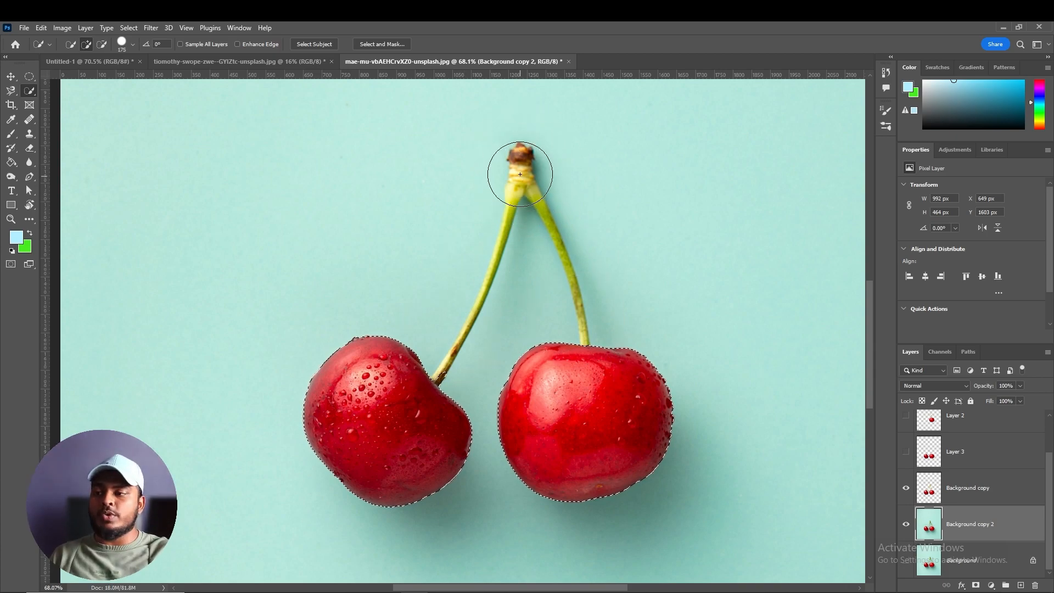
key("bracketleft")
key("bracketleft")
key("bracketleft")
key("bracketleft")
key("bracketleft")
key("bracketleft")
key("bracketleft")
left_click(521, 172)
key("bracketleft")
mouse_move(521, 156)
left_mouse_down()
mouse_move(583, 320)
mouse_move(523, 365)
left_mouse_up()
- Add the left cherry's whole stalk to the selection, using Quick Selection brush size 20 for its lower part and 15 for the rest
key("bracketleft")
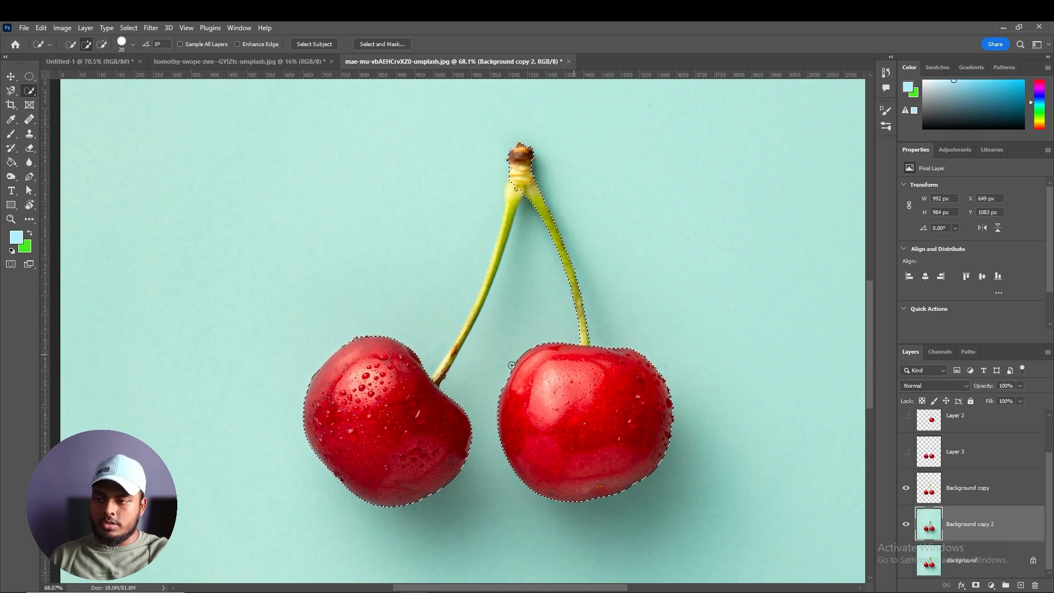
mouse_move(417, 384)
left_mouse_down()
mouse_move(441, 376)
mouse_move(473, 315)
left_mouse_up()
scroll(466, 323, "up", 4)
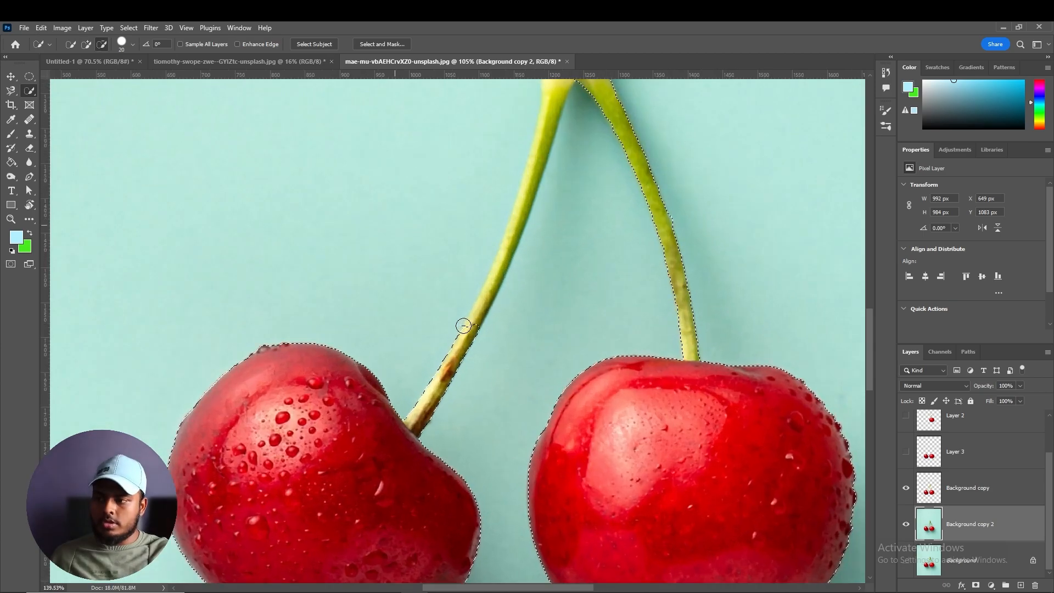
left_click_drag(553, 220, 514, 396)
left_click_drag(445, 482, 459, 454)
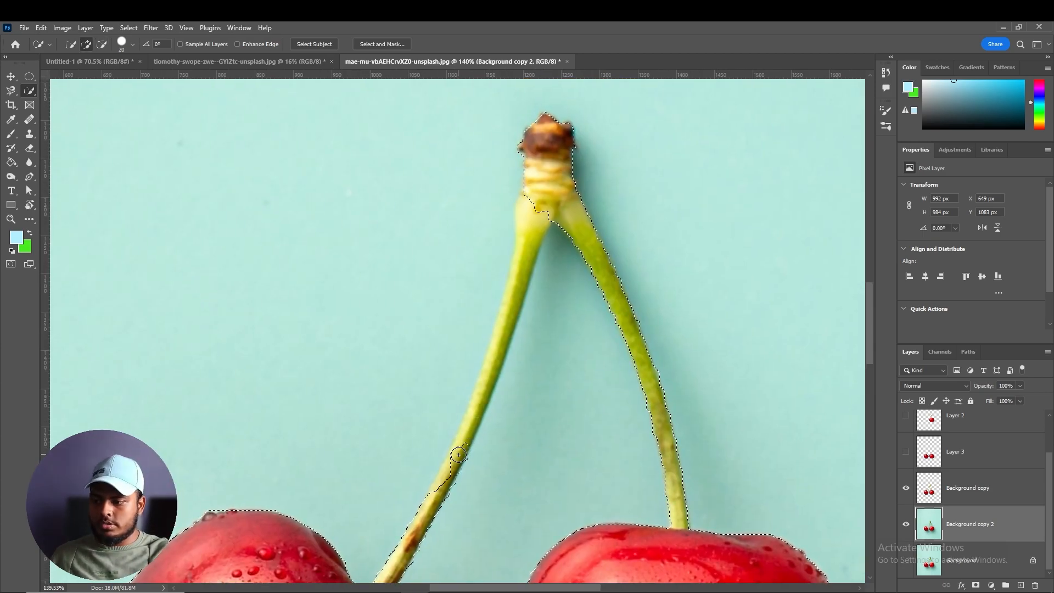
key("bracketleft")
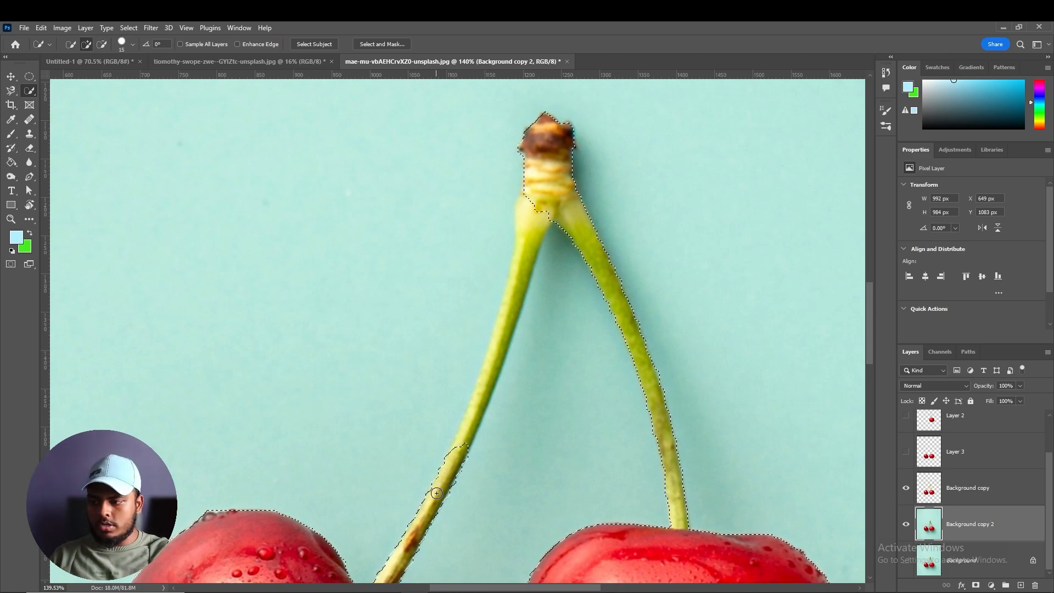
left_click_drag(447, 474, 526, 246)
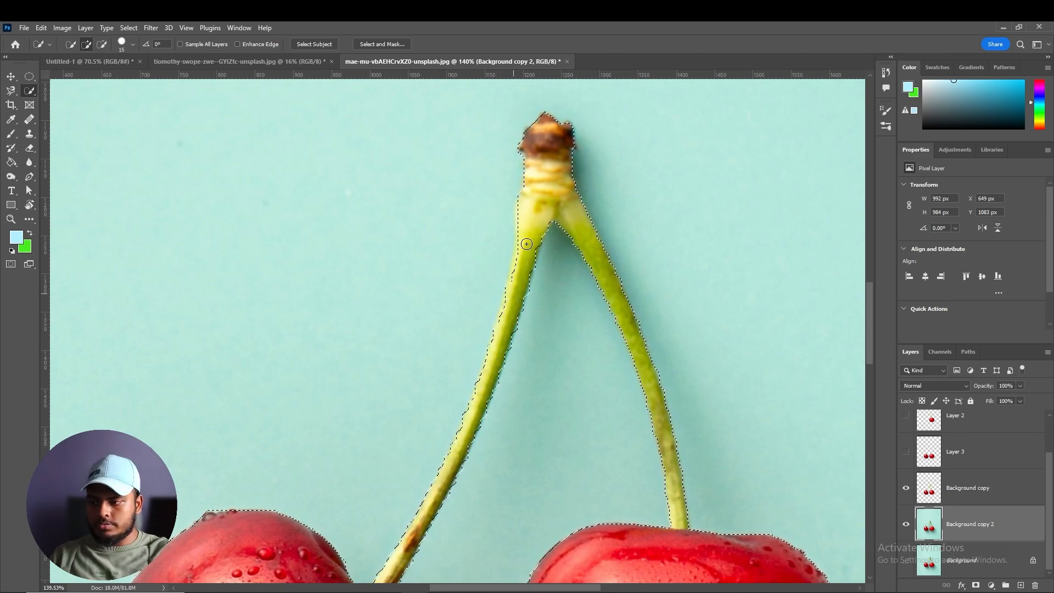
- Copy the selected cherries and stems to a new layer and hide the Background copy 2 layer
key("ctrl+0")
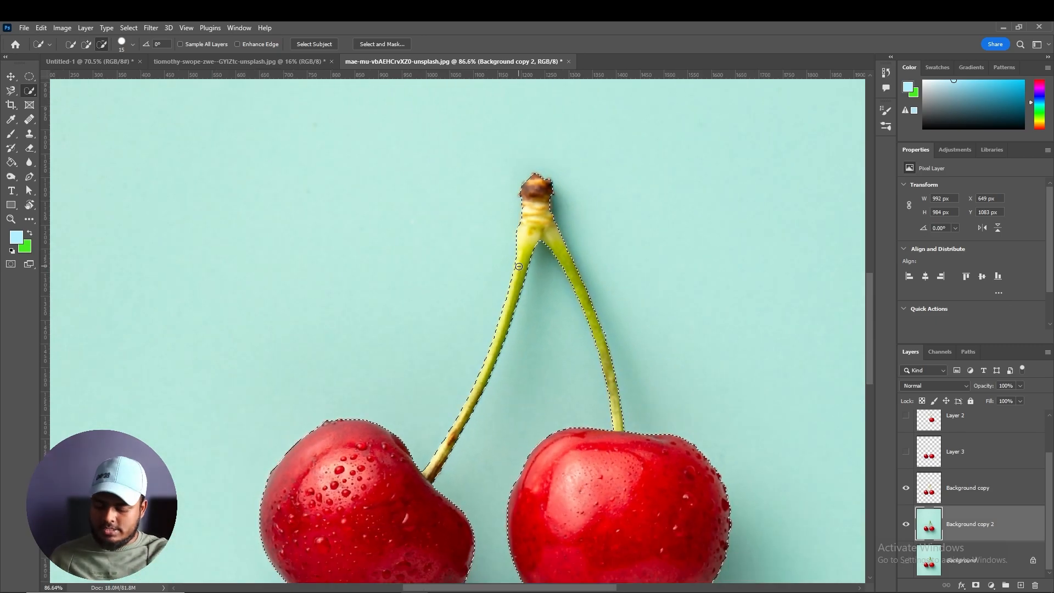
scroll(516, 272, "down", 1)
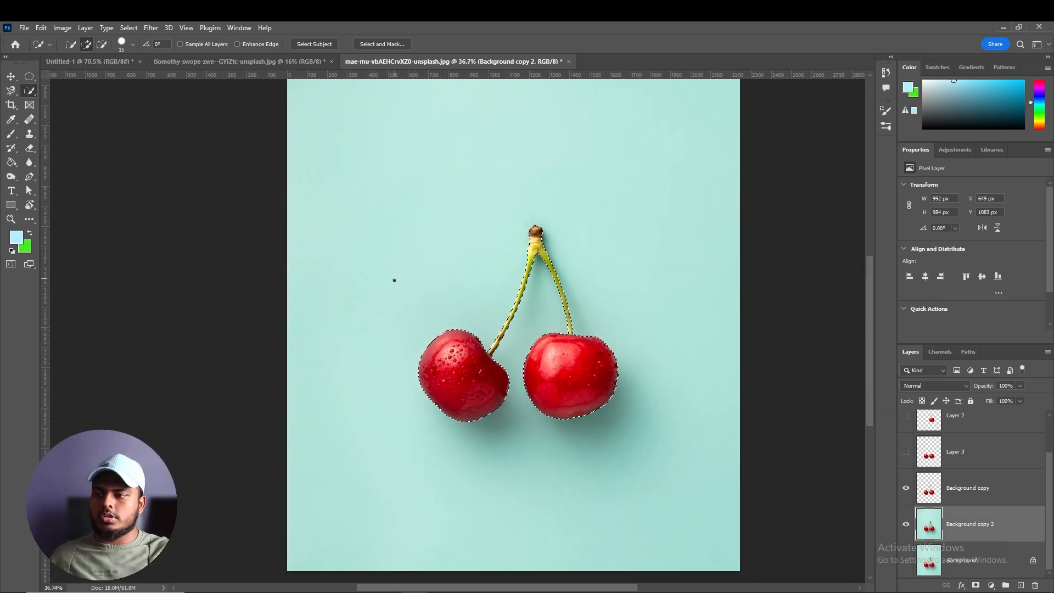
key("ctrl+j")
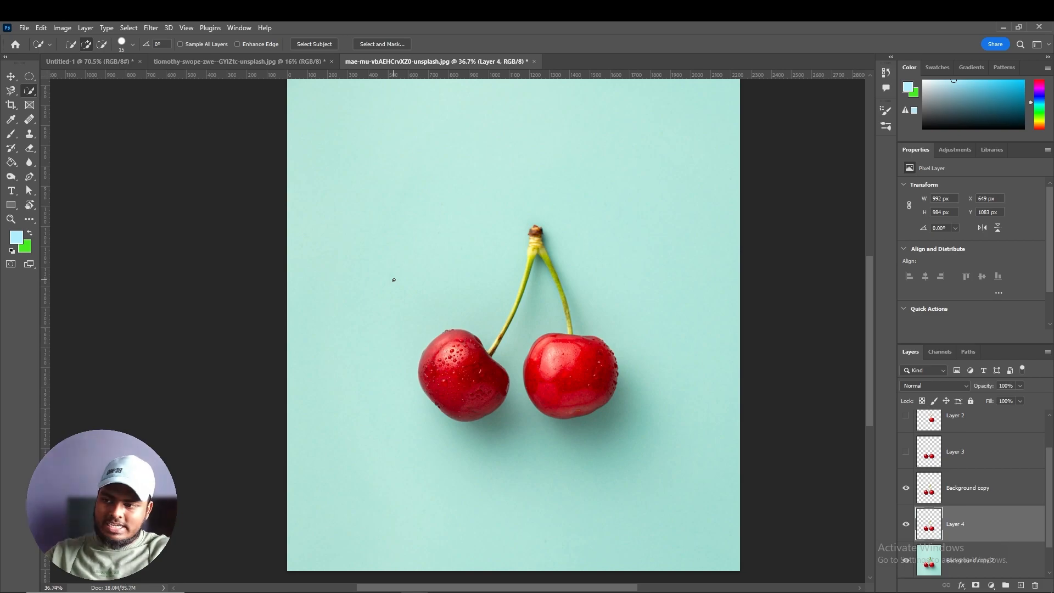
left_click(907, 561)
scroll(576, 369, "down", 1)
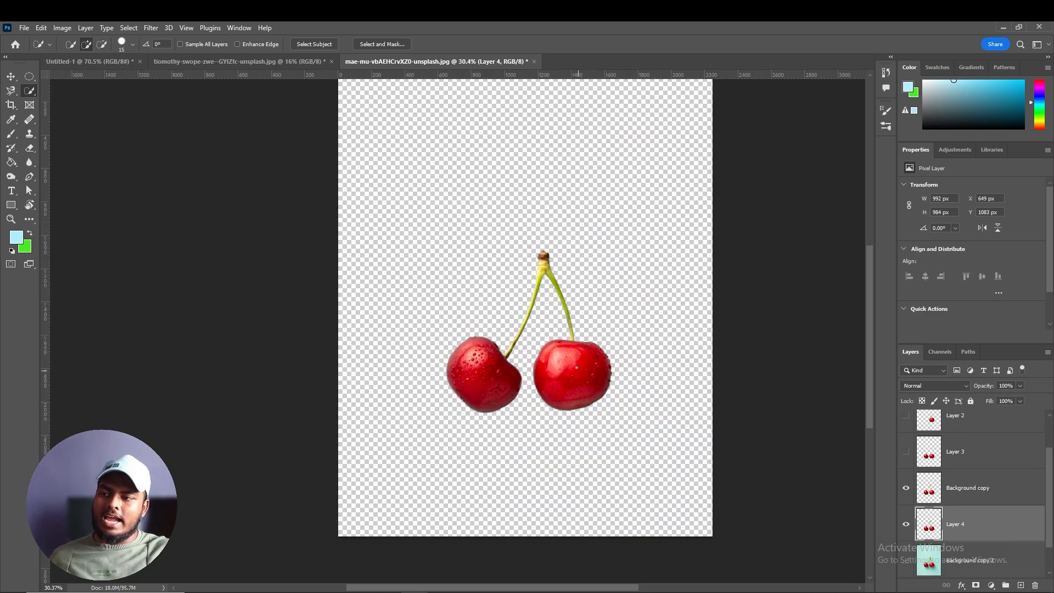